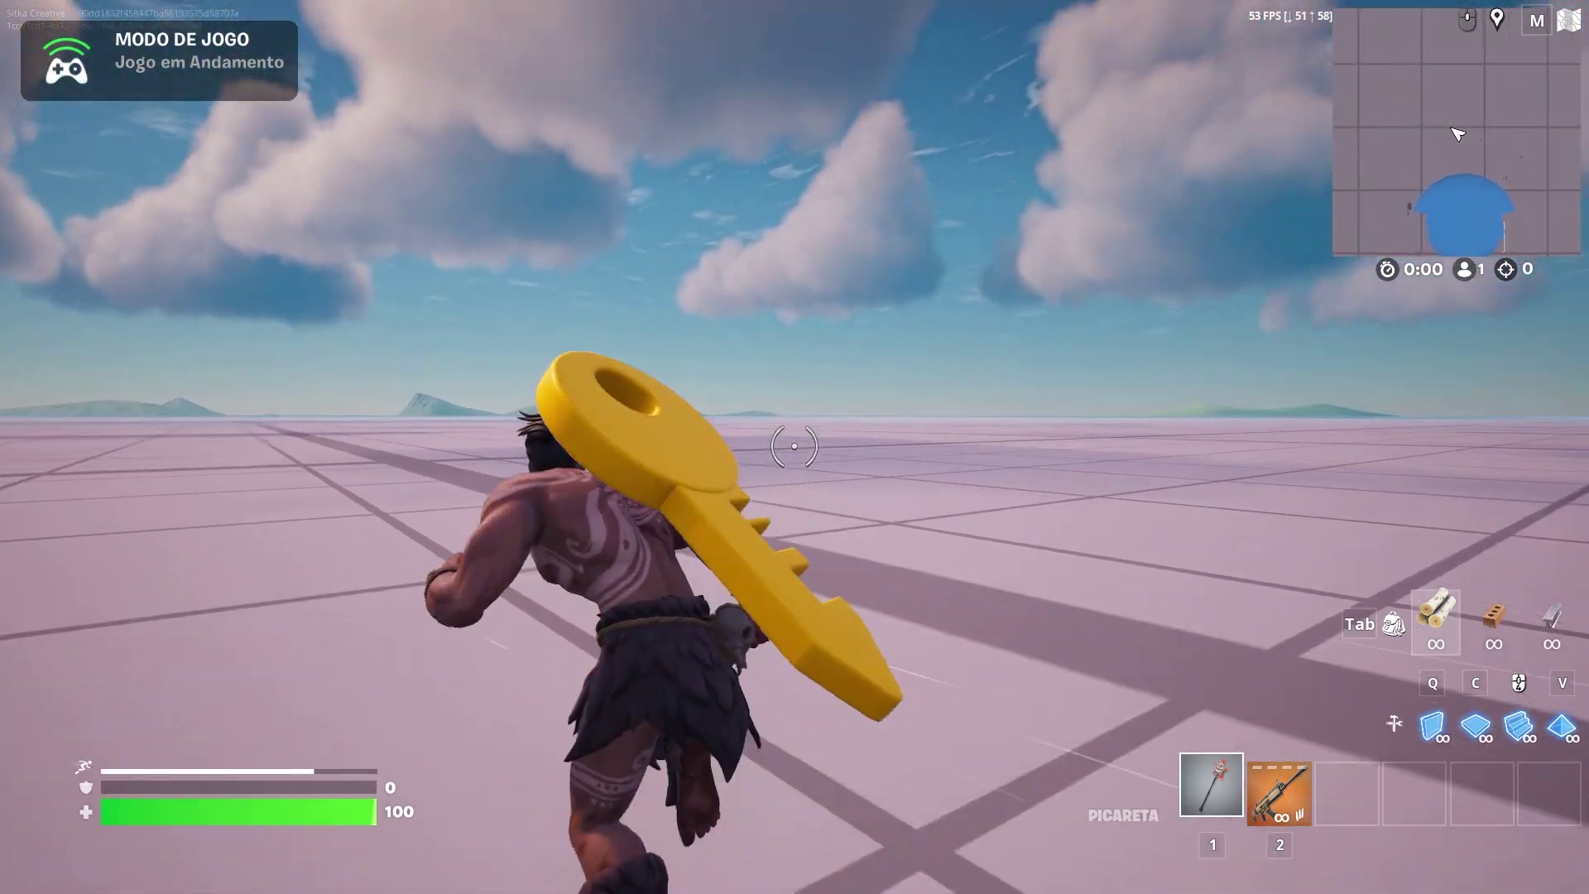
Sprint across the grid in the playtest to show the key on the character, then exit back to UEFN.
key(s)
key(shift+w)
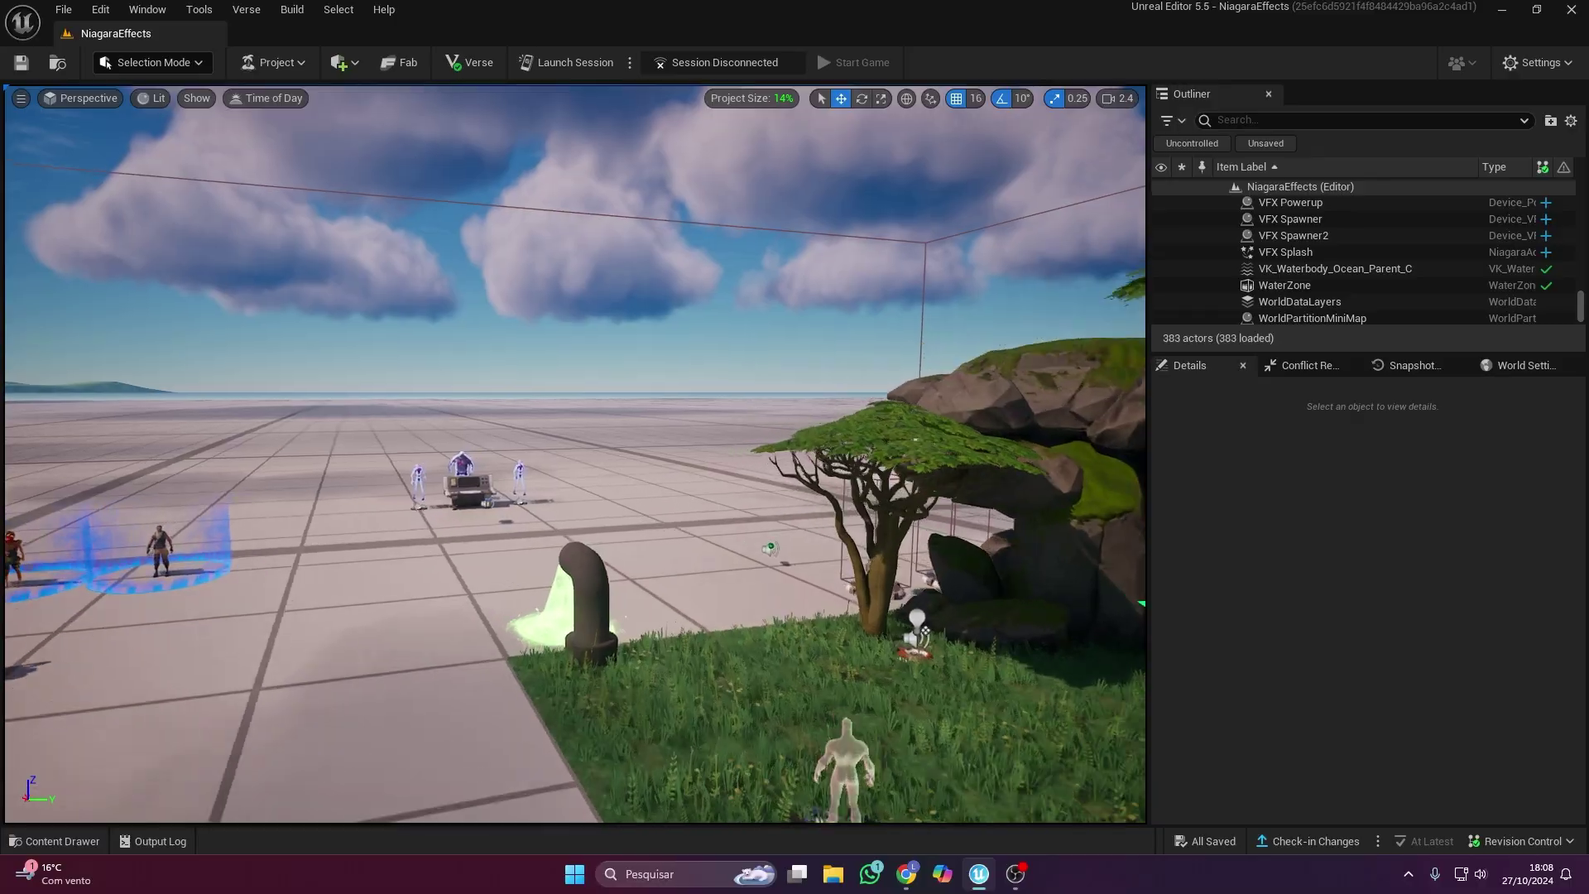
key(w)
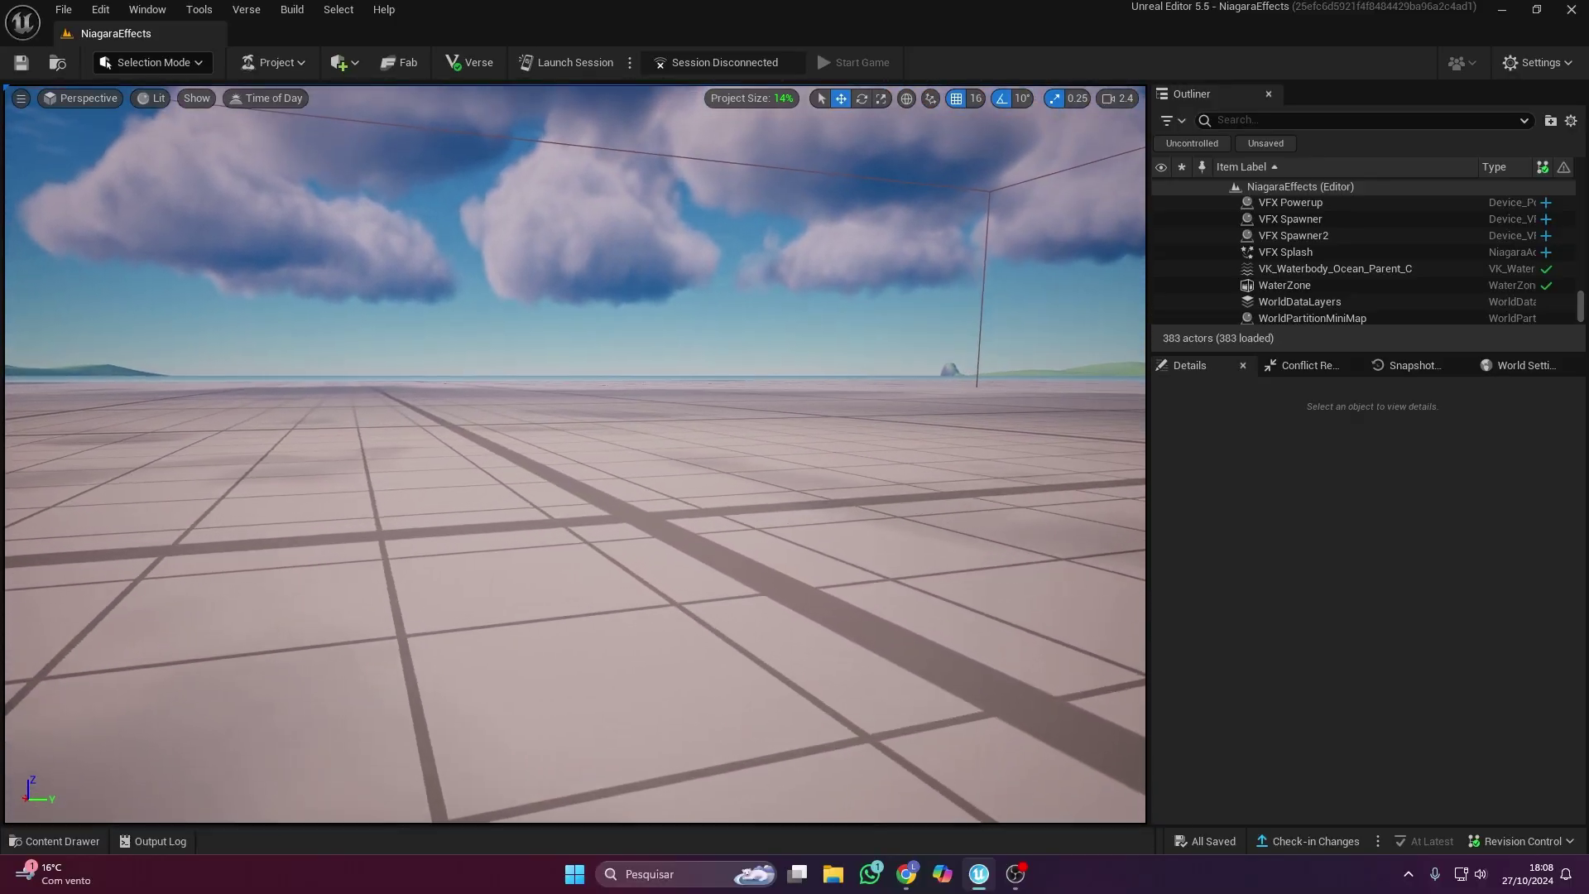
Drag the key static mesh from the Content Drawer into the level and raise it above the floor.
right_drag(372, 811, 373, 814)
click(62, 840)
drag(216, 631, 584, 378)
right_drag(586, 386, 590, 396)
Fly the view closer to the key and bring up the Tutorial folder's new-asset menu.
key(a)
key(w)
click(55, 840)
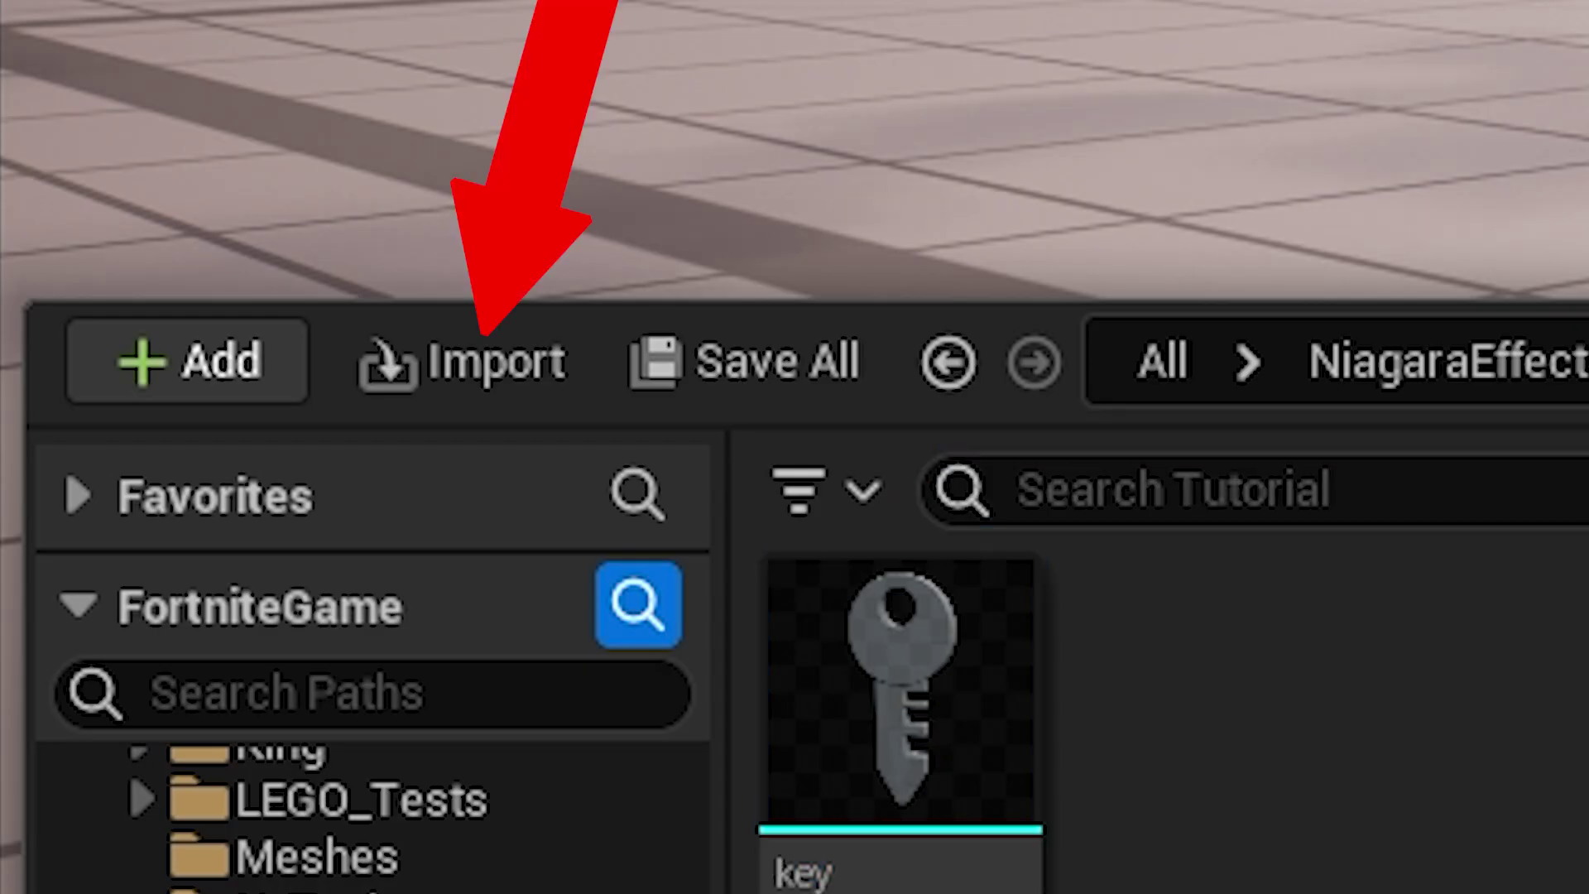
right_click(404, 738)
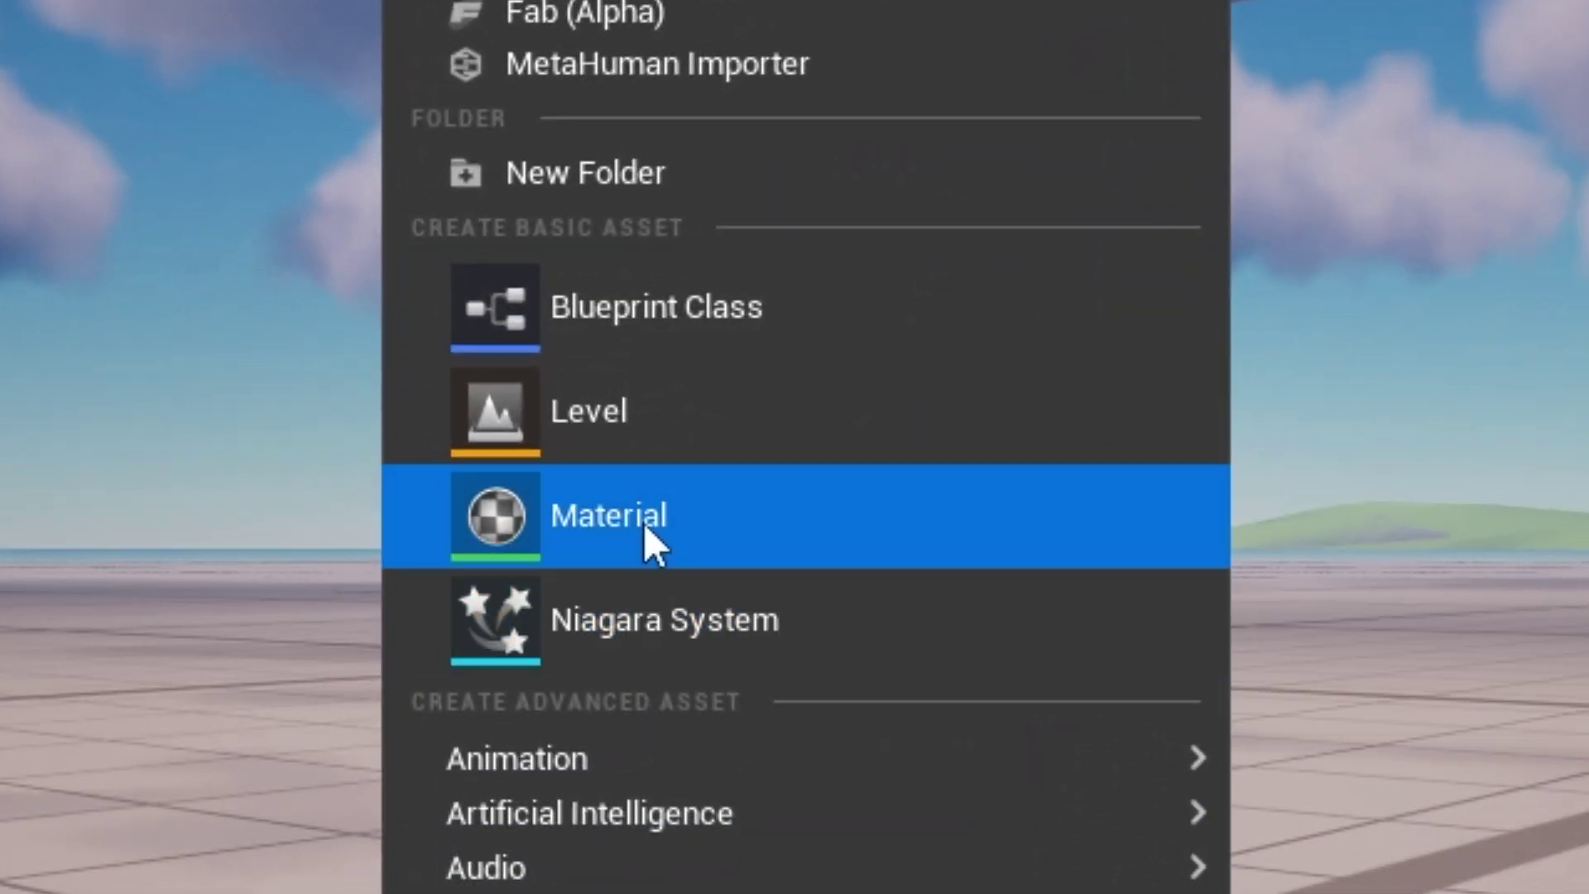
Create a new material named M_Key and open it for editing.
click(645, 530)
text(M)
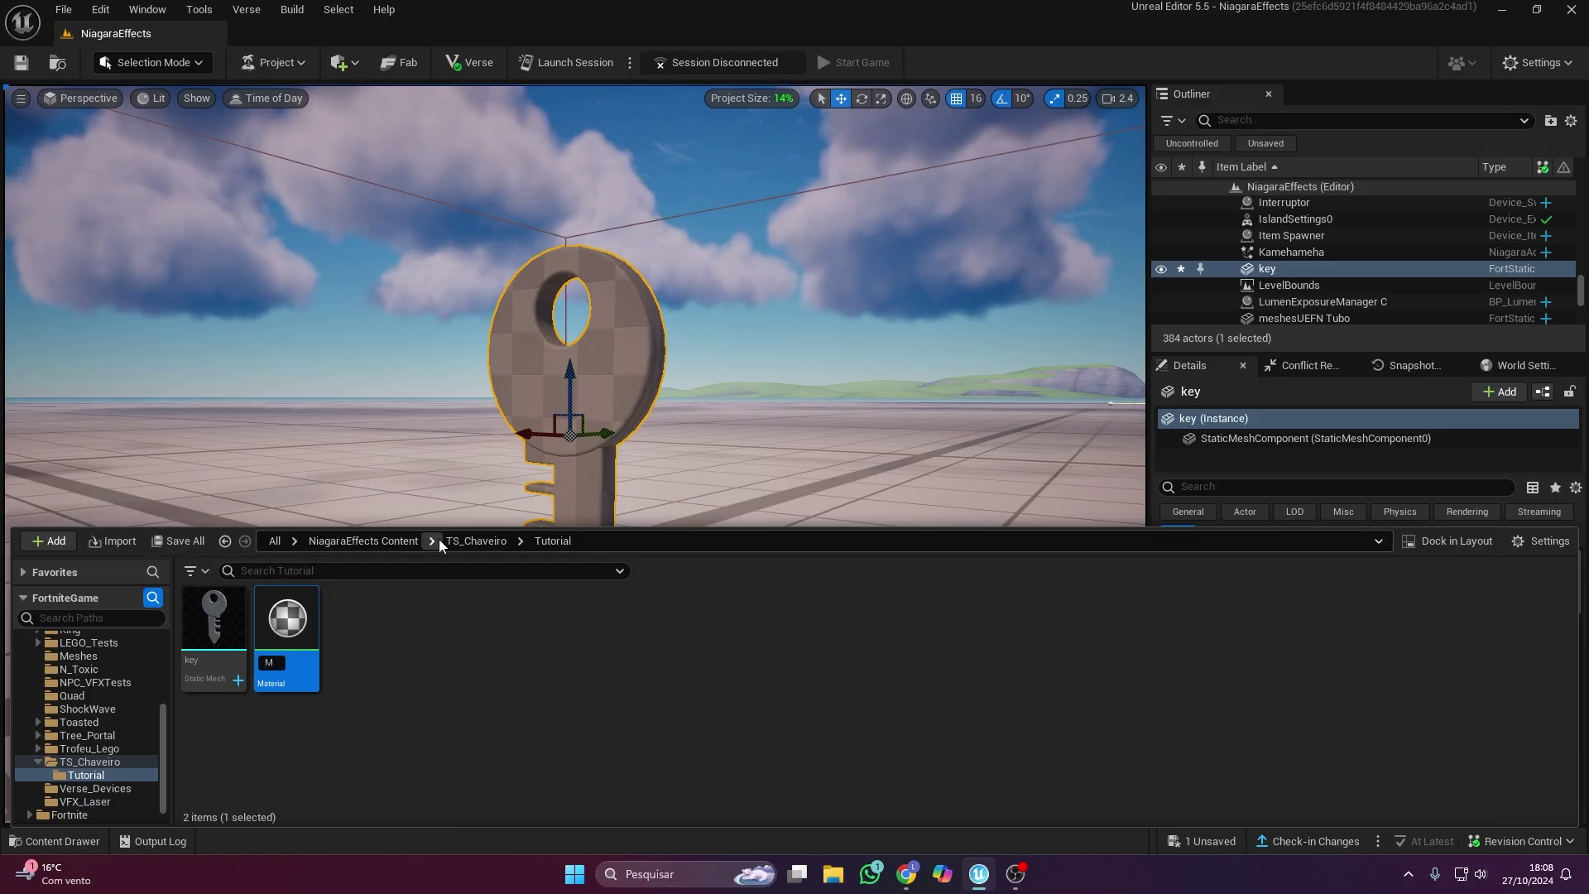
text(_Key)
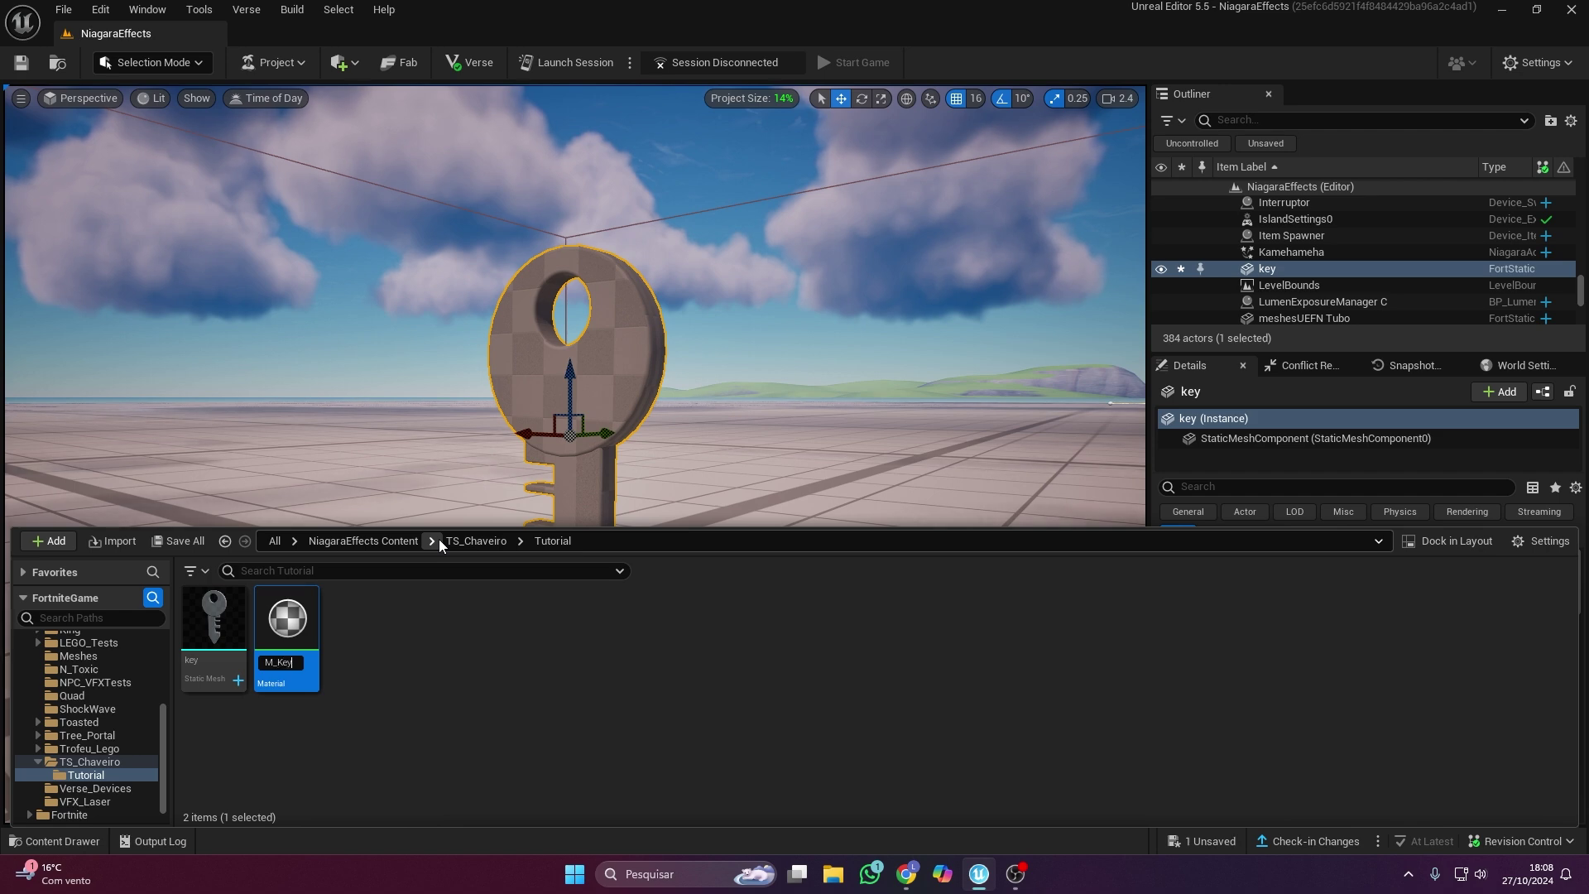
key(Return)
double_click(289, 633)
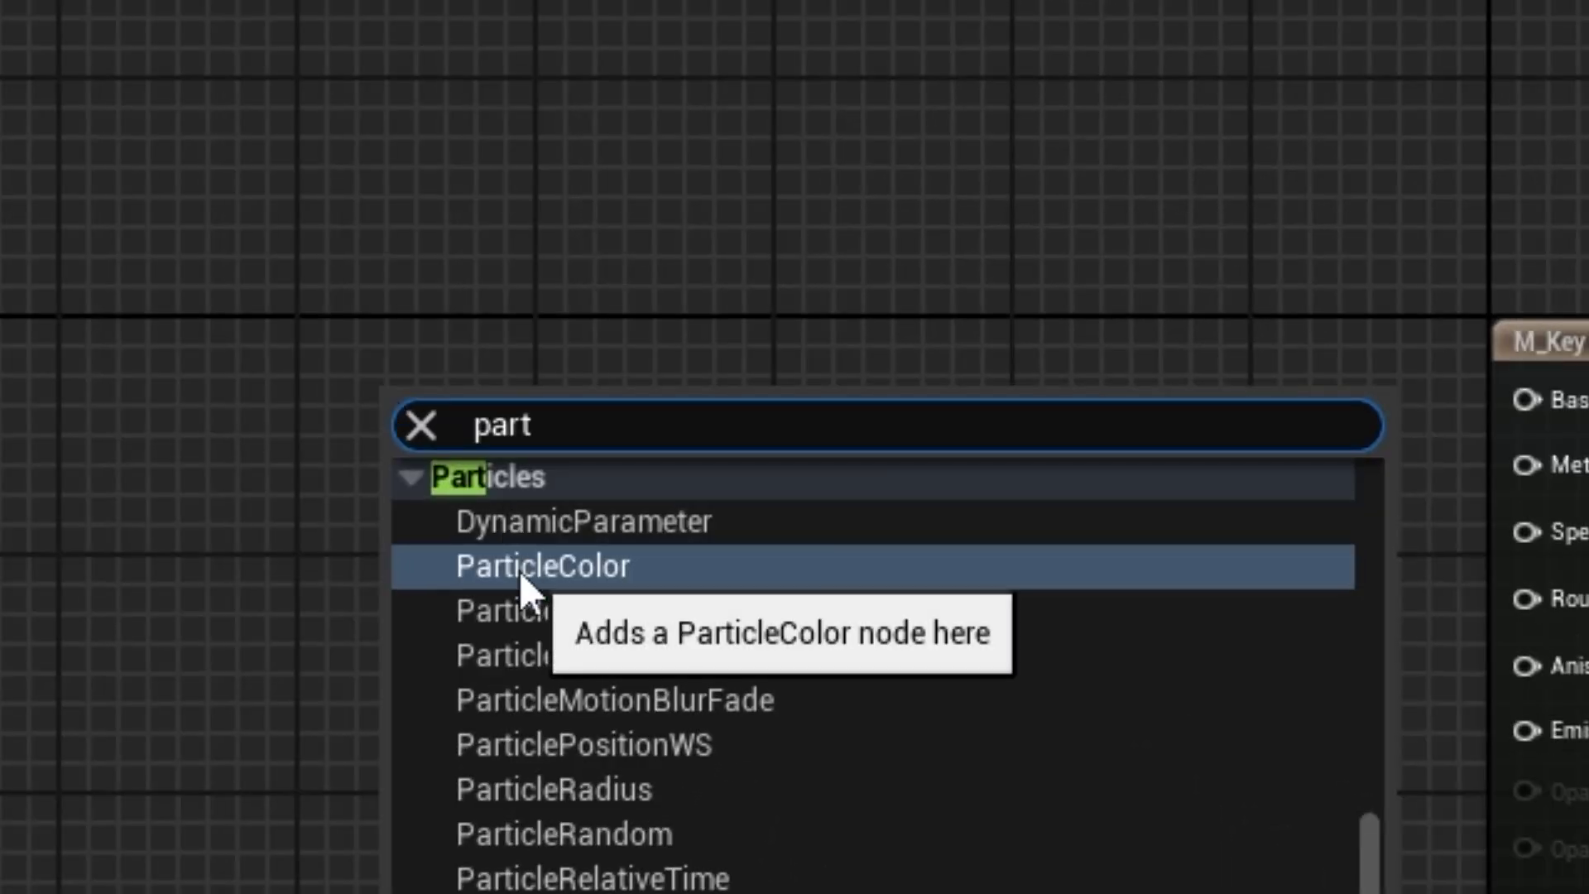
Add a ParticleColor node and wire its RGB output into Base Color.
click(522, 569)
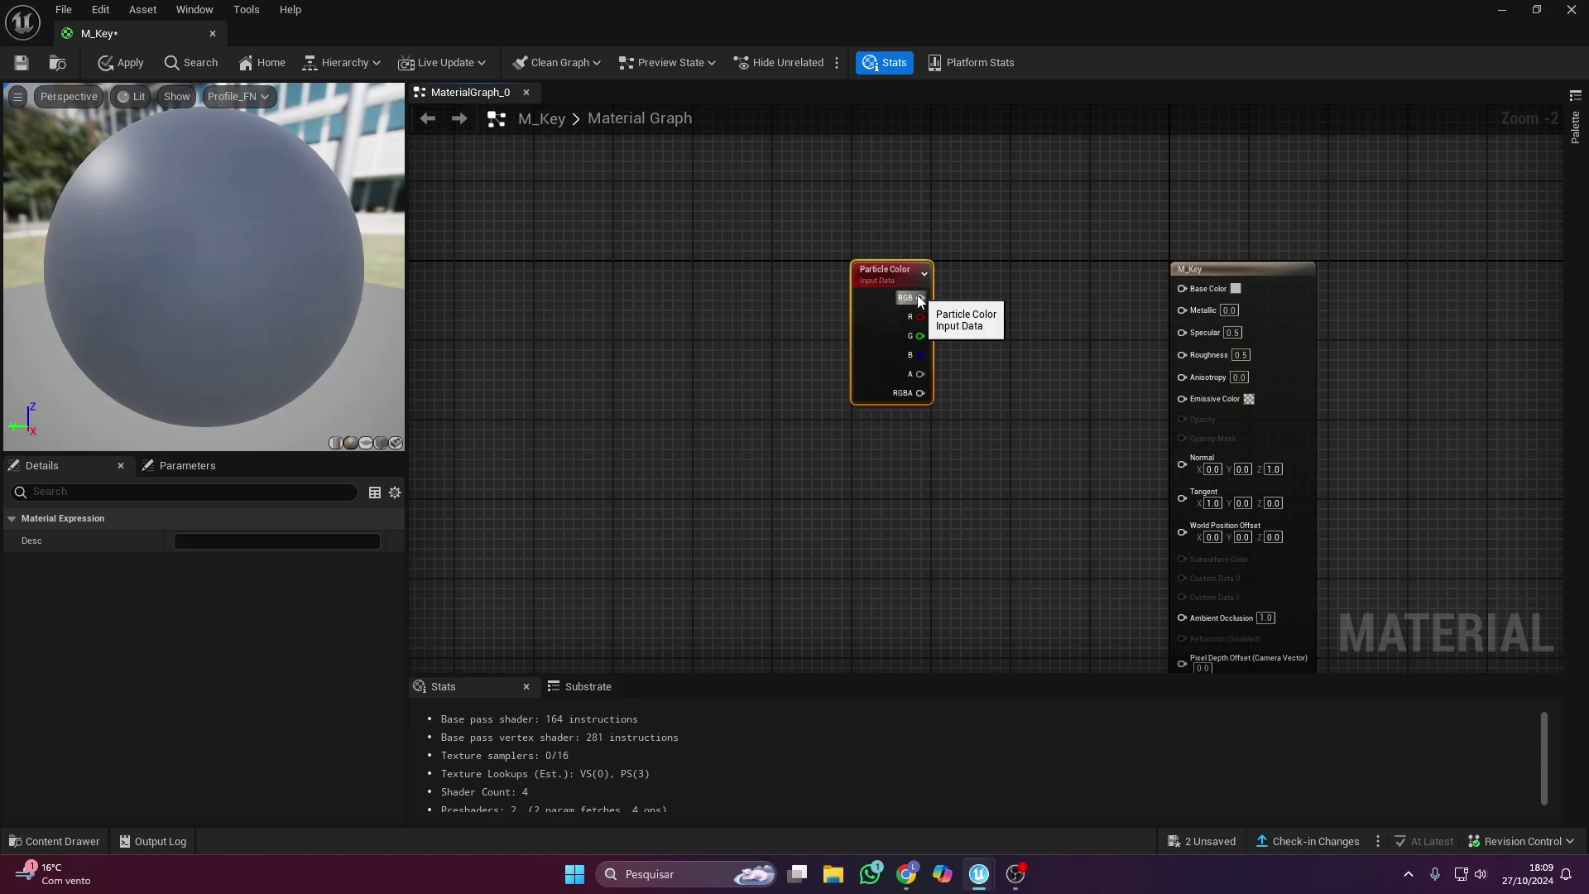
drag(1167, 300, 1188, 295)
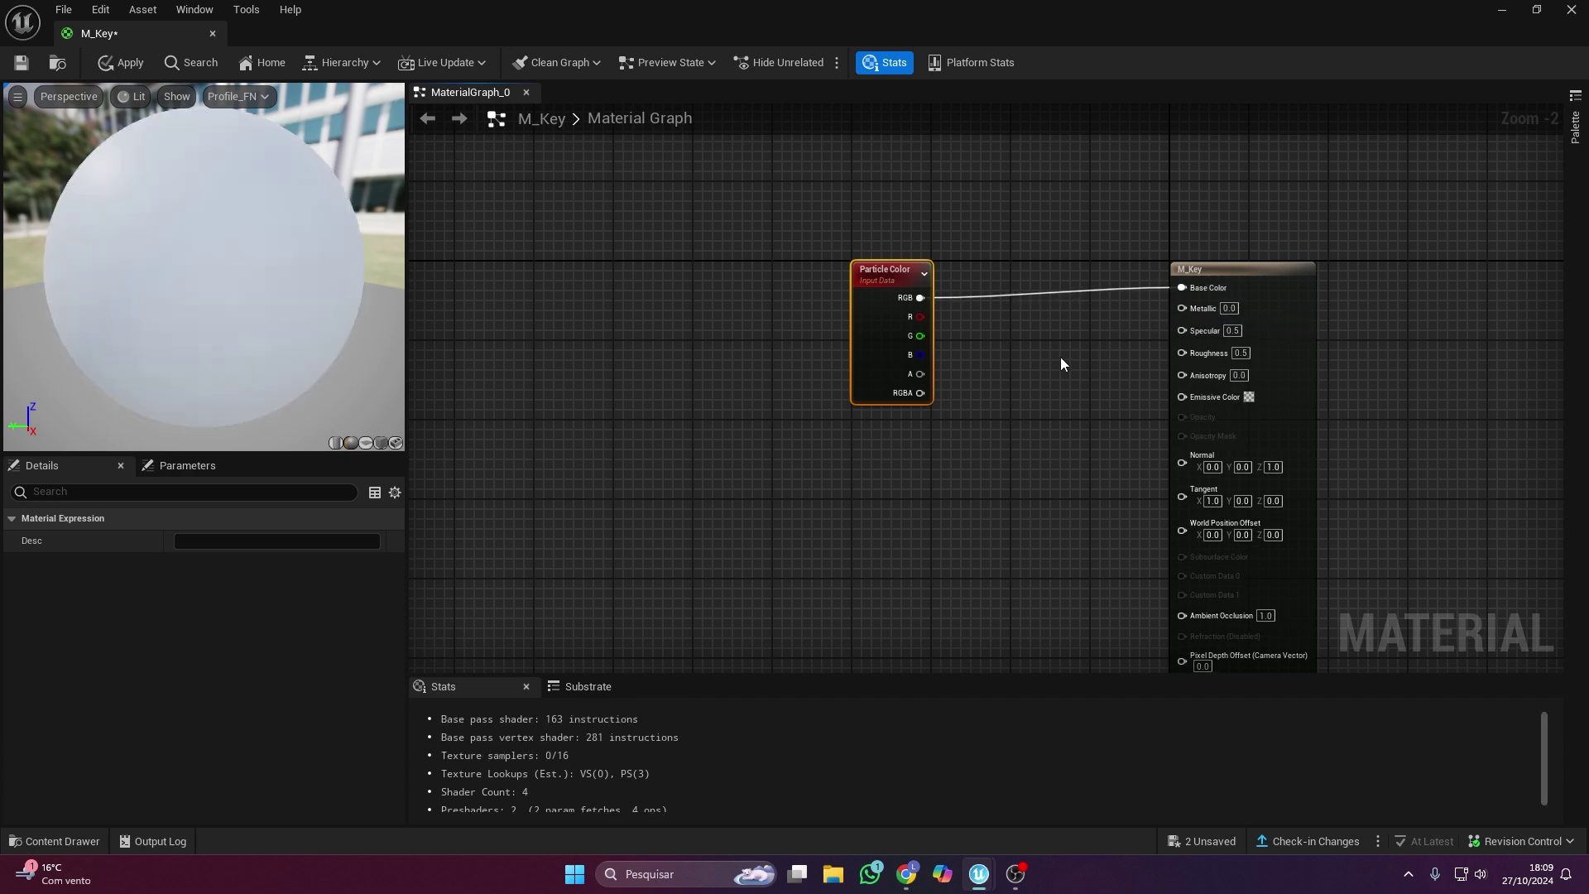
right_drag(1069, 356, 861, 316)
click(976, 250)
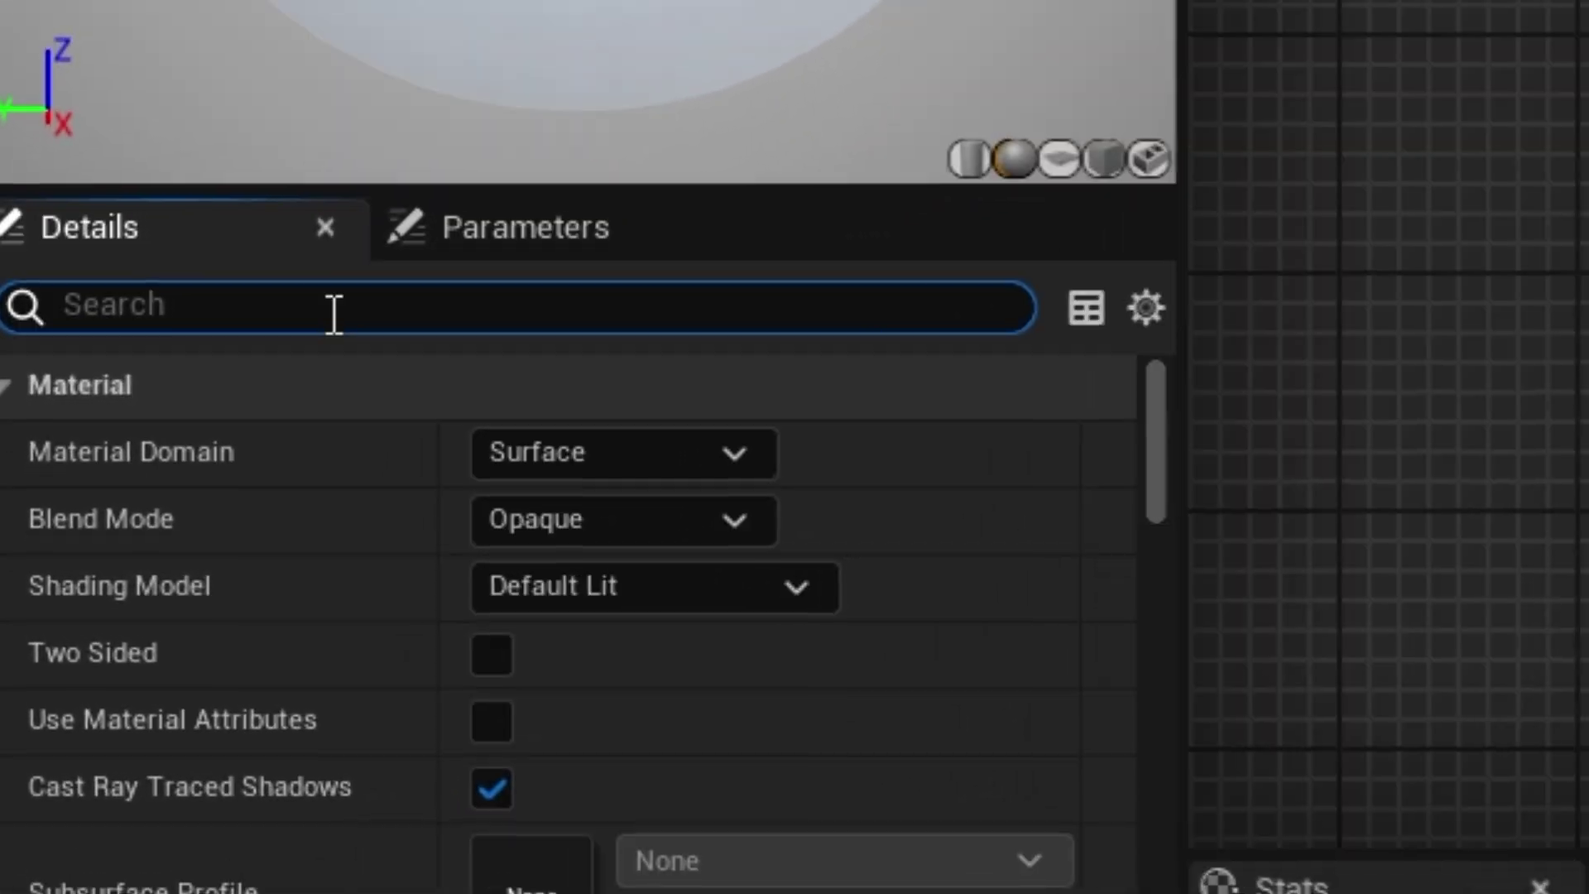
Enable Used with Niagara Mesh Particles and Used with Nanite on M_Key, saving the material.
click(123, 494)
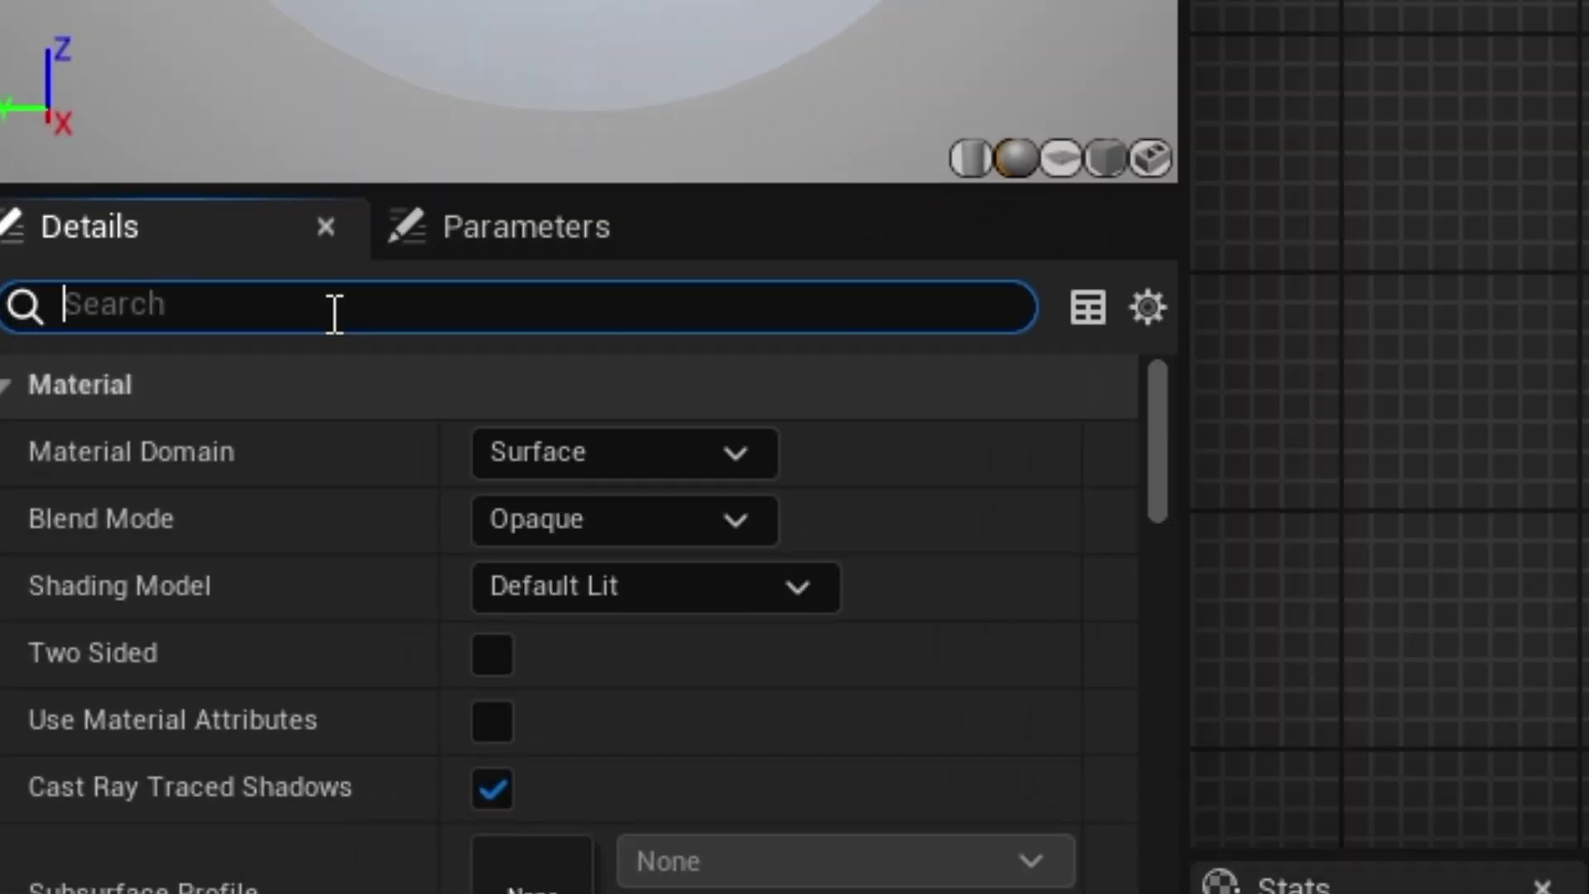
text(mesh)
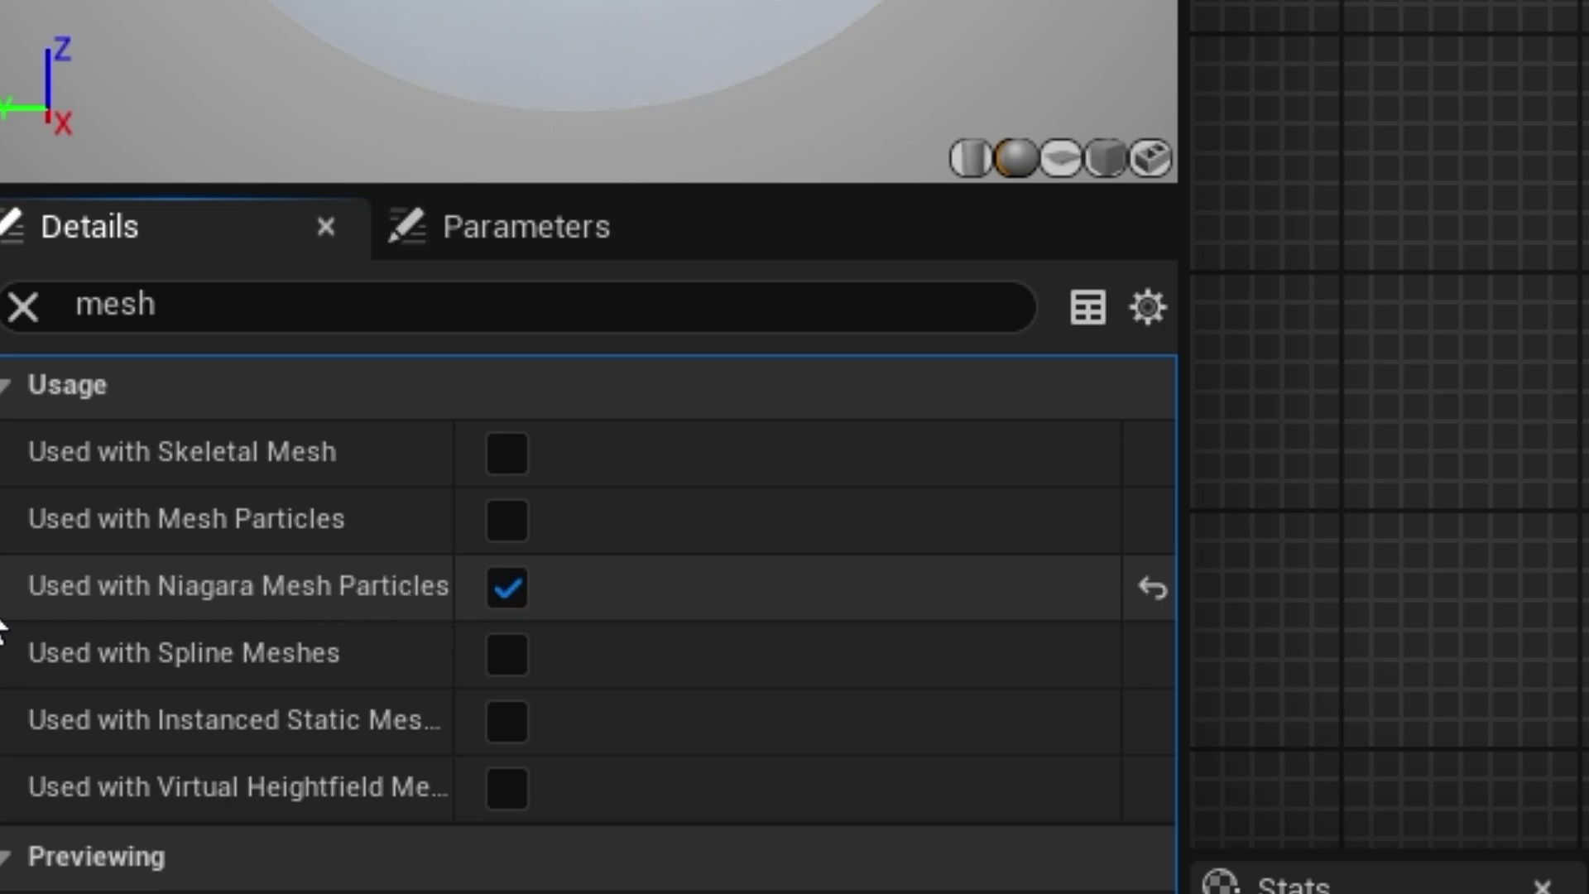
key(ctrl+s)
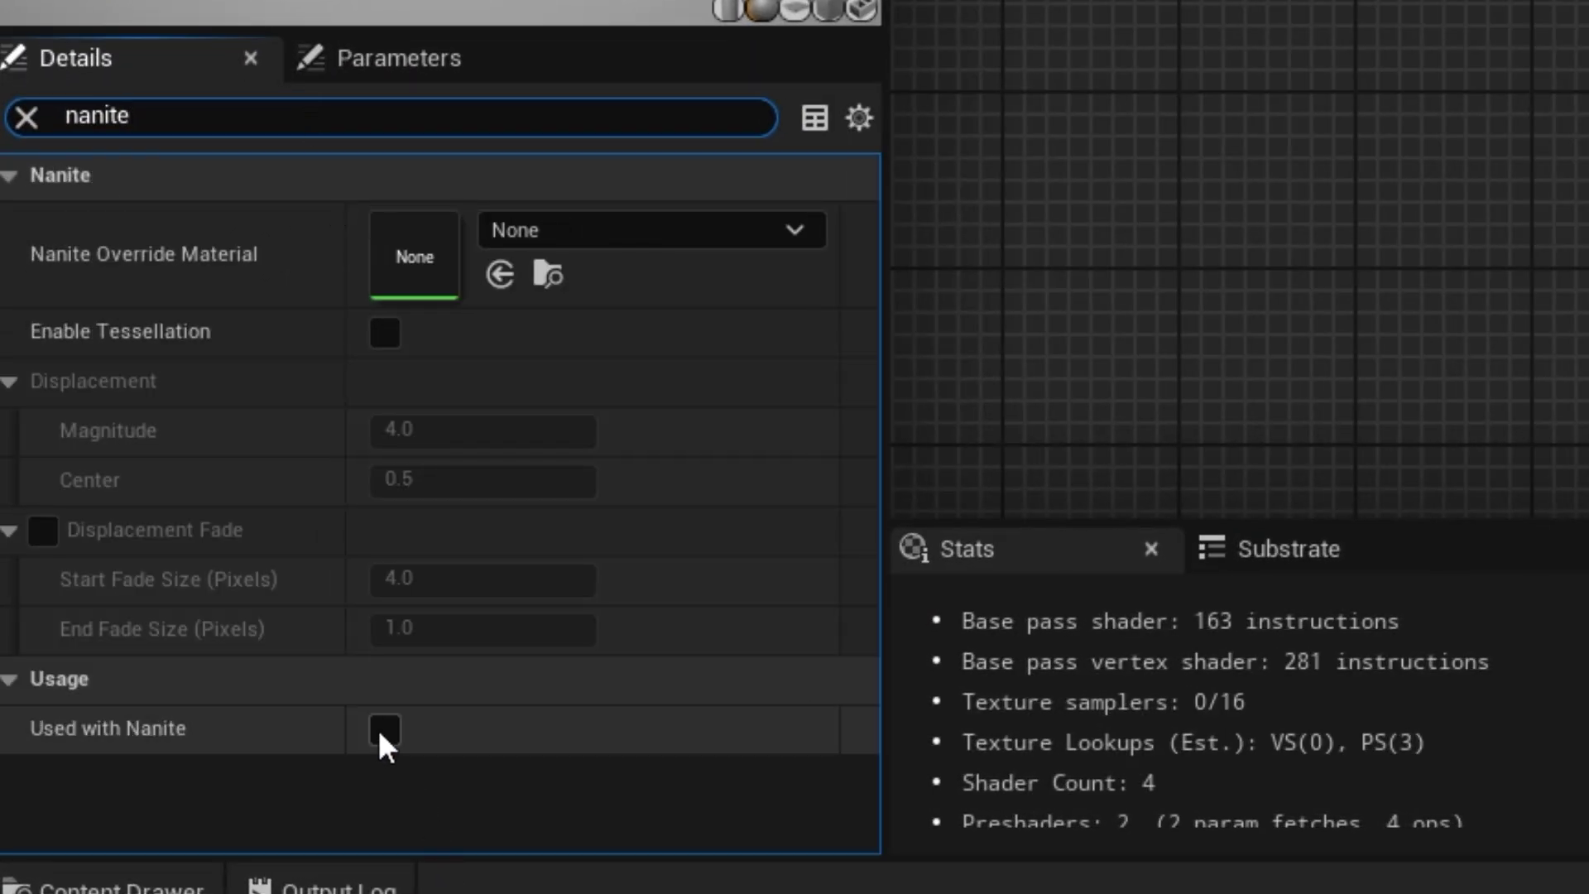
click(384, 729)
click(26, 117)
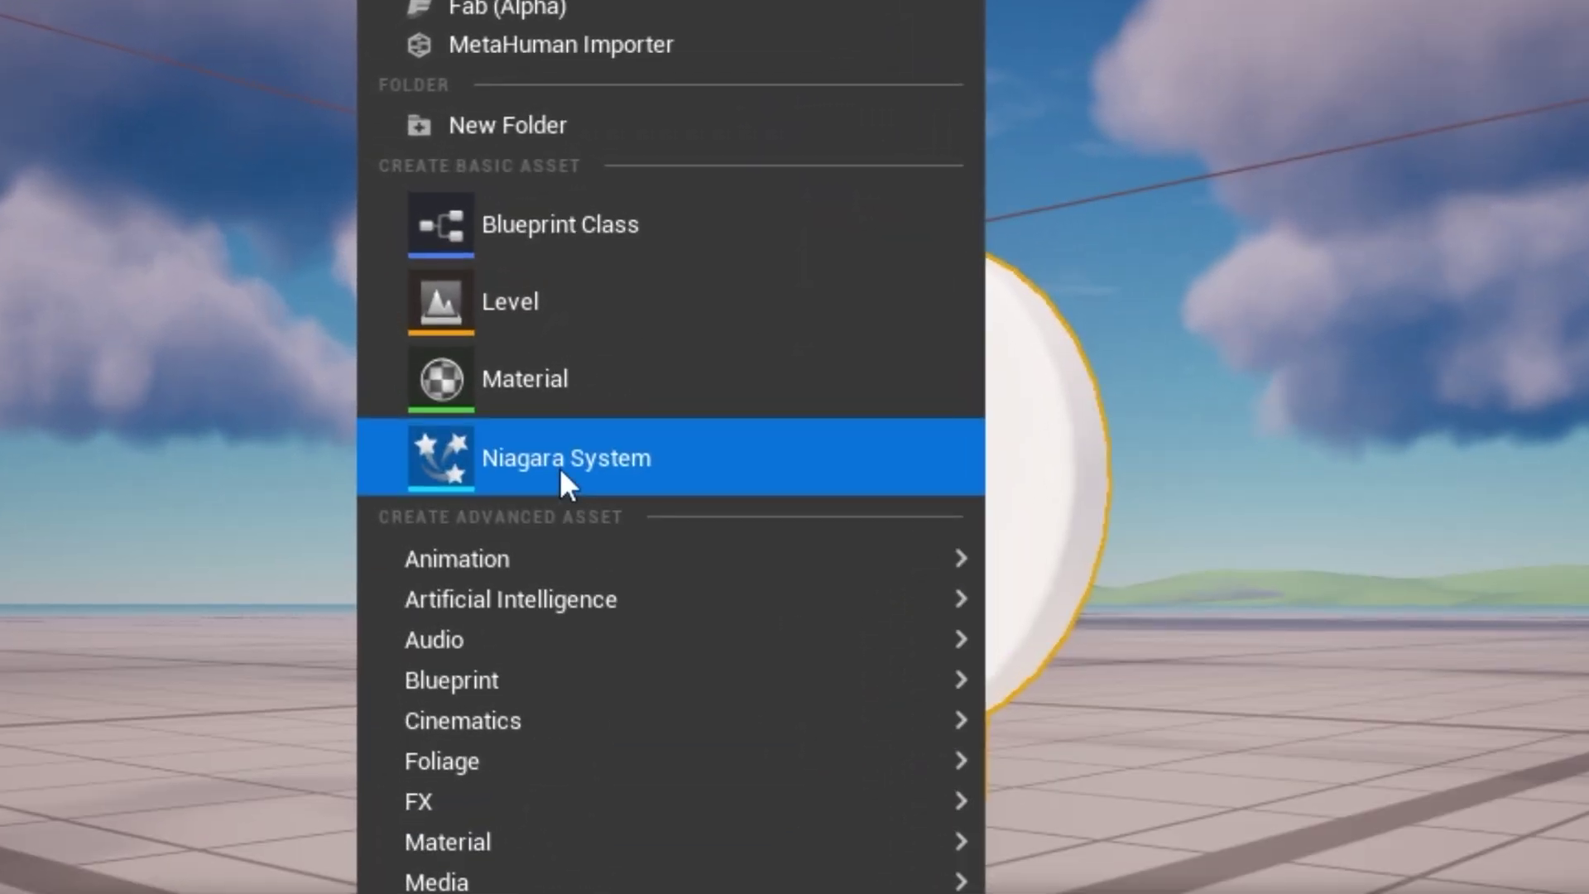
Create a Niagara system FX_Key from the SingleLoopingParticle emitter and open it.
click(430, 311)
click(854, 534)
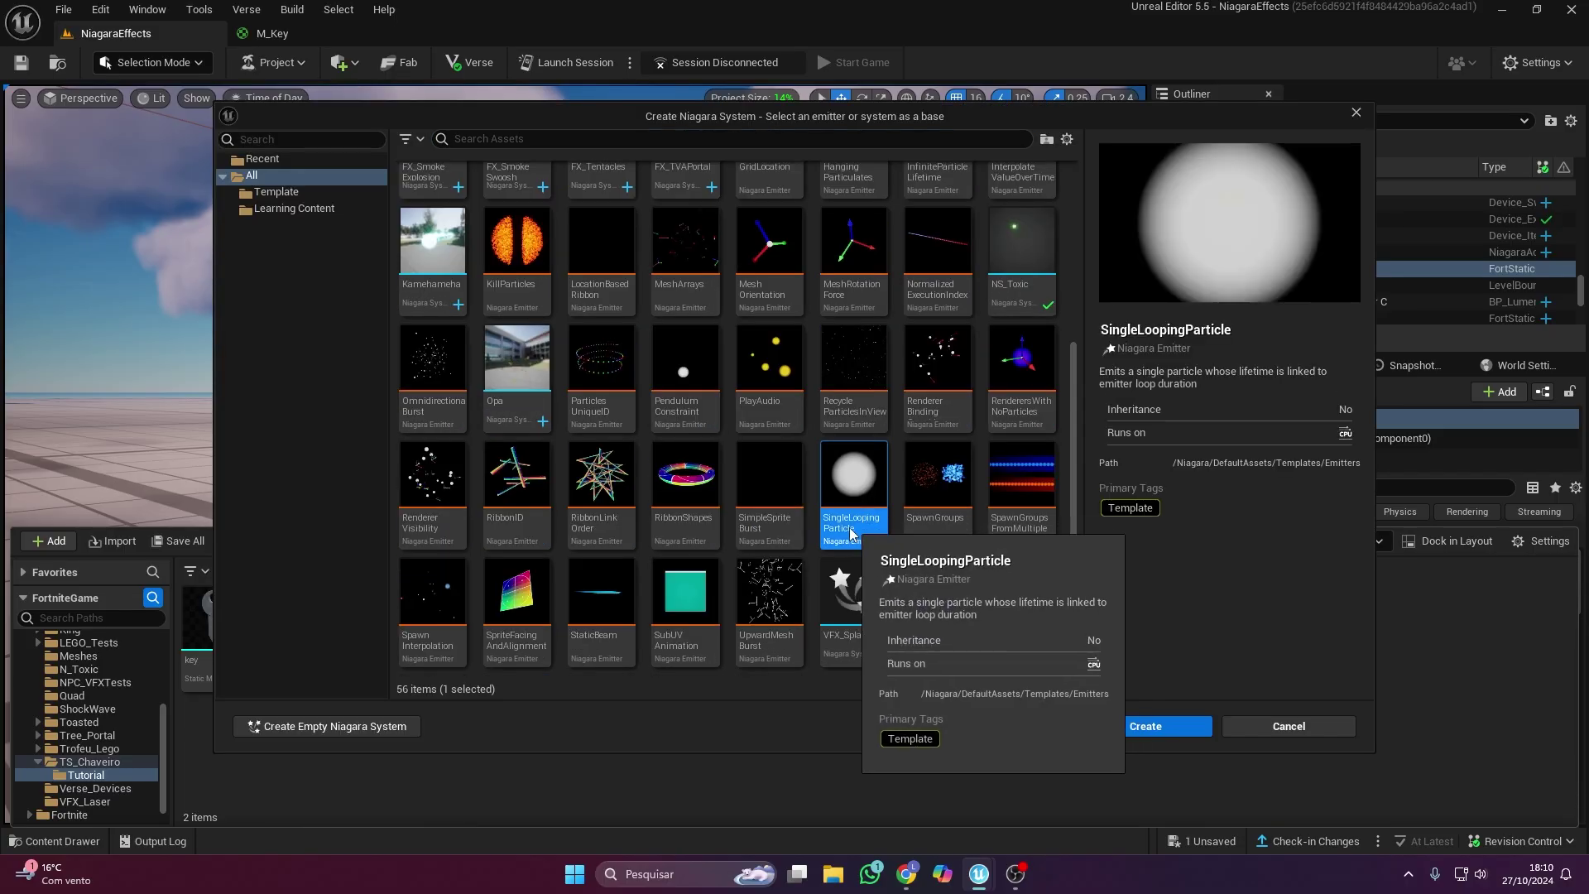
click(1145, 726)
click(79, 840)
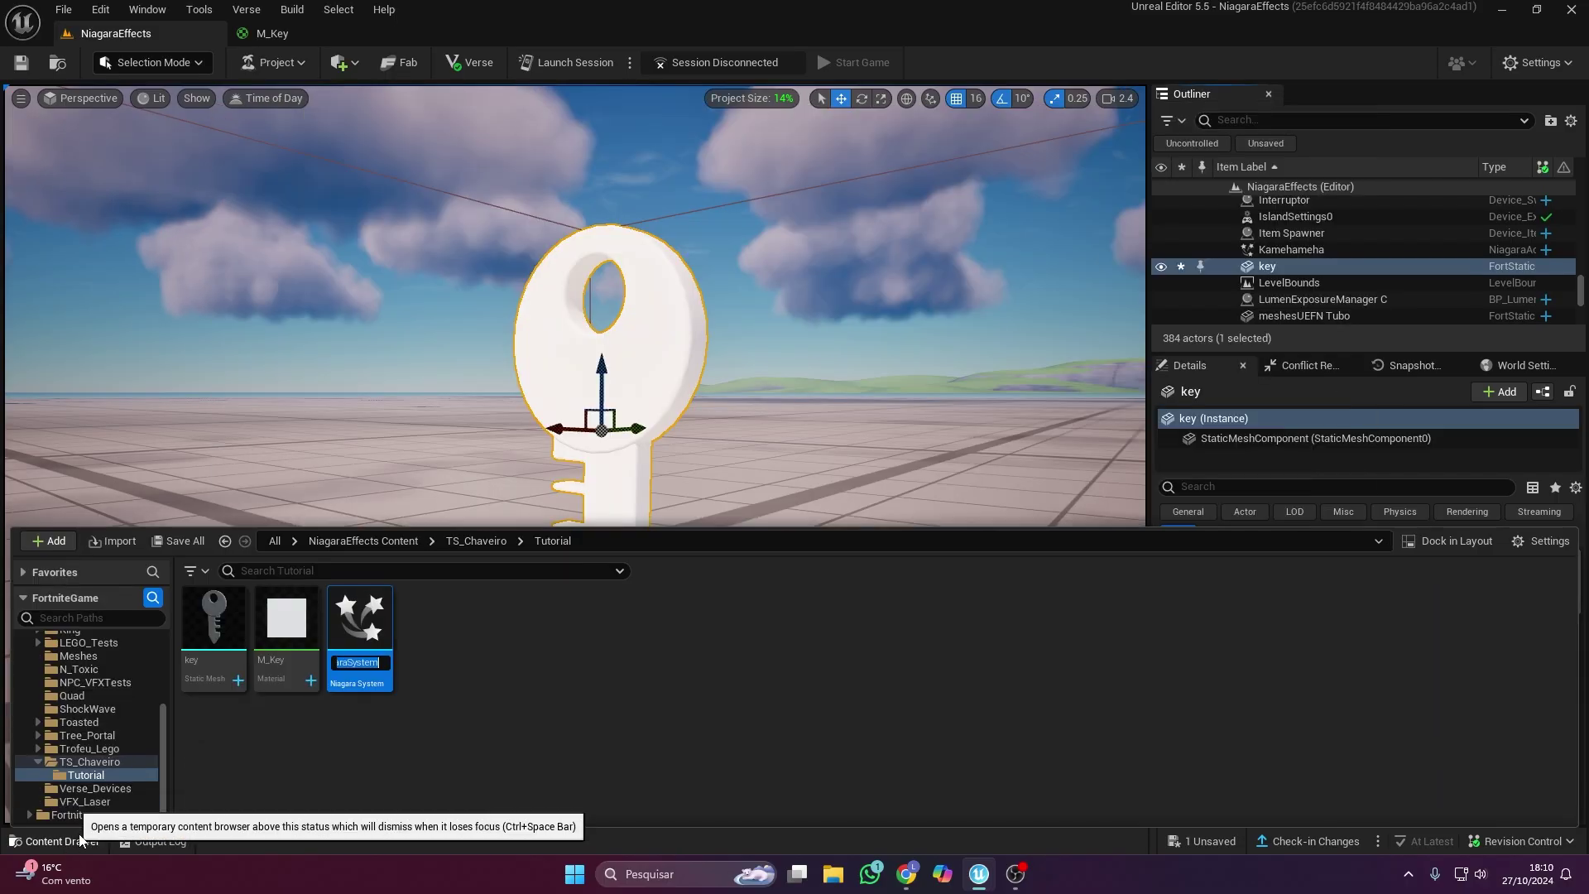
text(FX_Key)
key(Return)
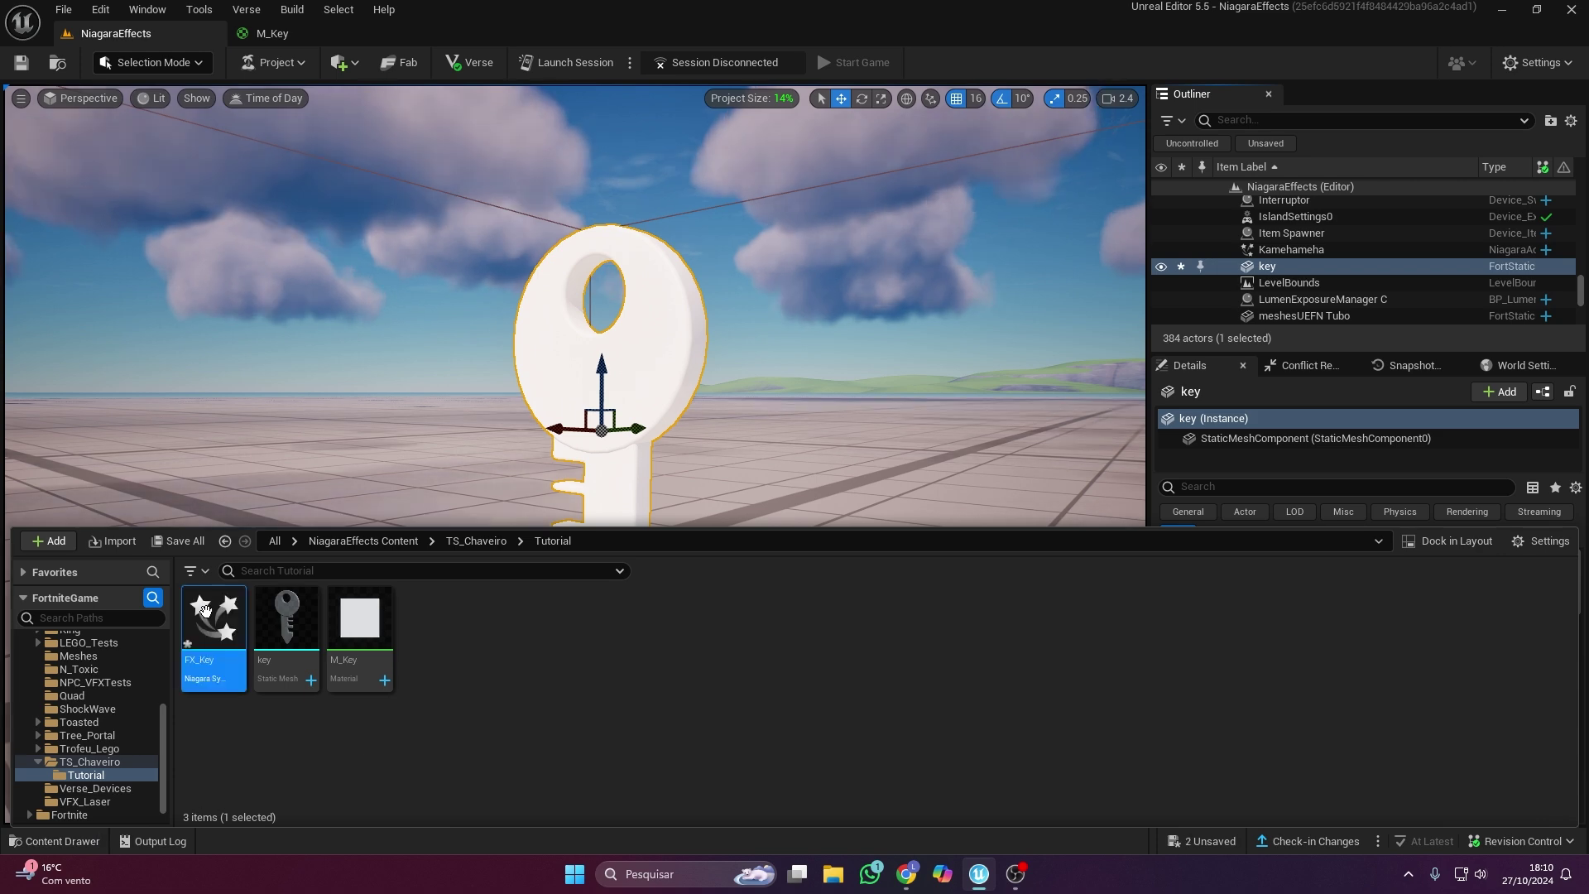
double_click(199, 612)
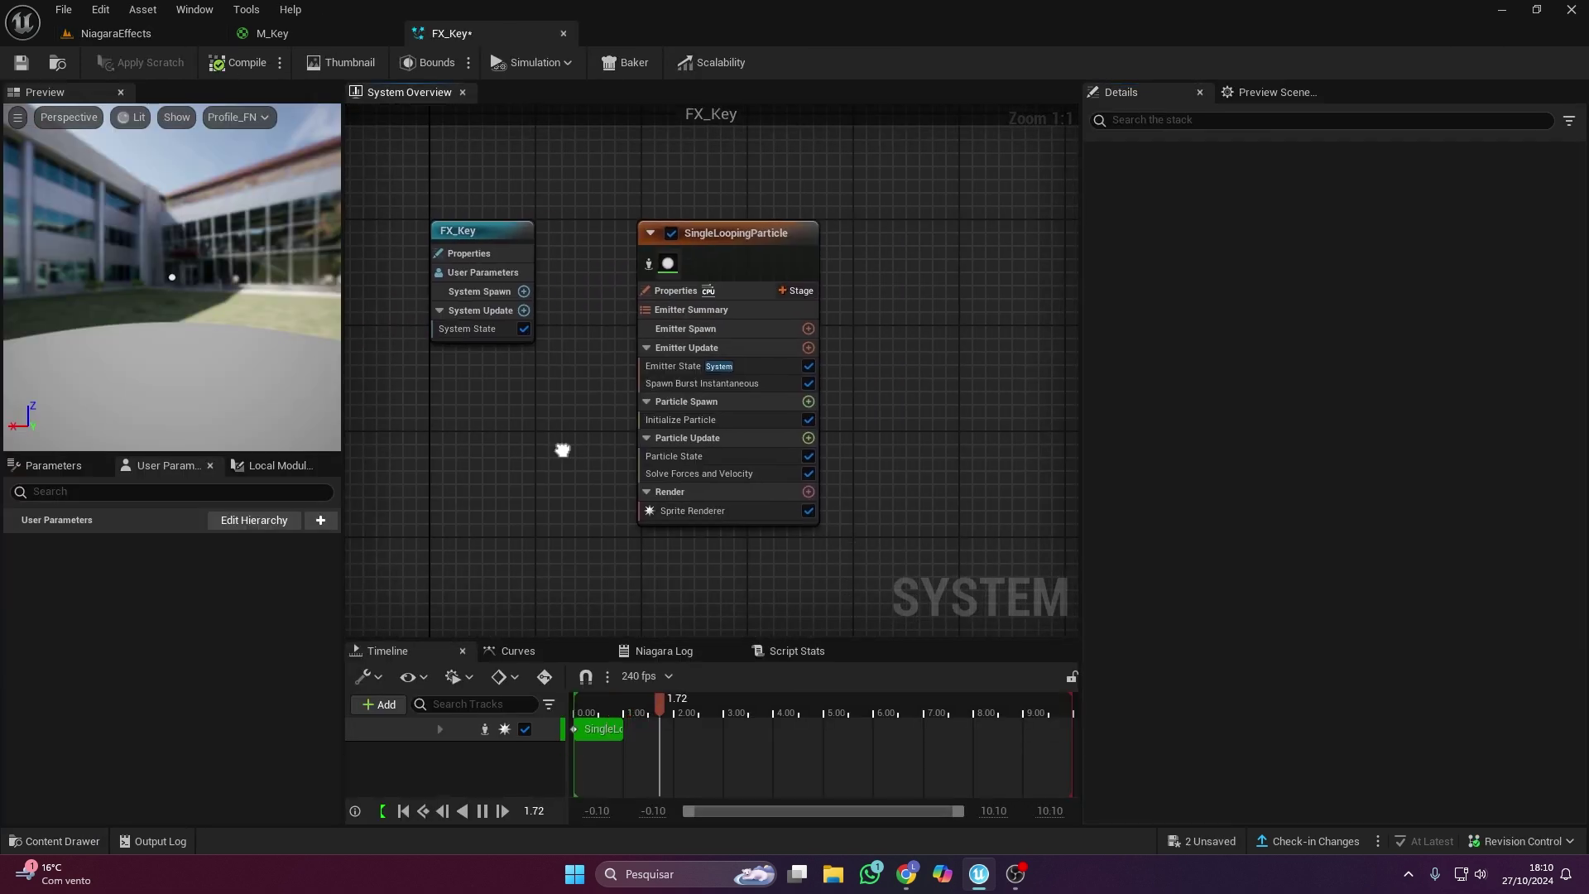
Add a Mesh Renderer to the emitter and expand its Meshes list.
click(704, 513)
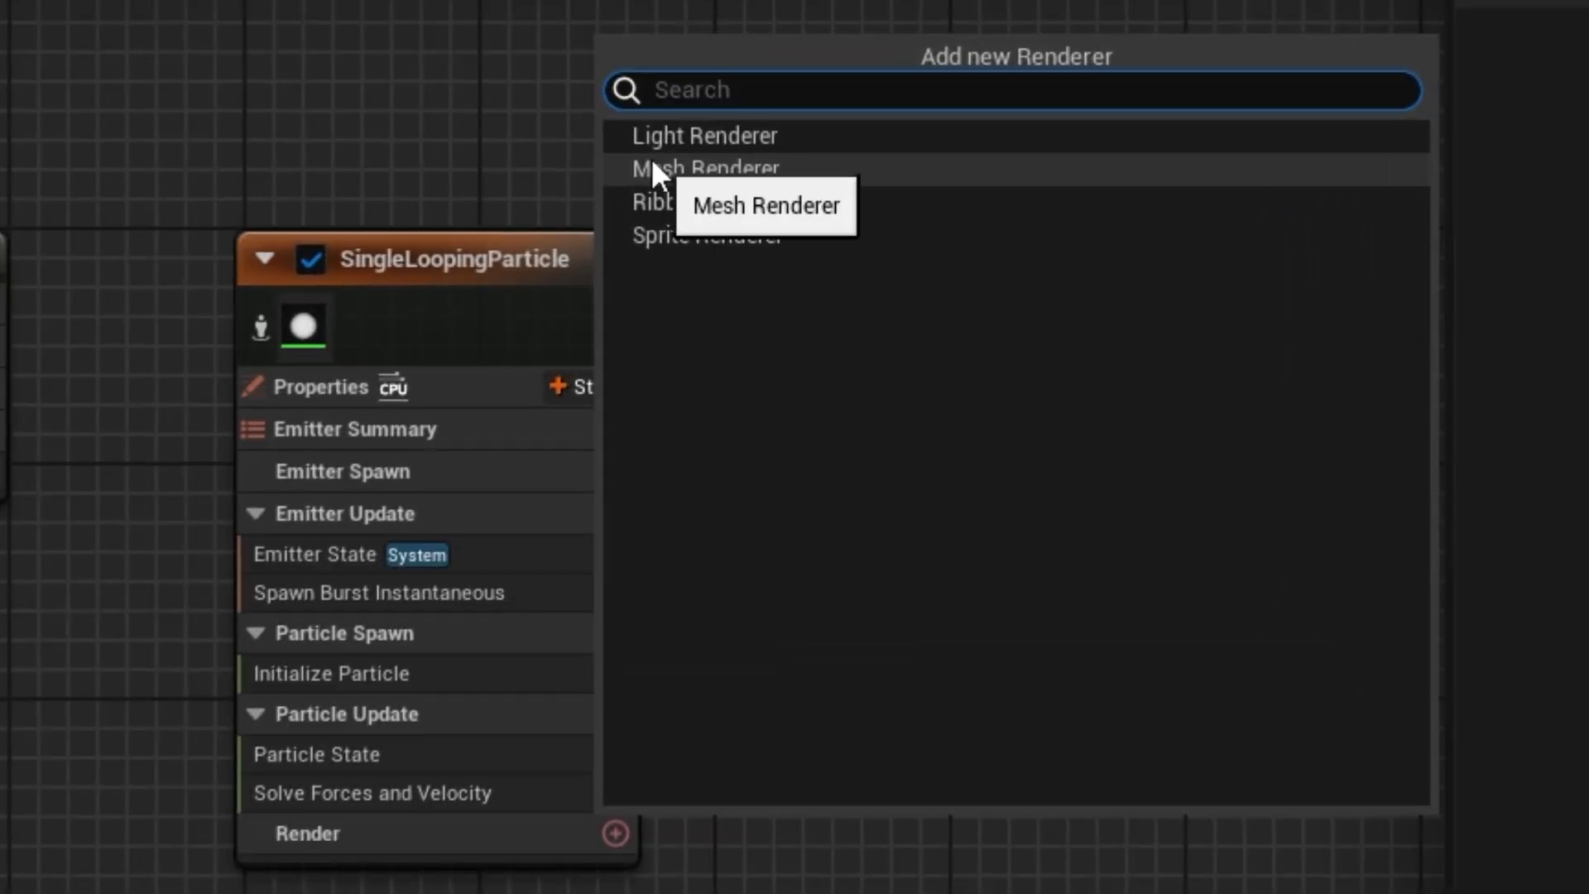
click(652, 168)
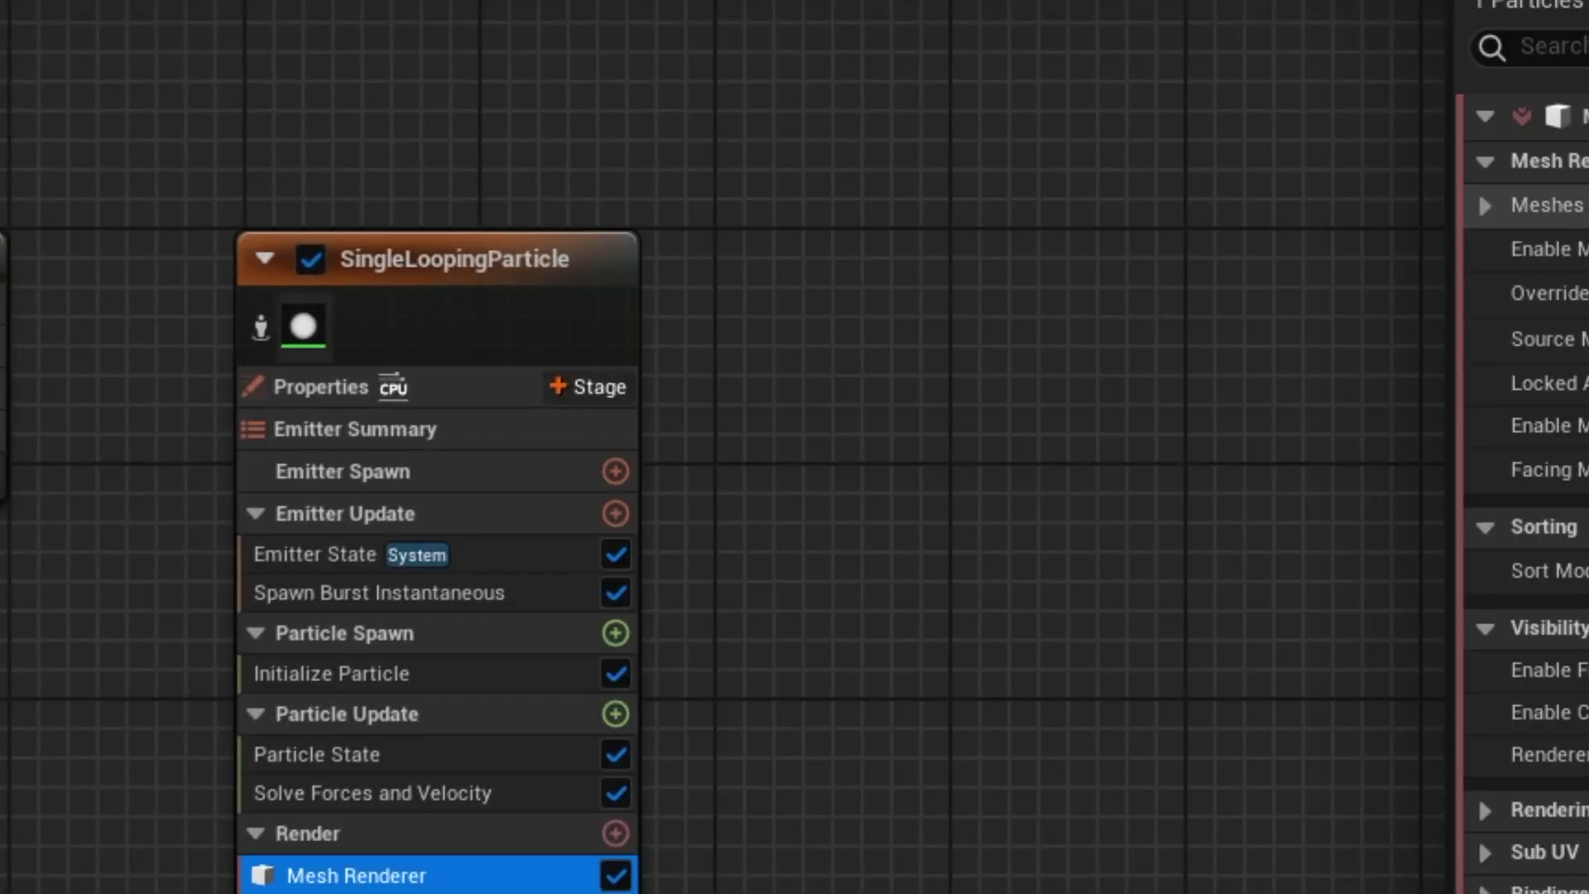
click(1485, 206)
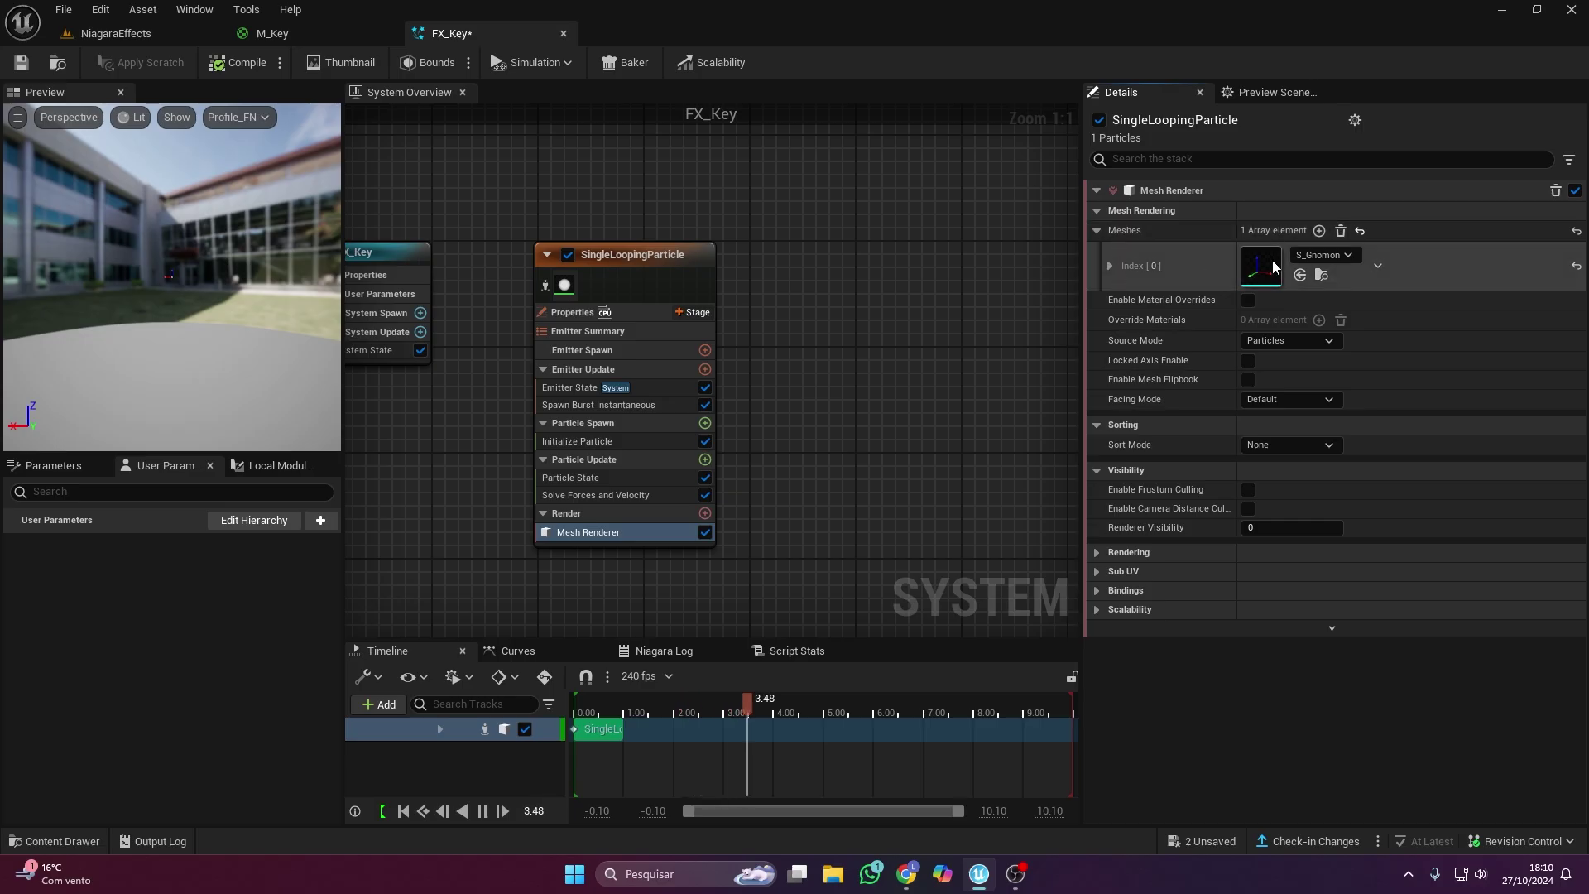
click(58, 842)
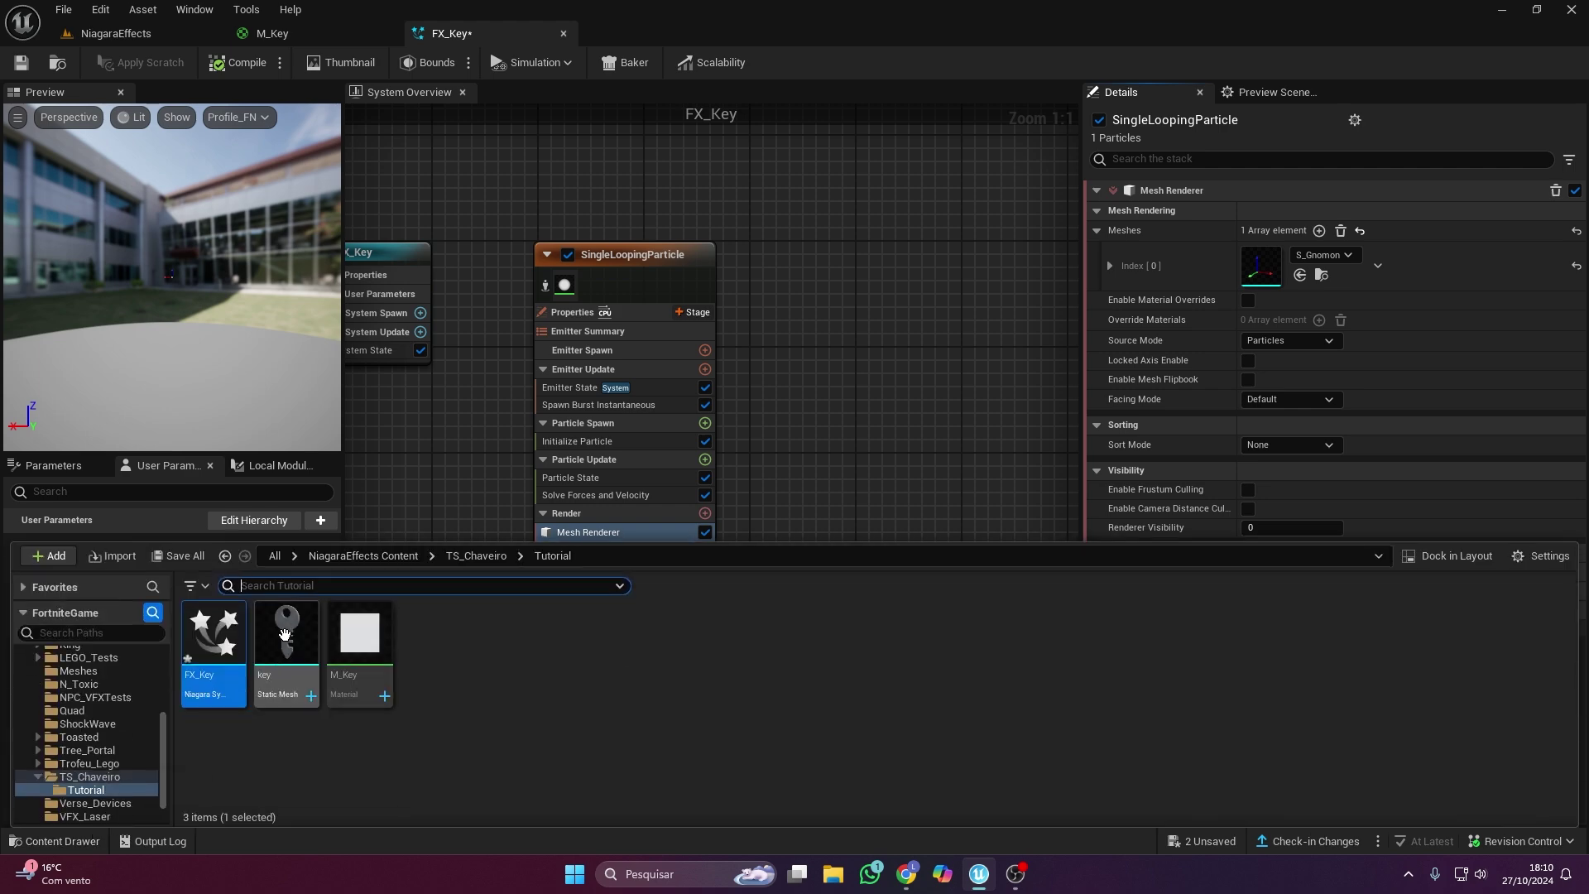
Set the key as the Mesh Renderer's mesh with M_Key as its explicit override material.
drag(286, 635, 1101, 407)
drag(1264, 263, 1265, 265)
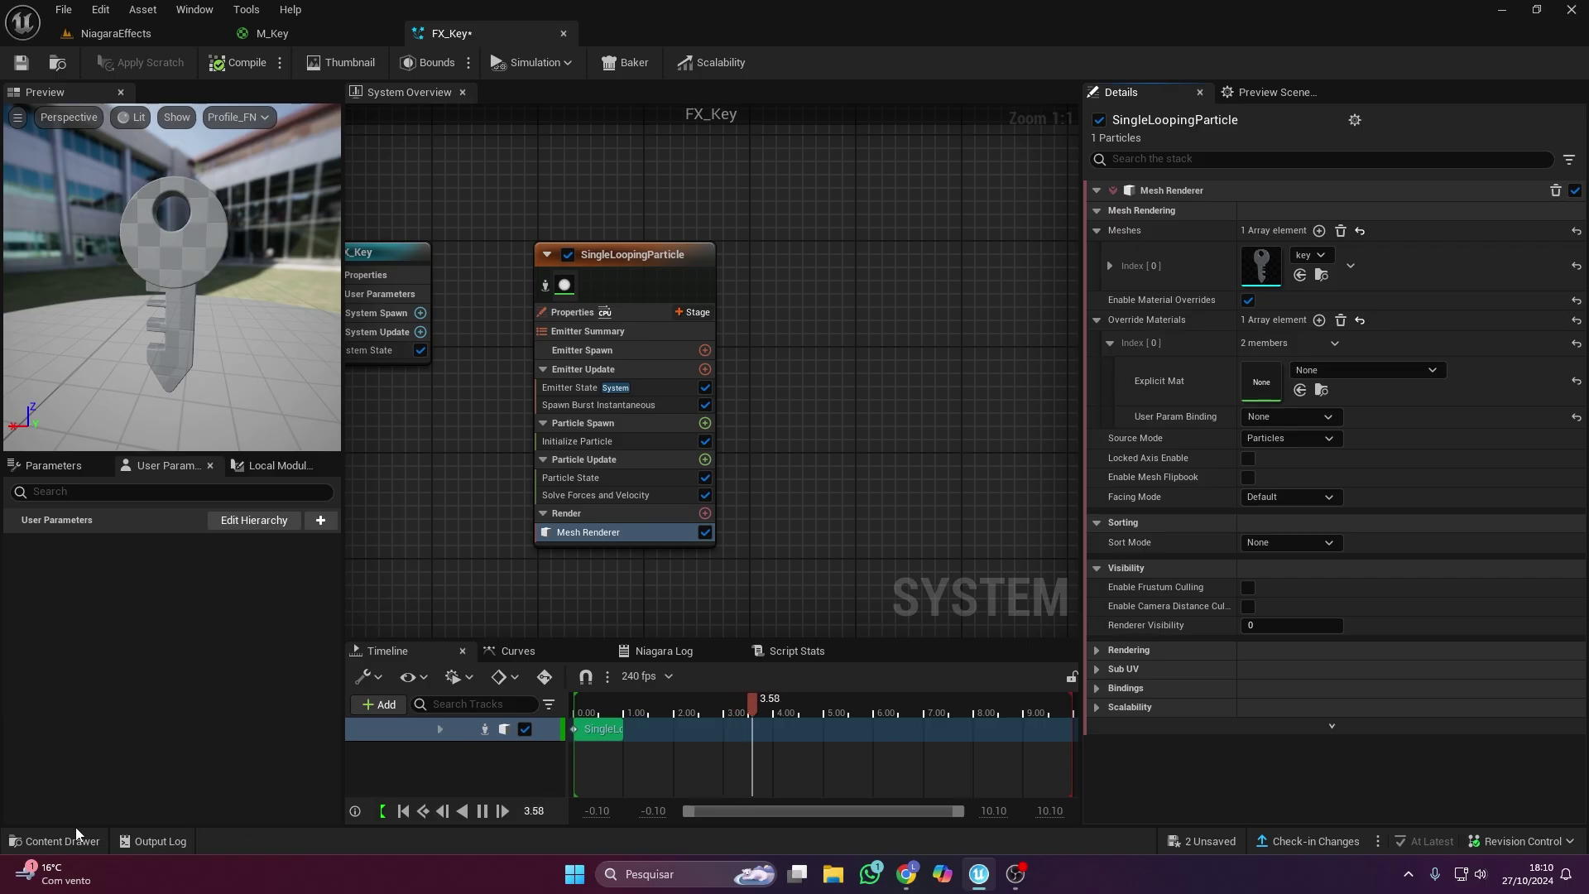
click(58, 840)
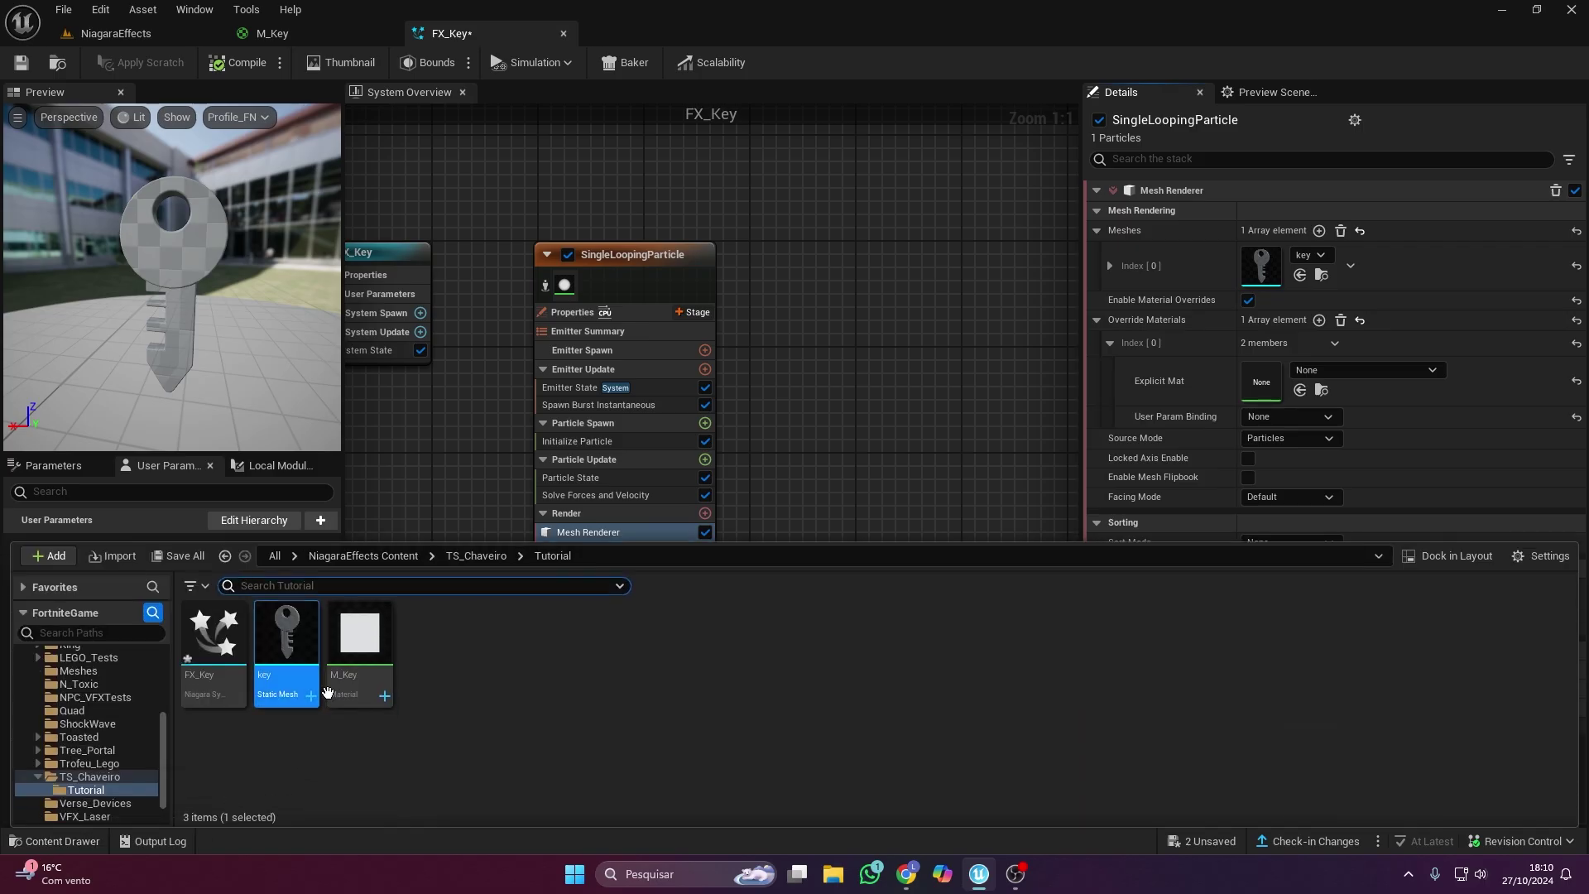
drag(360, 633, 861, 505)
drag(1312, 374, 1312, 374)
Set Initialize Particle's colour mode to Direct Set with a yellow colour.
click(577, 441)
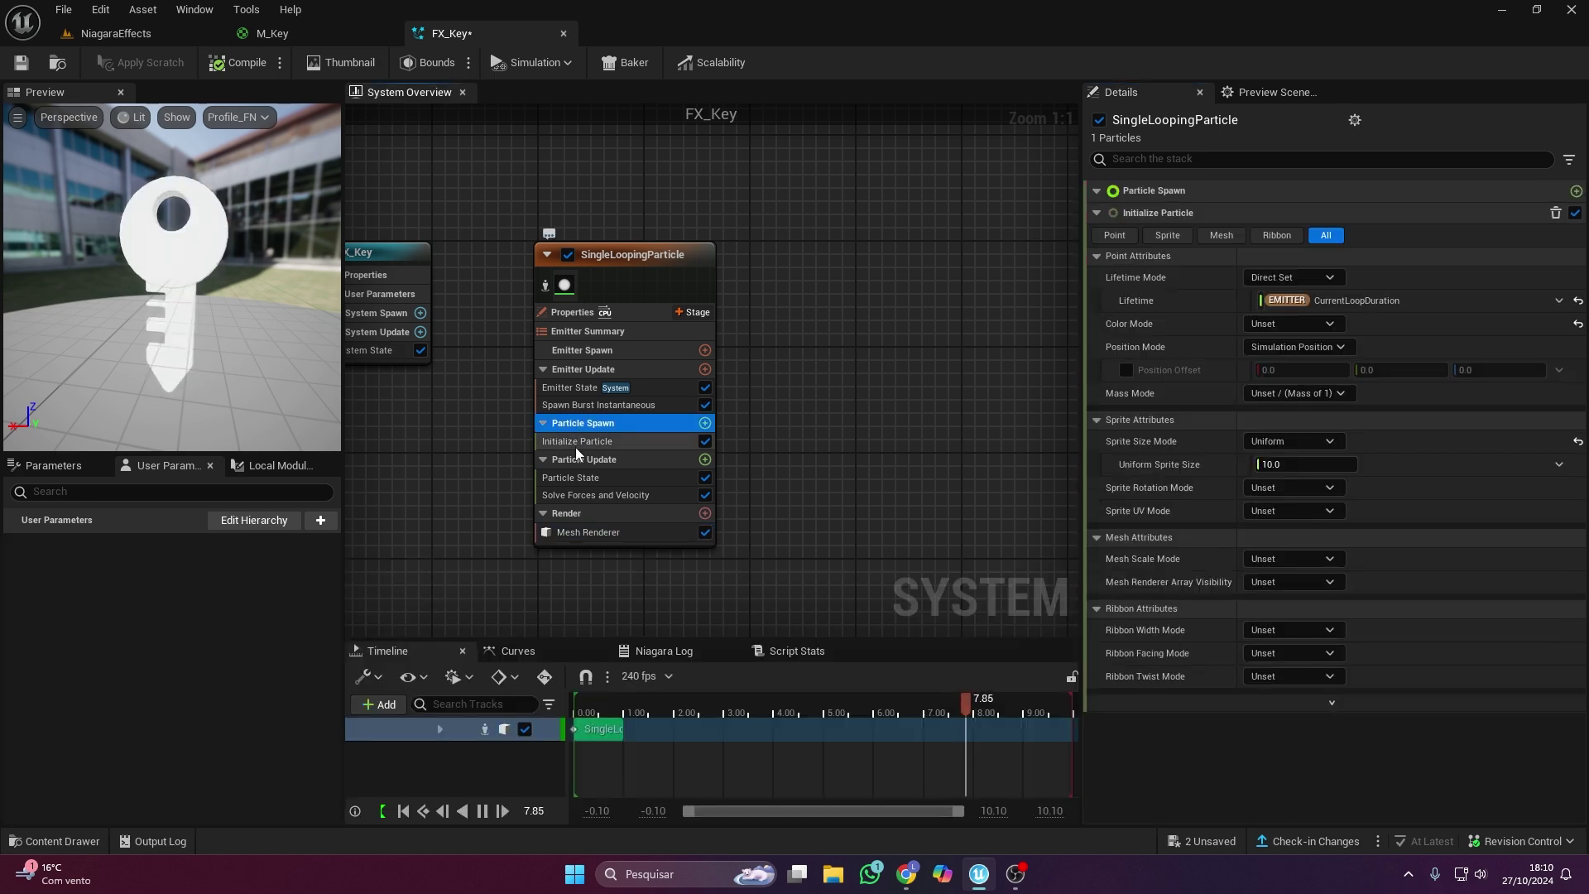
click(1308, 301)
click(1309, 344)
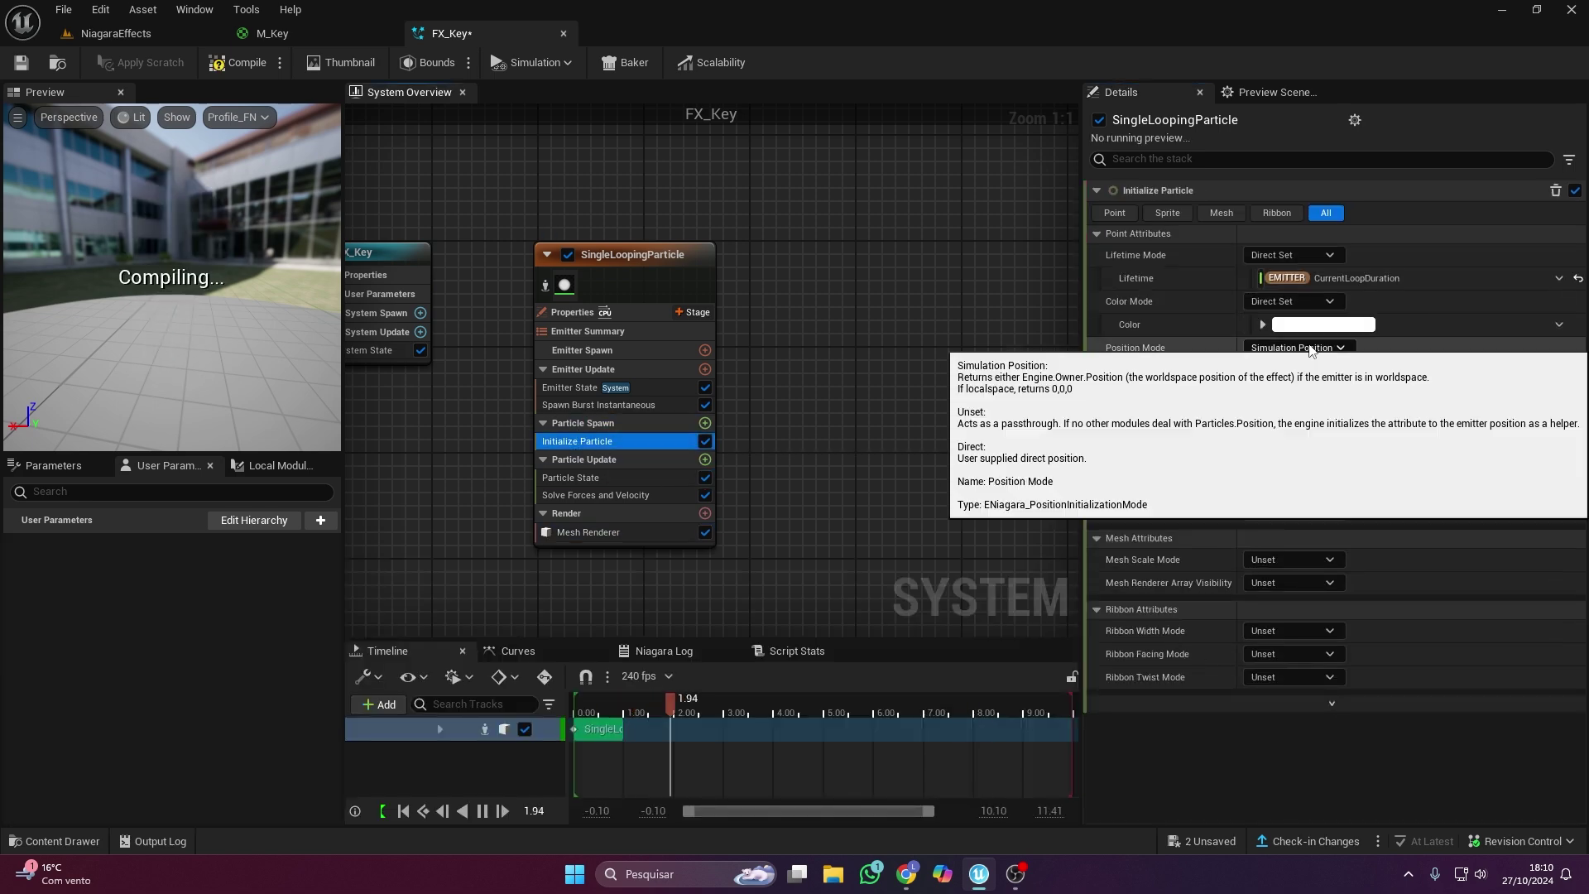
click(1306, 324)
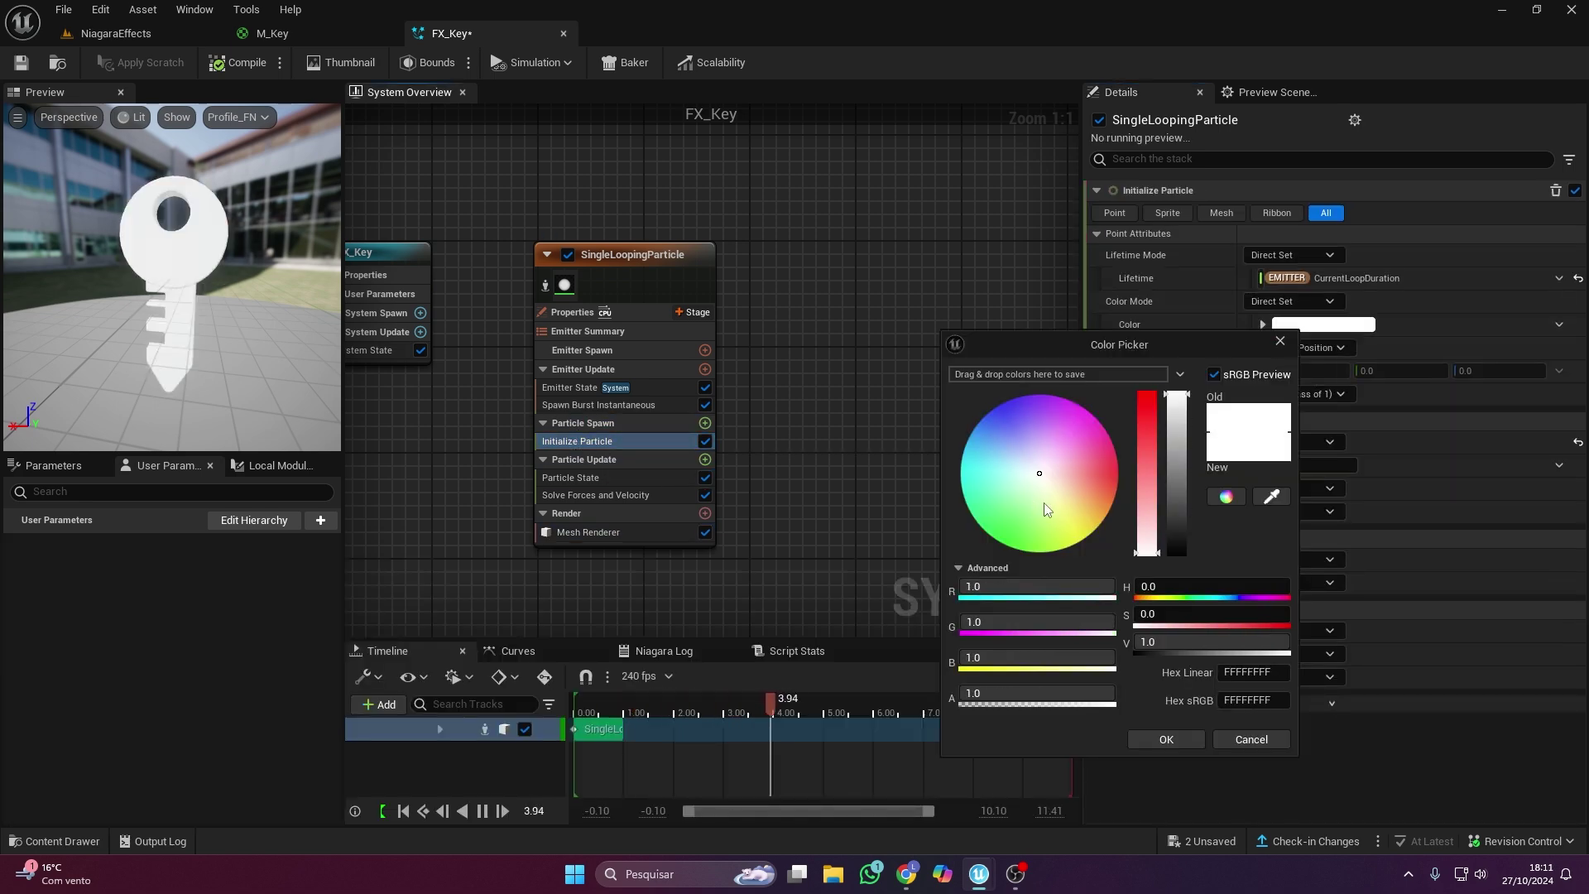
drag(1046, 509, 1121, 532)
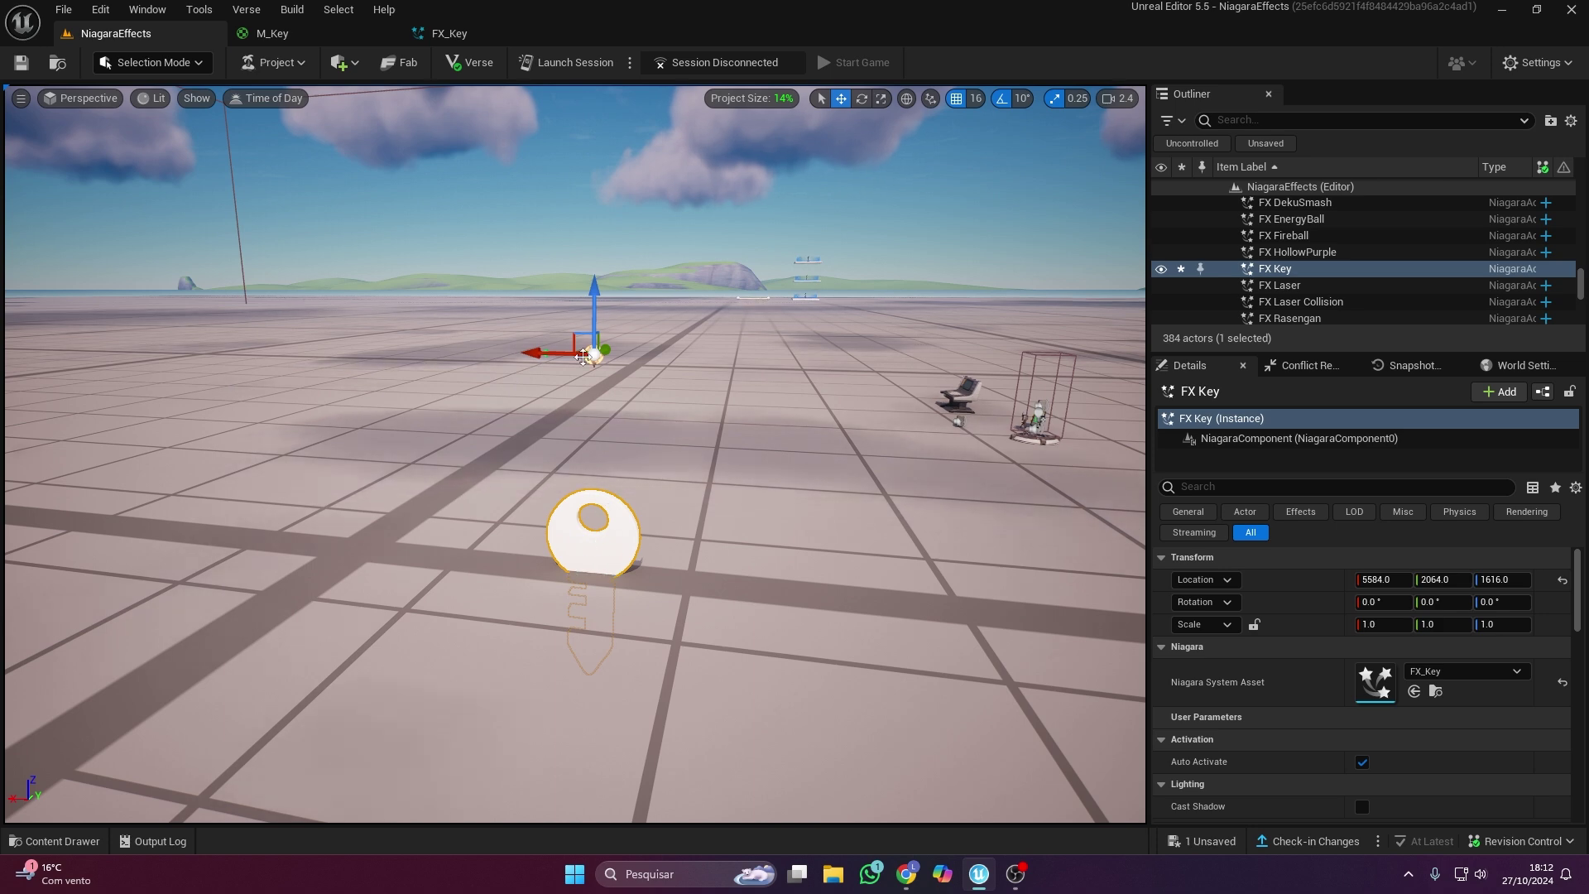
Move the FX Key effect down beside the mannequin, then return to FX_Key's Initialize Particle settings.
click(449, 33)
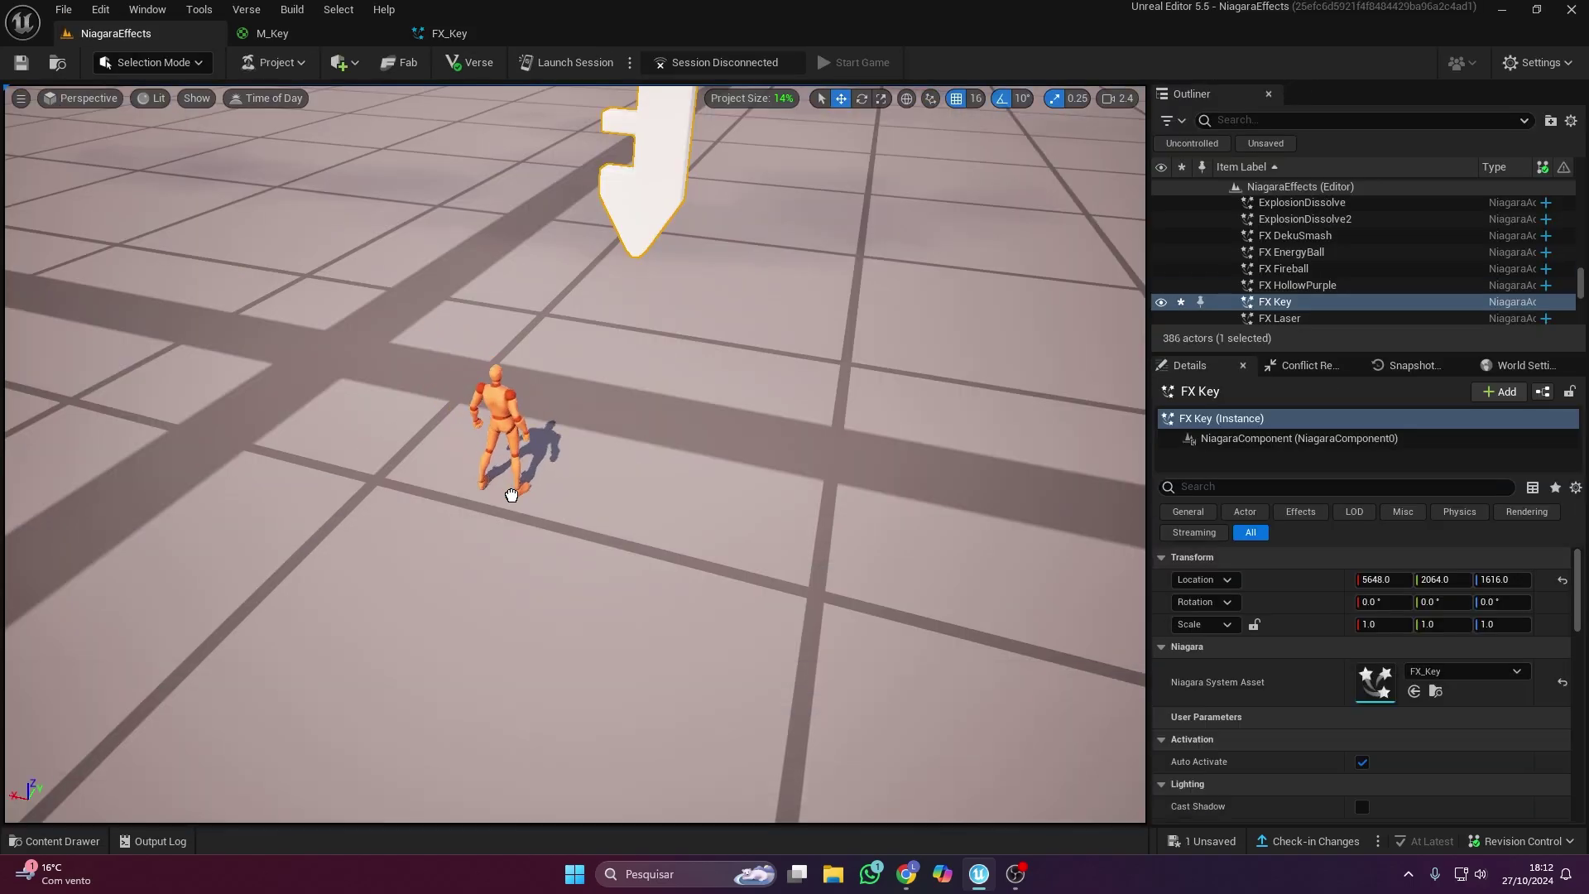
click(516, 520)
click(679, 183)
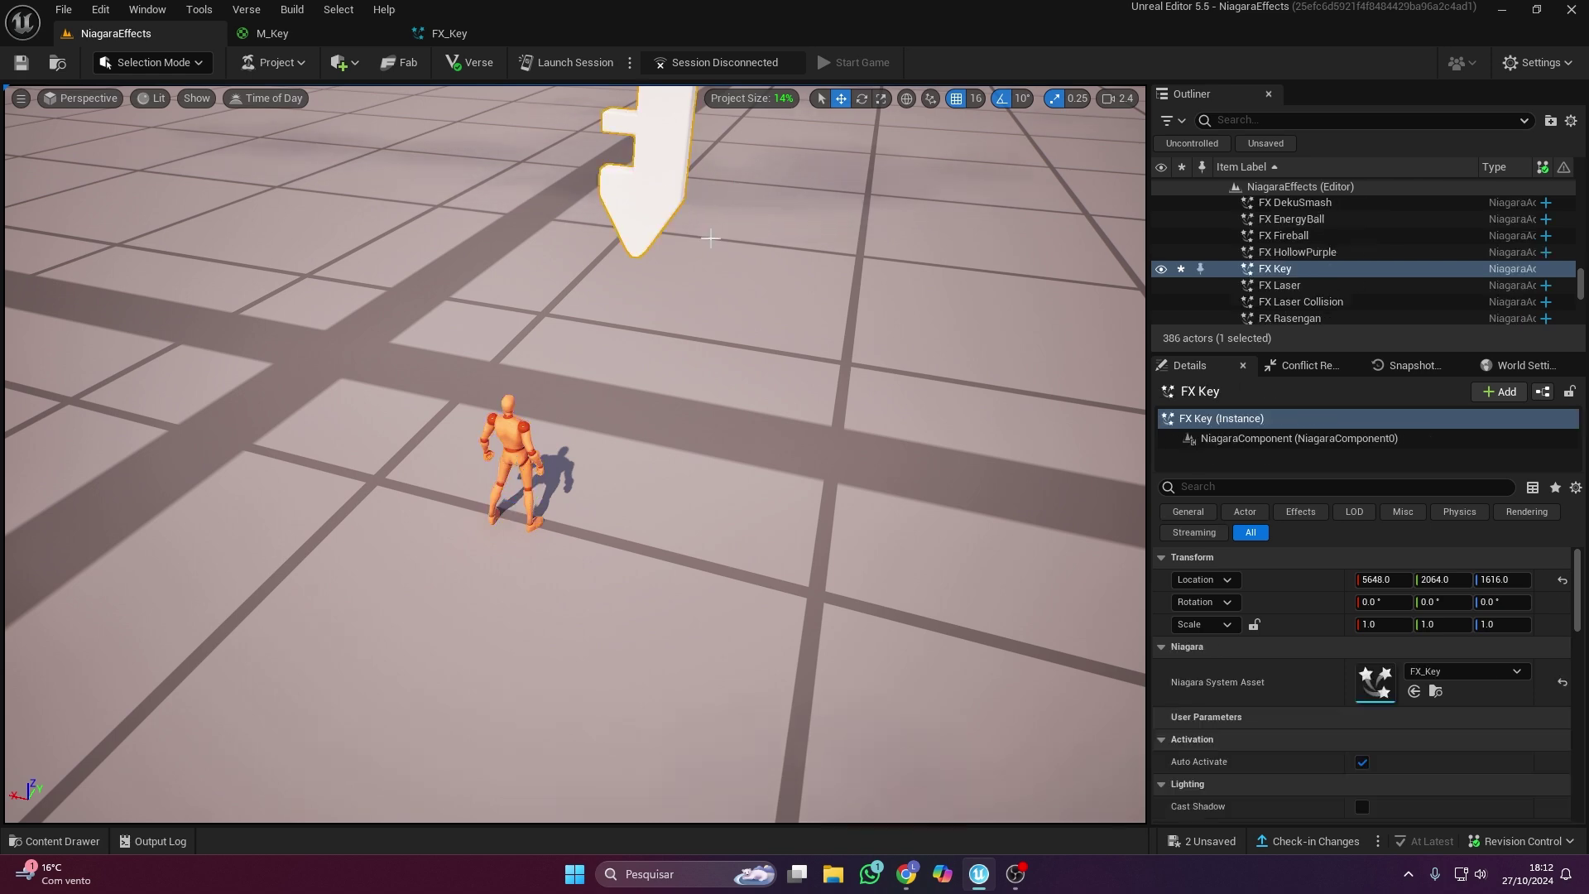
right_drag(711, 237, 707, 166)
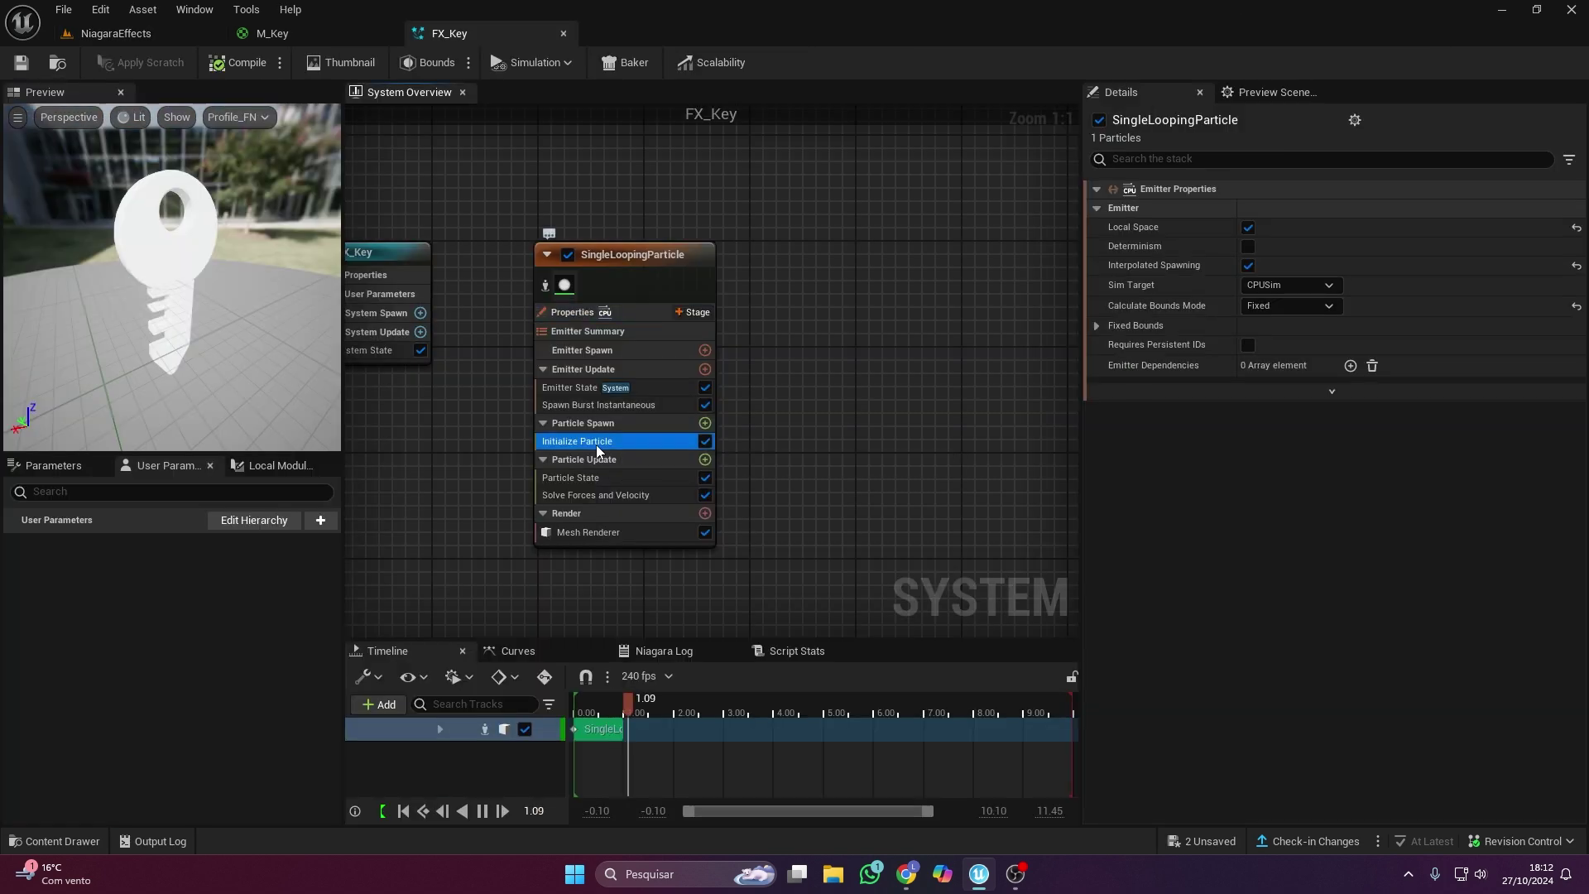
click(595, 444)
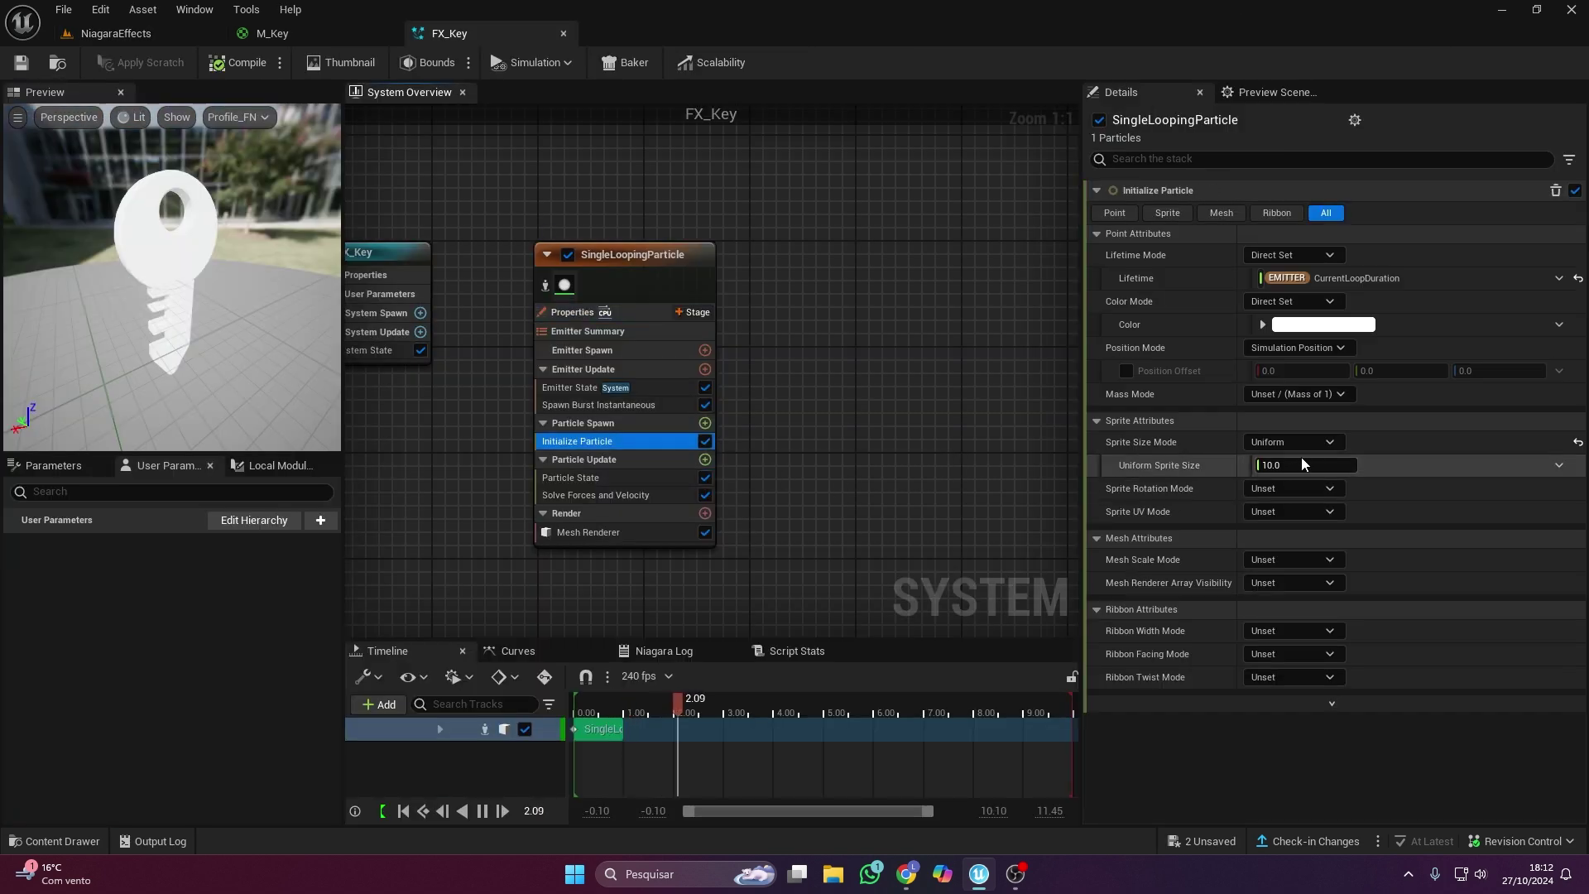
Set Sprite Size Mode to Unset and Mesh Scale Mode to Uniform, then search Particle Update modules for 'scal'.
click(1577, 443)
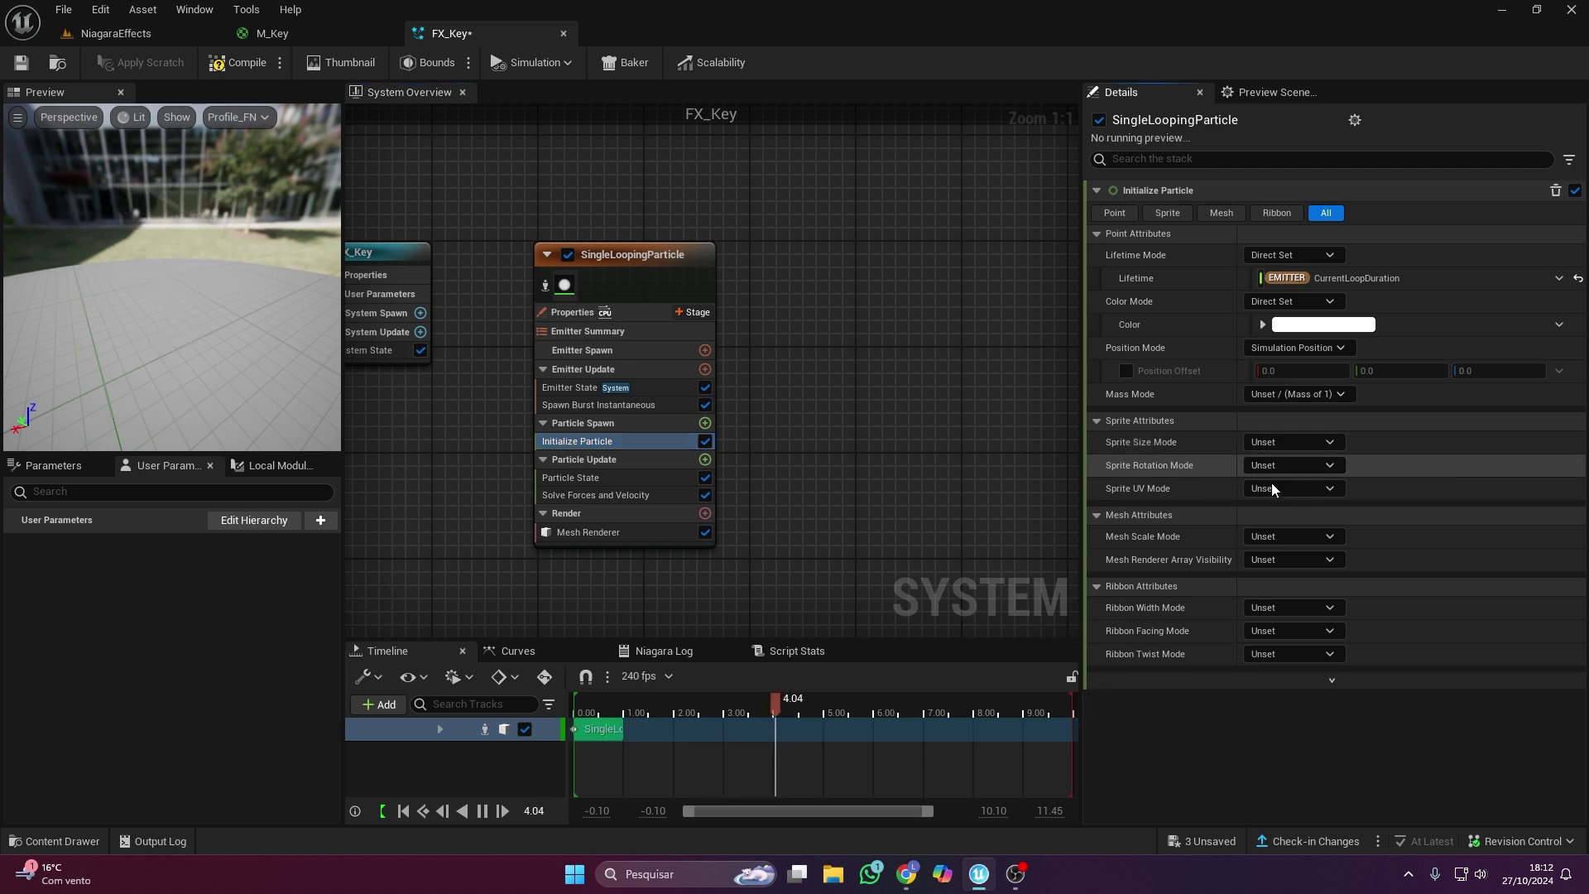
click(1274, 579)
click(1290, 560)
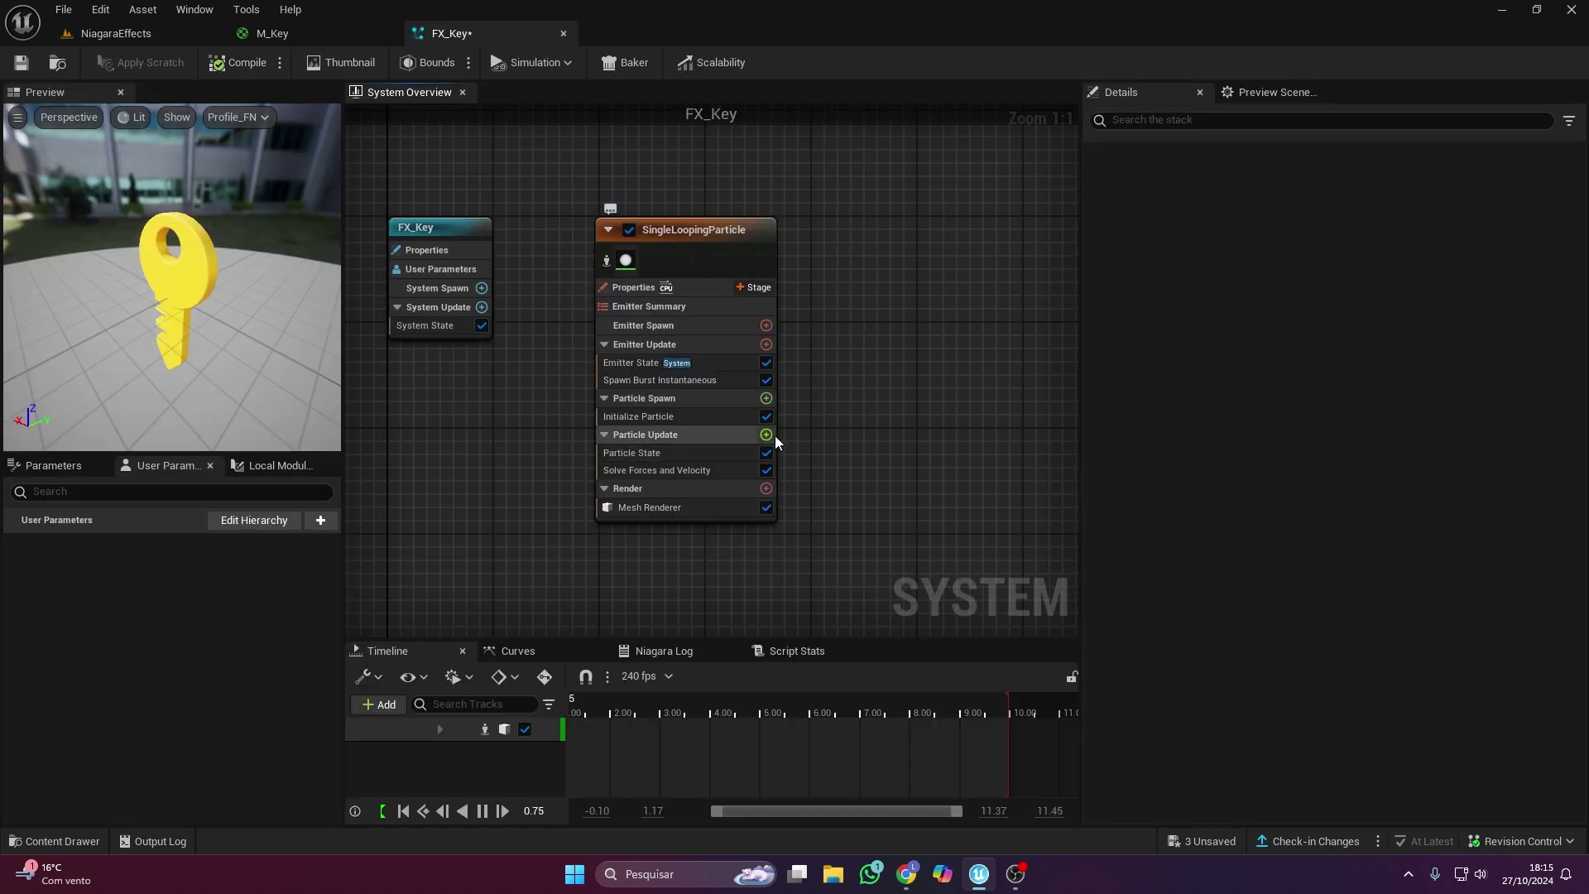
click(766, 435)
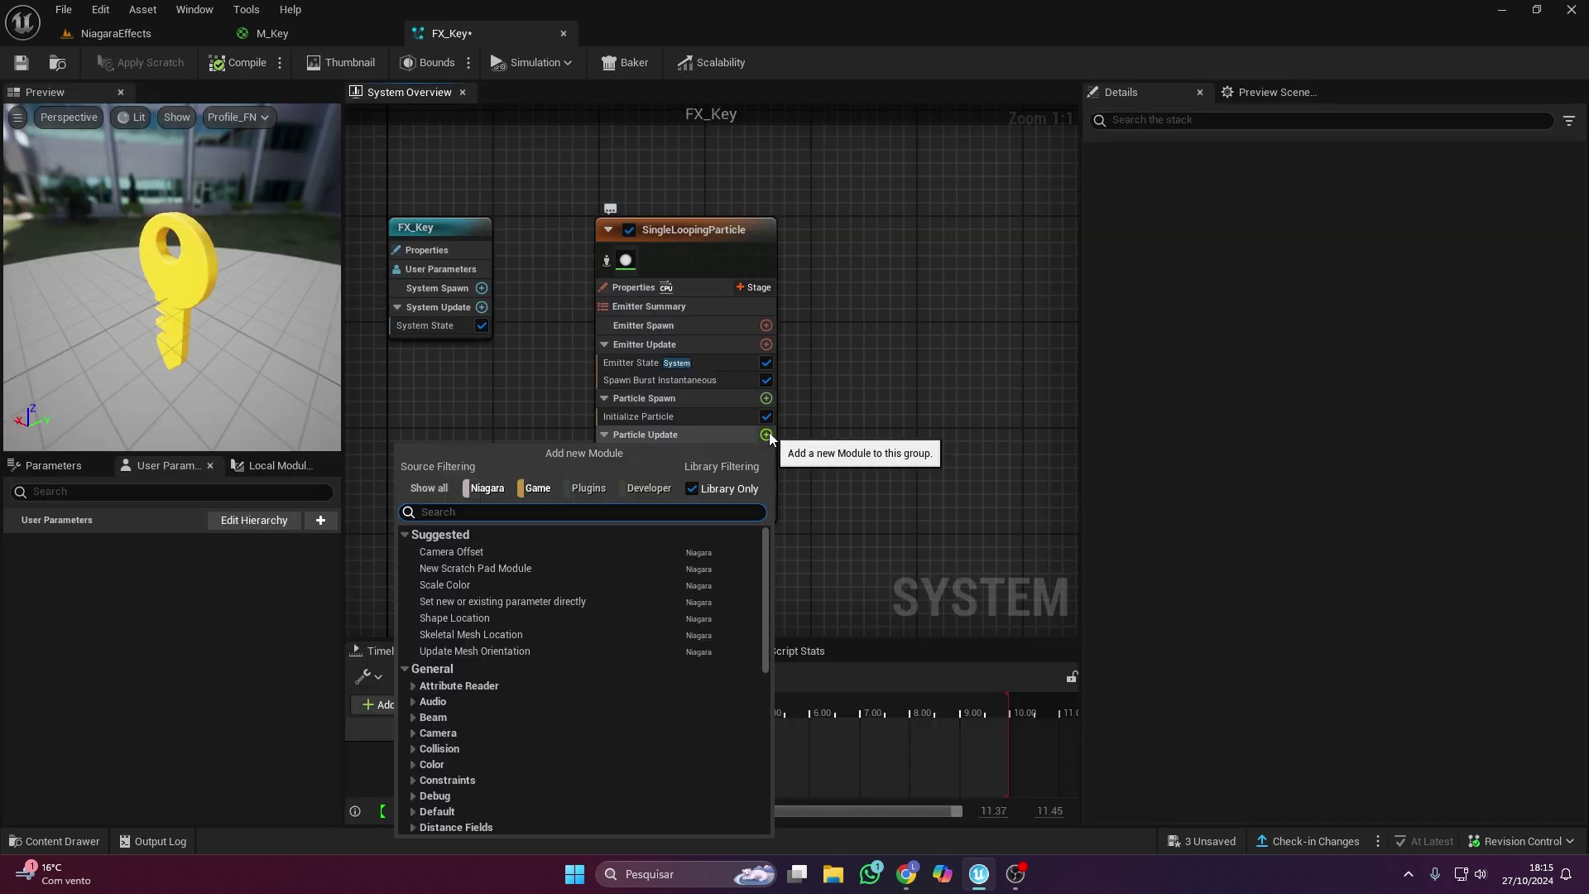
text(sca)
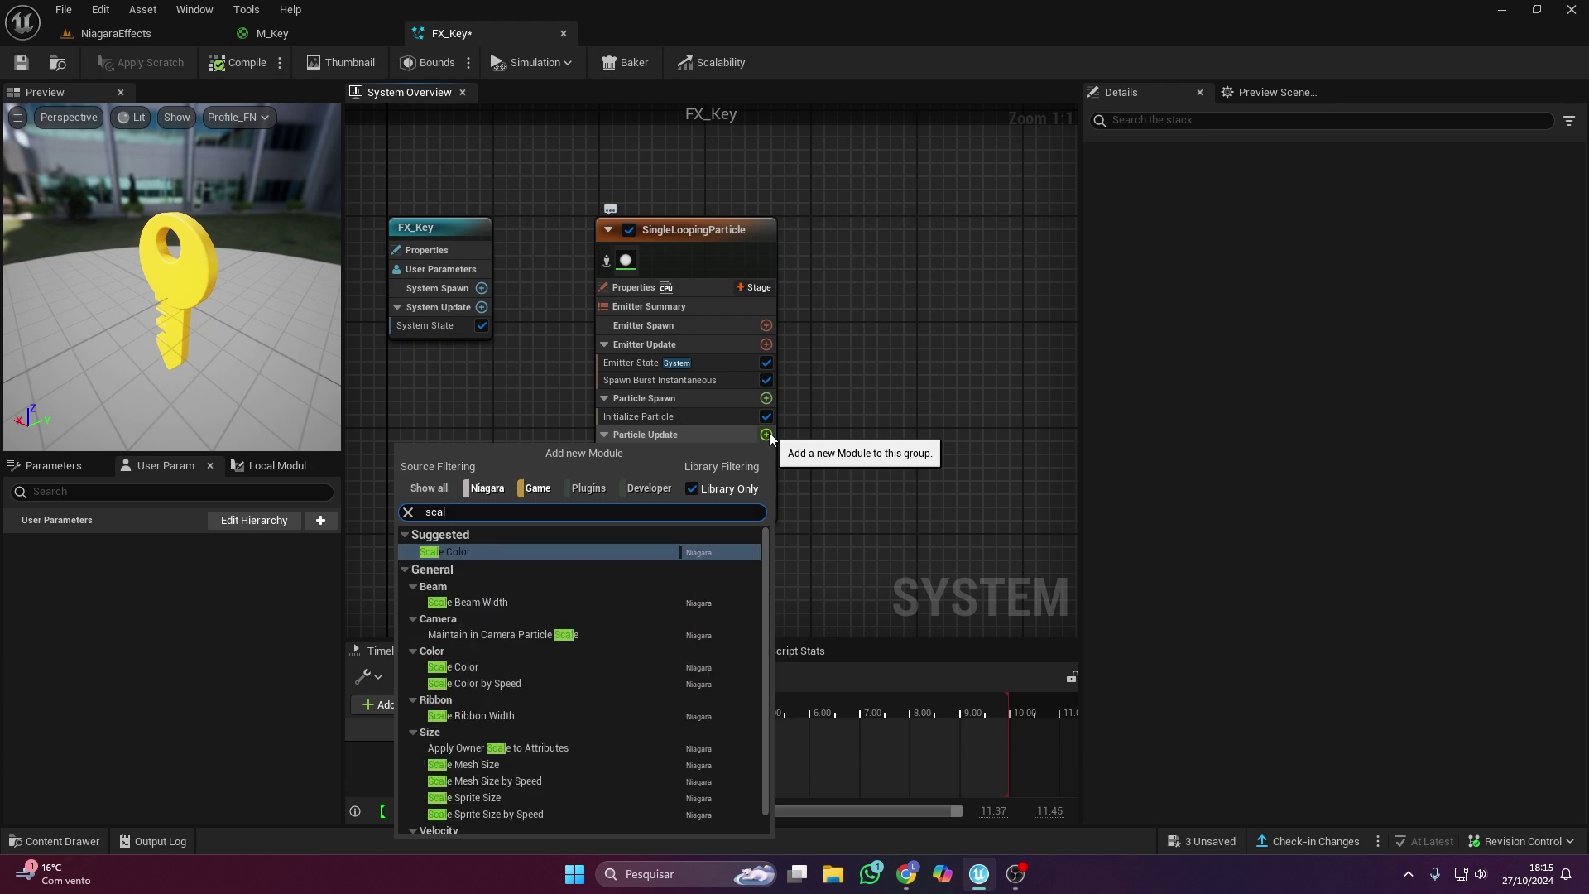
text(l)
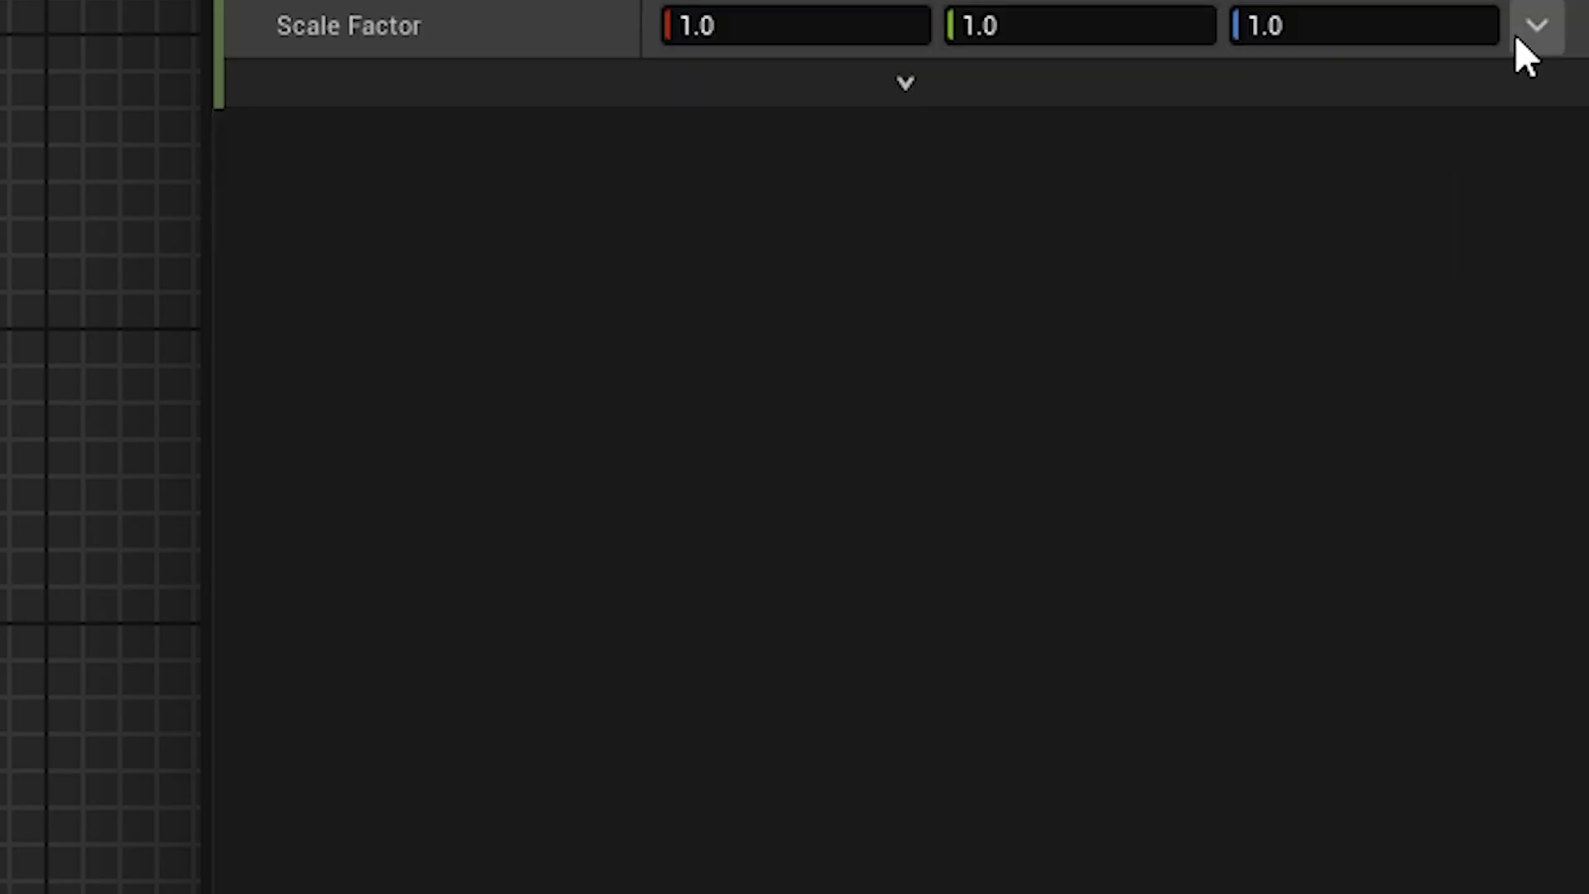
Drive Scale Mesh Size's Scale Factor from a float curve, setting the last curve key to 0.7.
click(1529, 29)
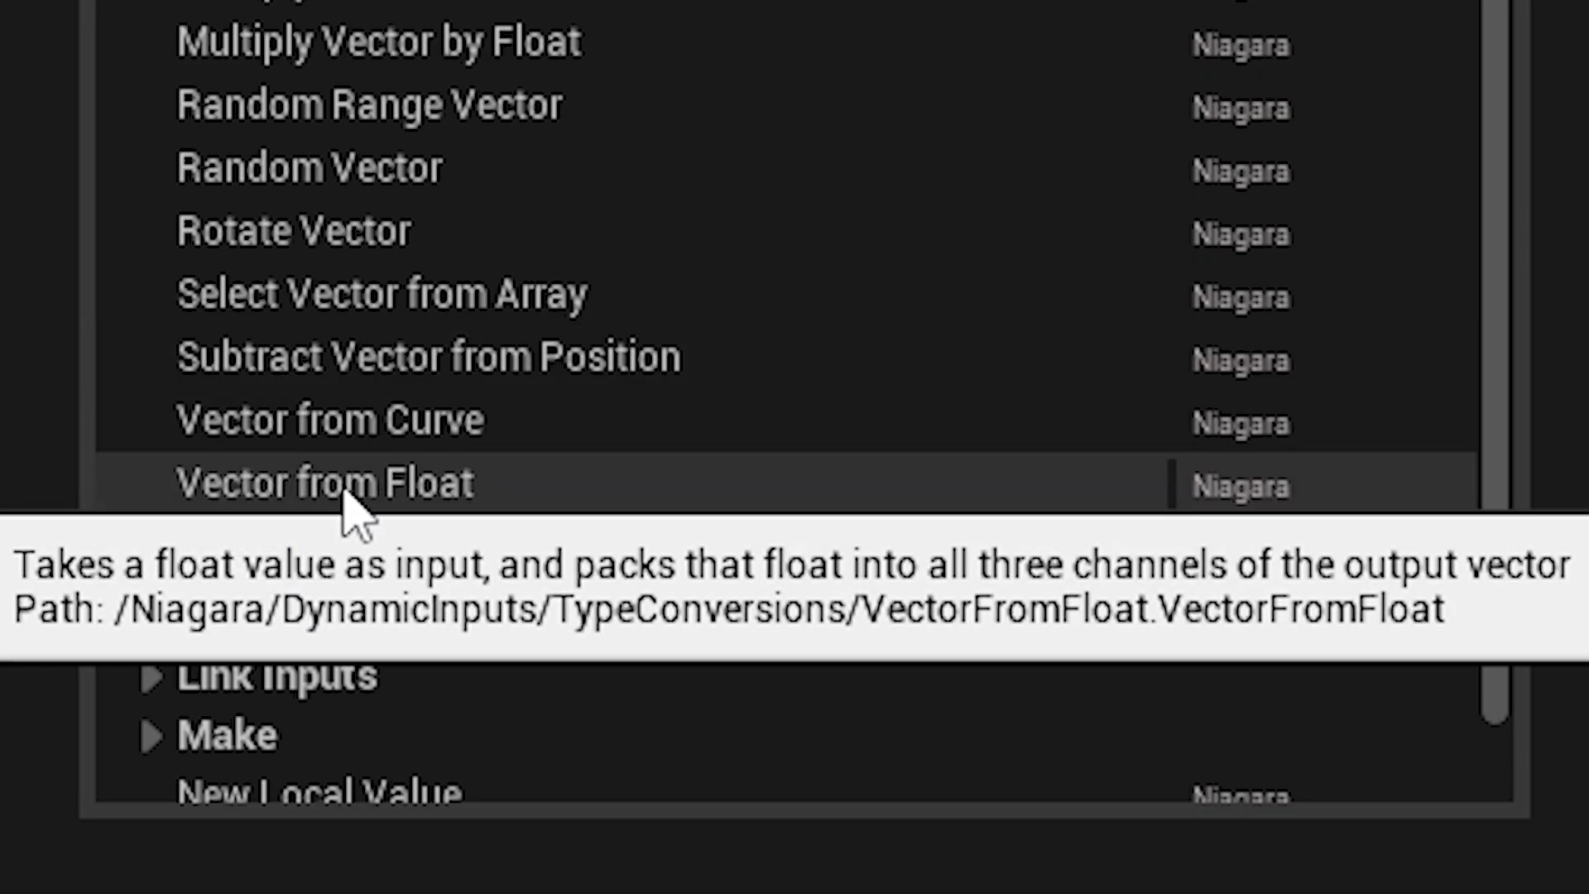
click(700, 876)
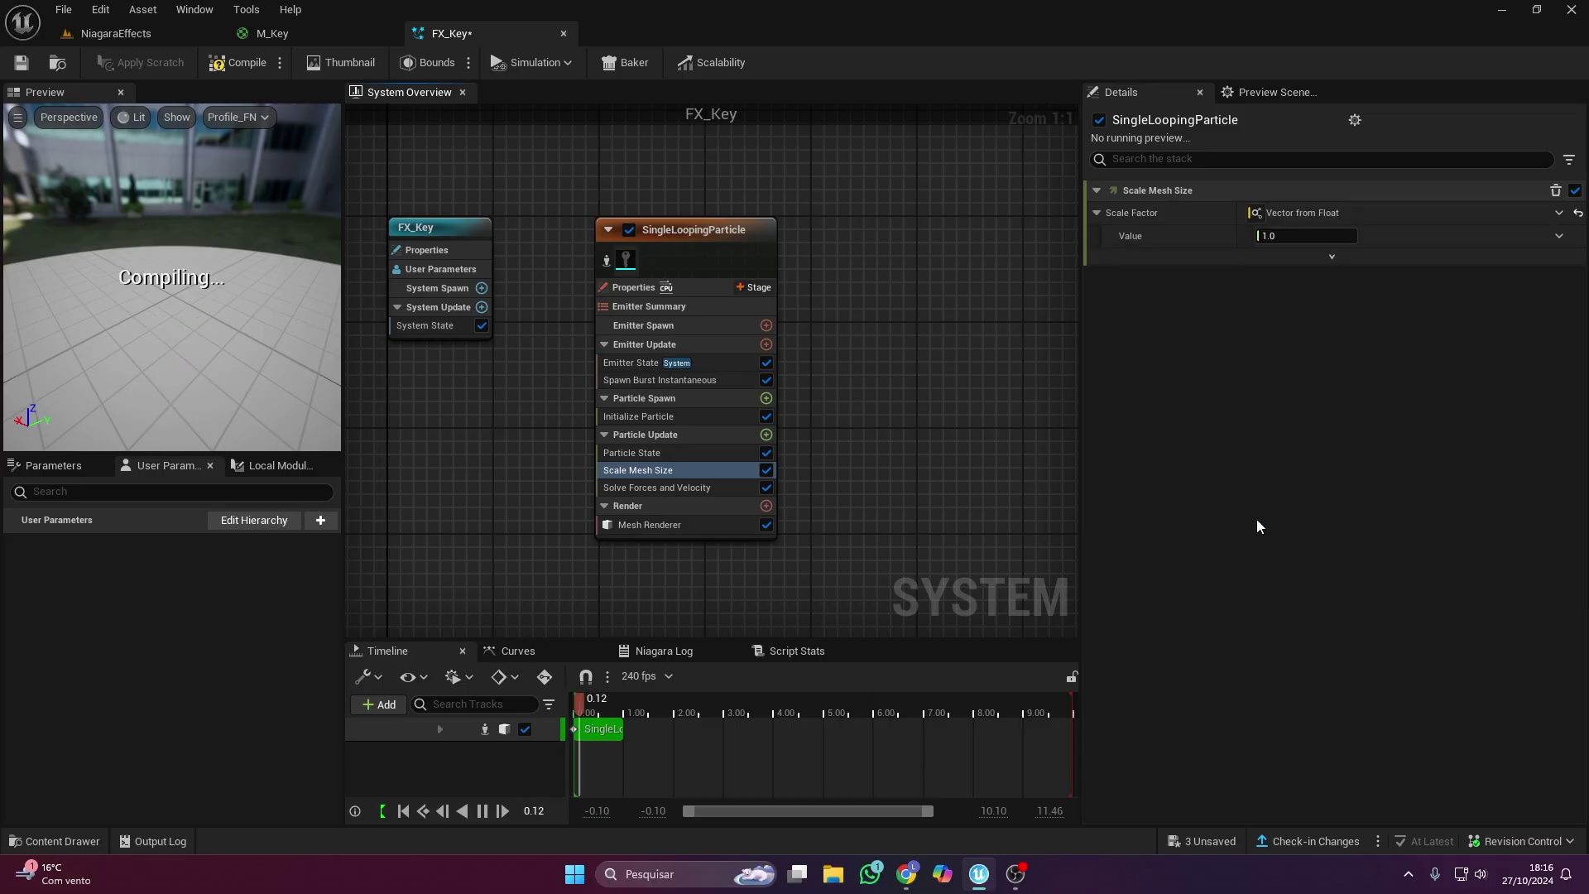
click(1557, 237)
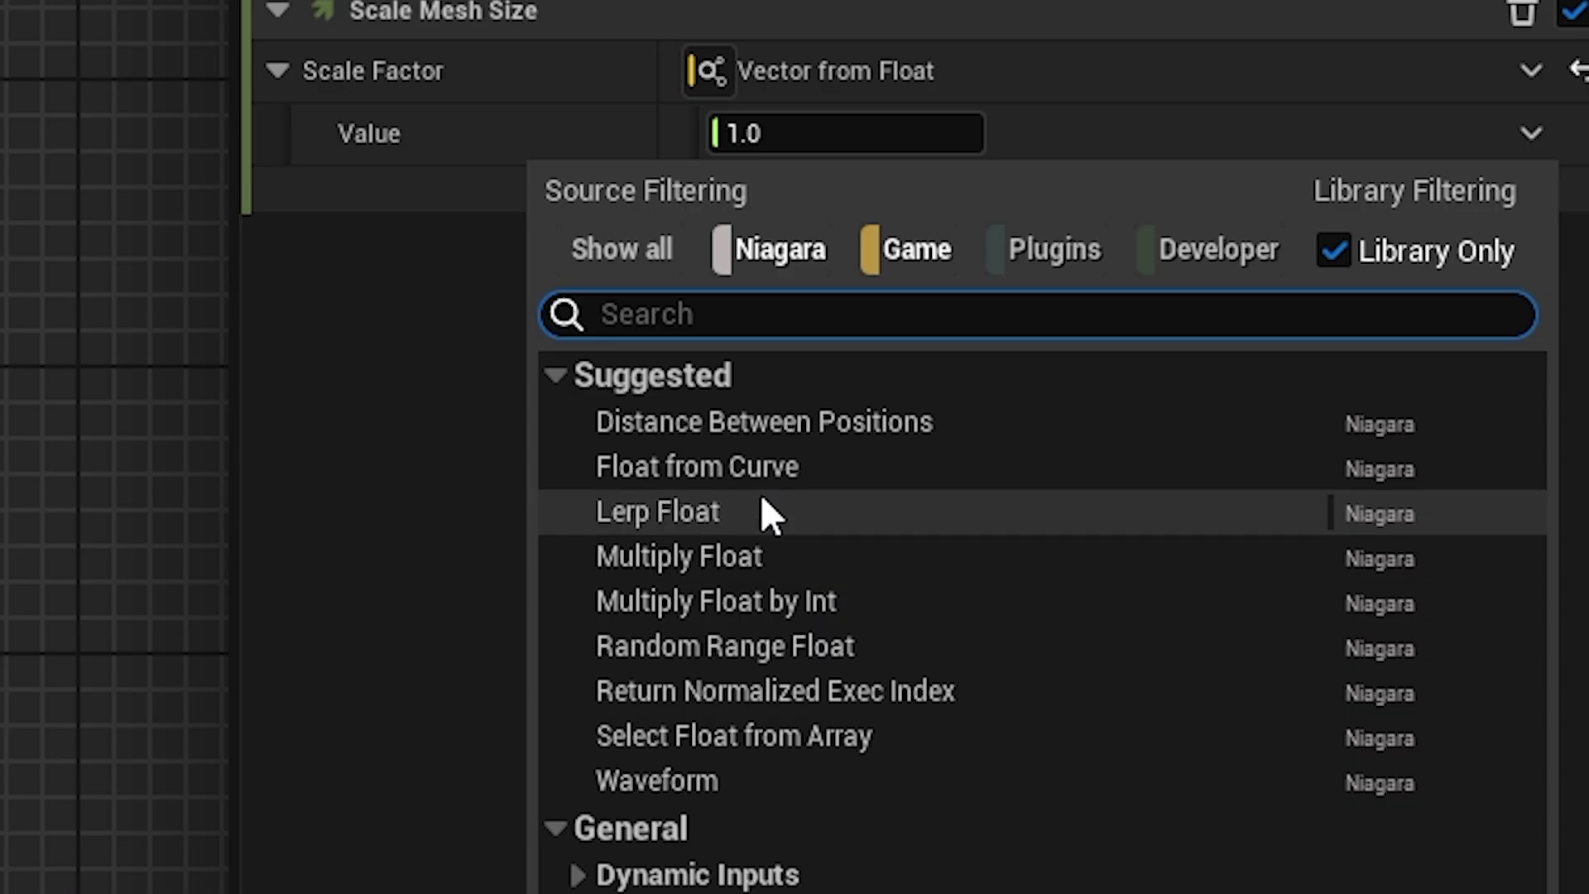
click(1259, 361)
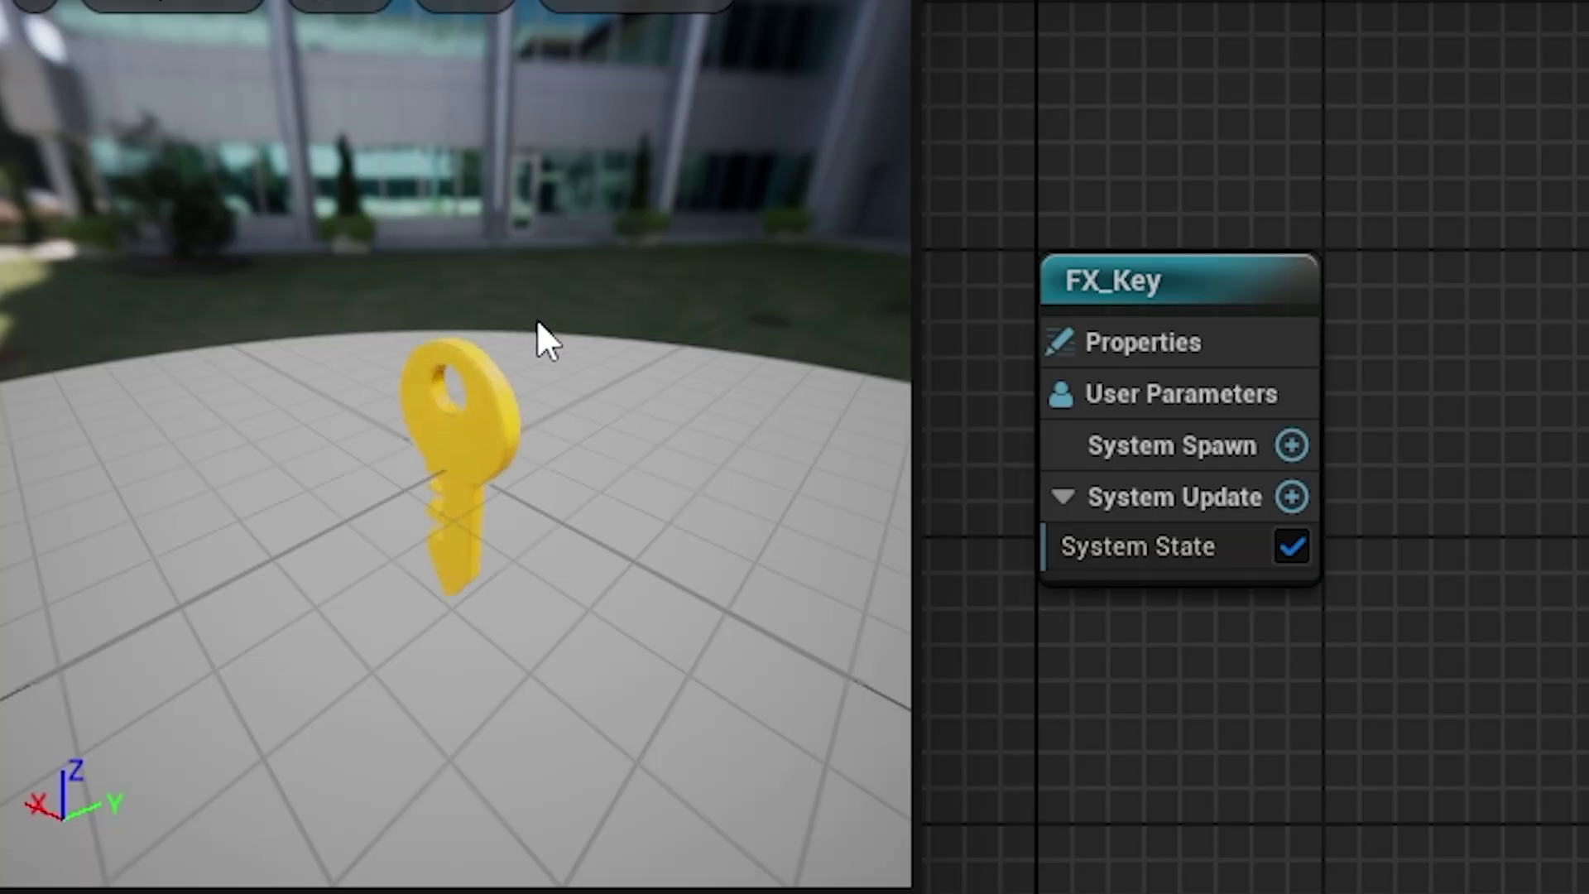
drag(536, 319, 519, 330)
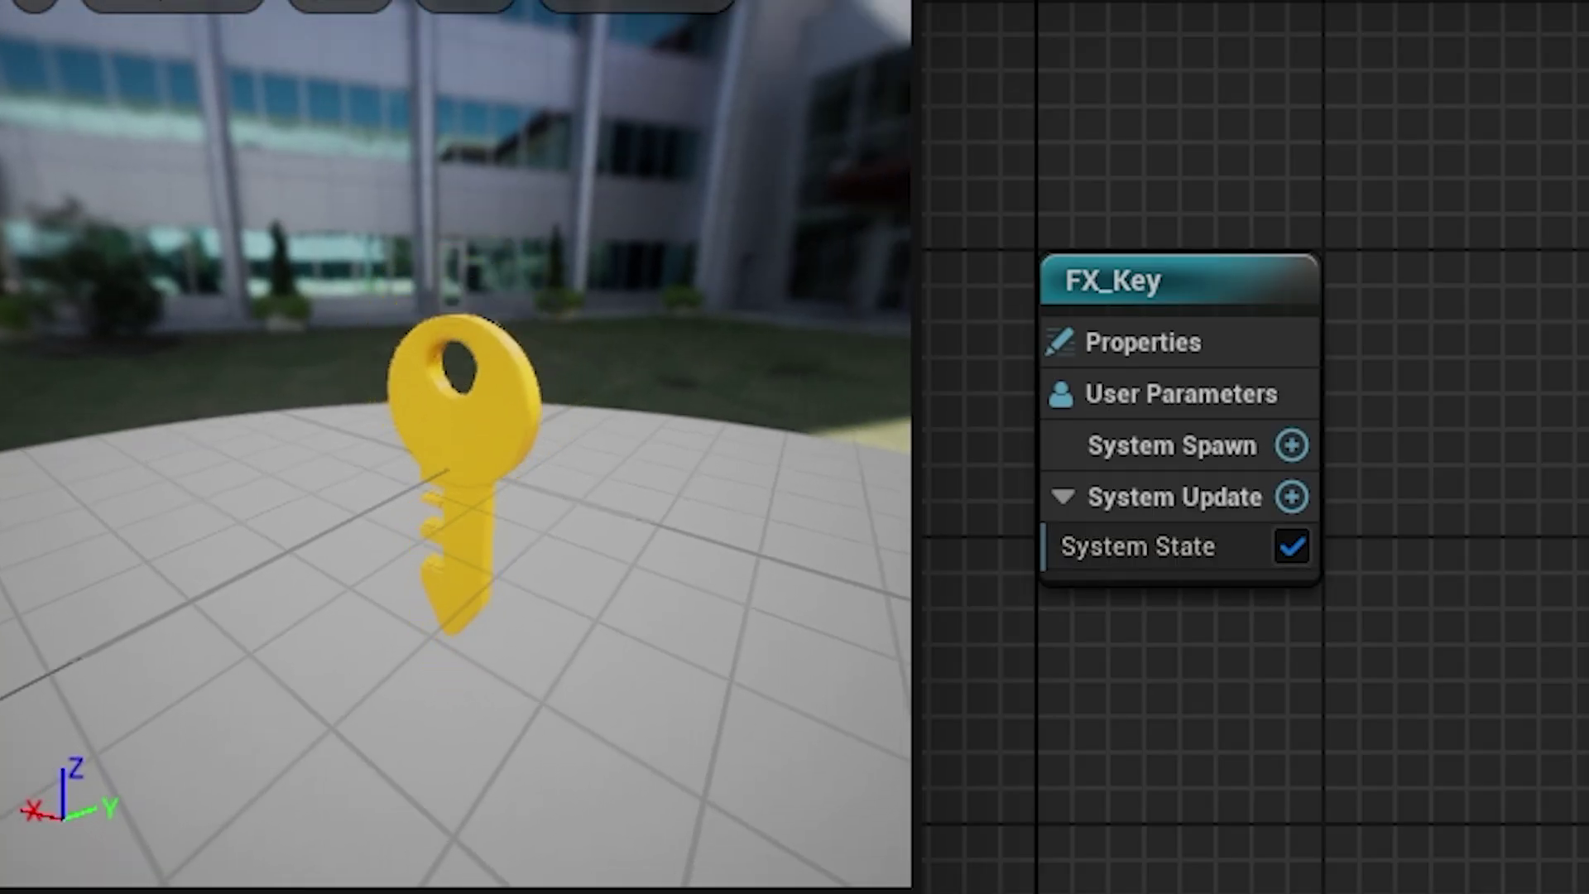
text(.7)
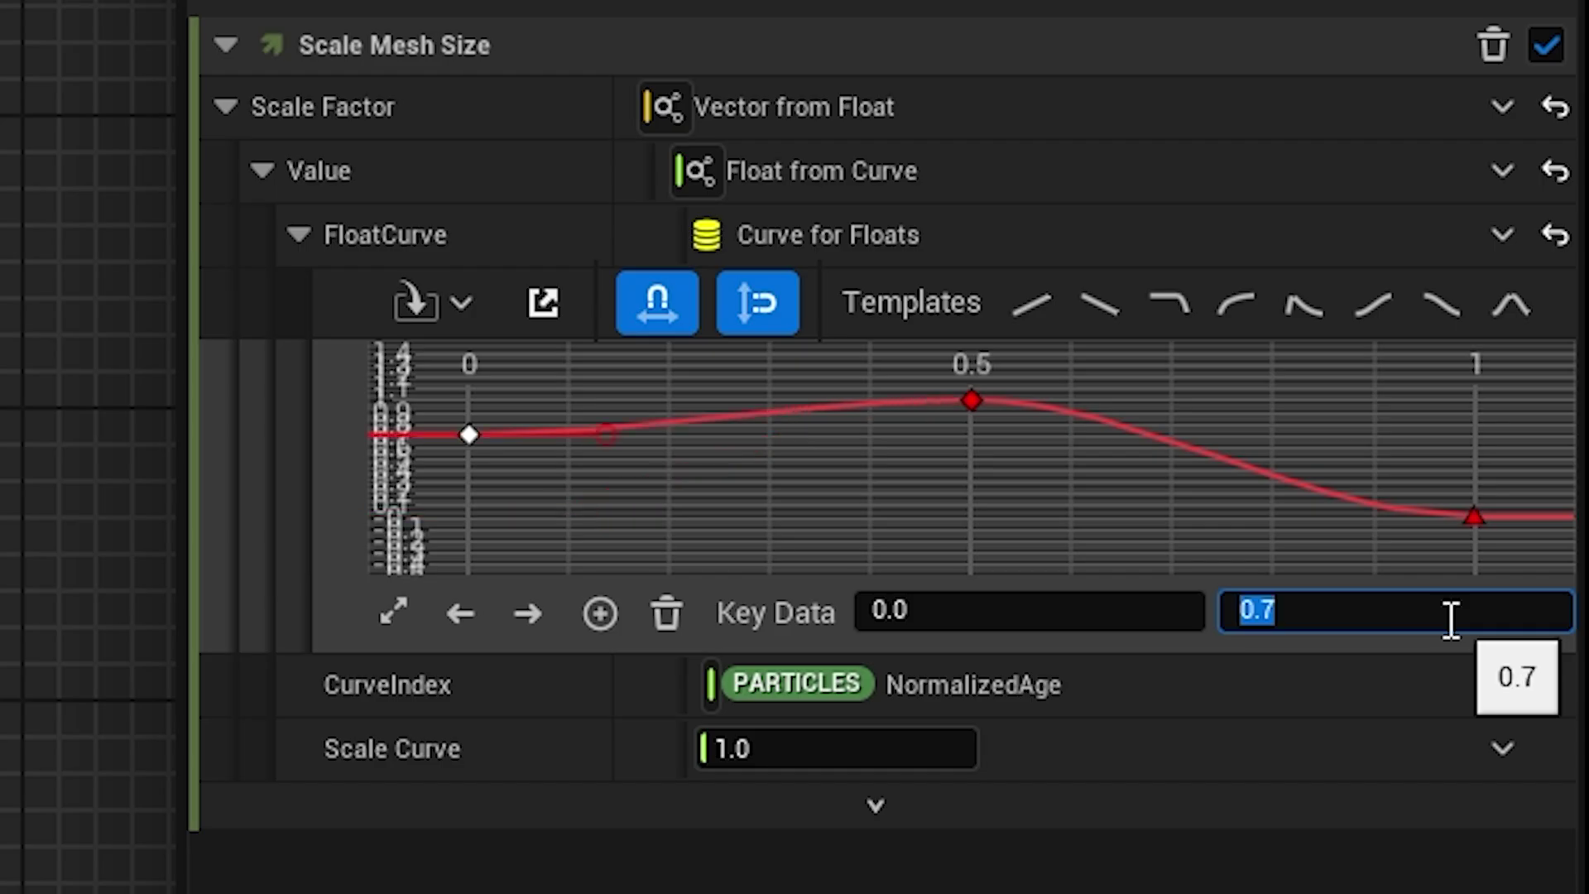
click(1474, 516)
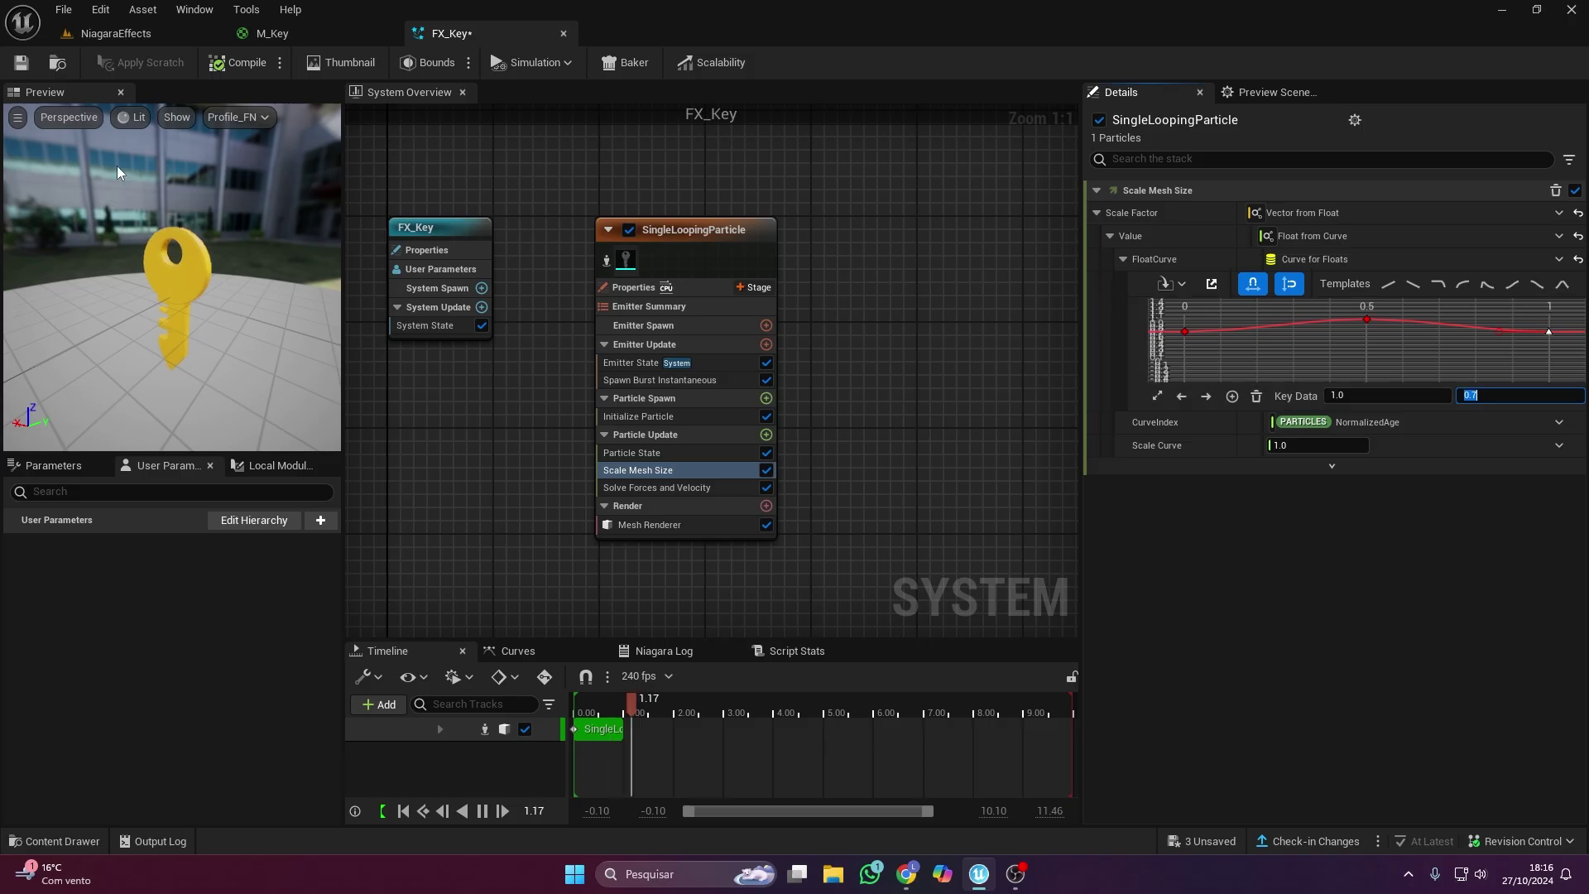
drag(155, 285, 185, 283)
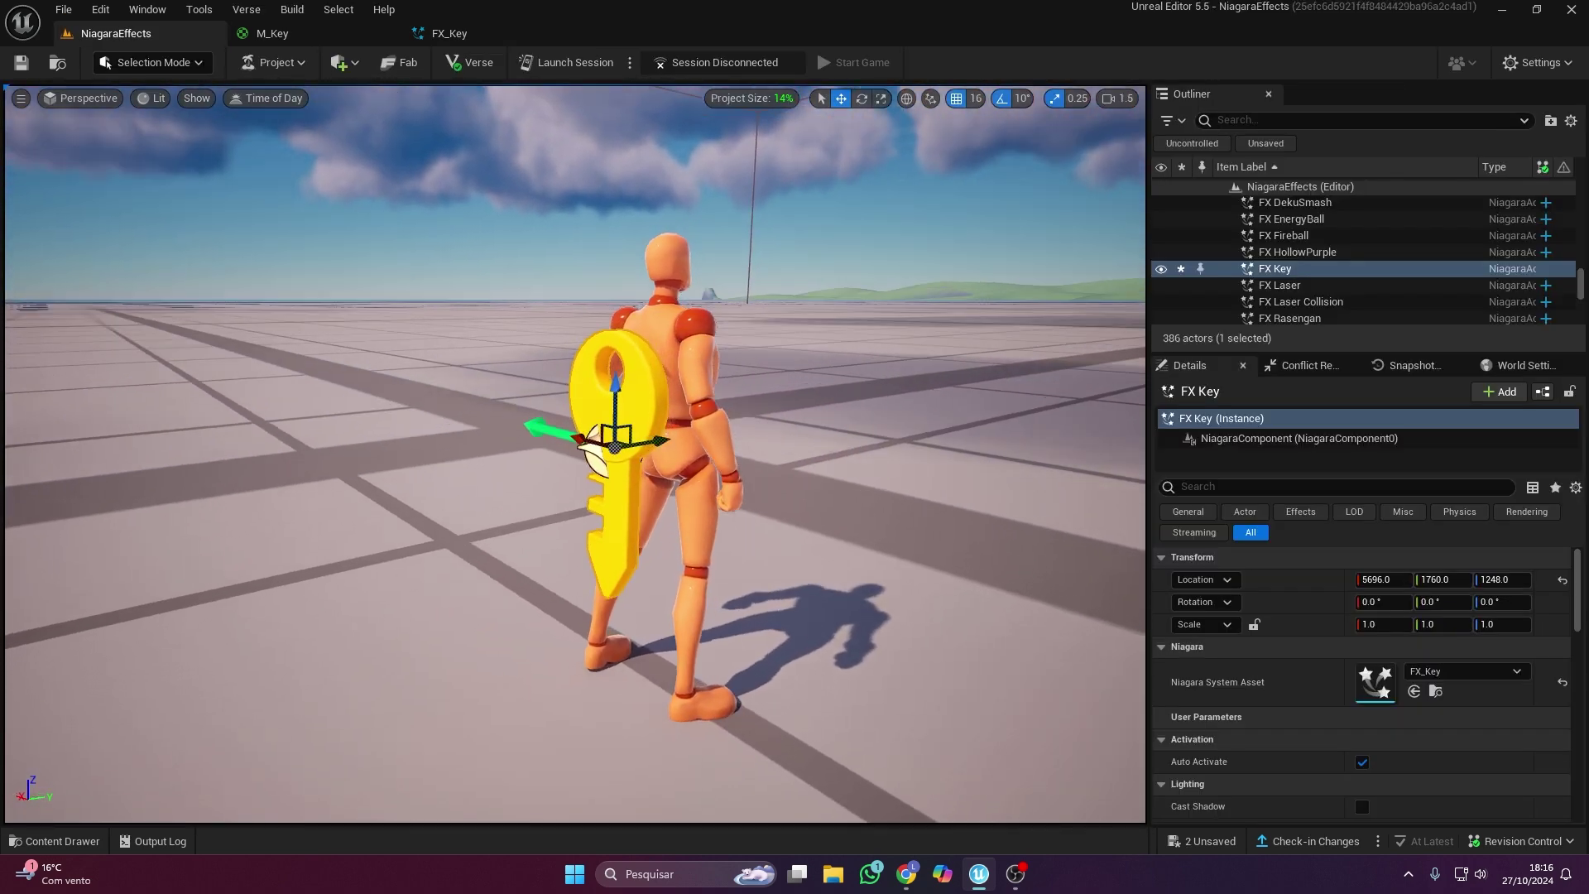
Place a VFX Powerup device in the level and frame the second powerup in view.
mouse_move(575, 454)
alt+mouse_down()
mouse_move(430, 475)
mouse_move(587, 460)
alt+mouse_up()
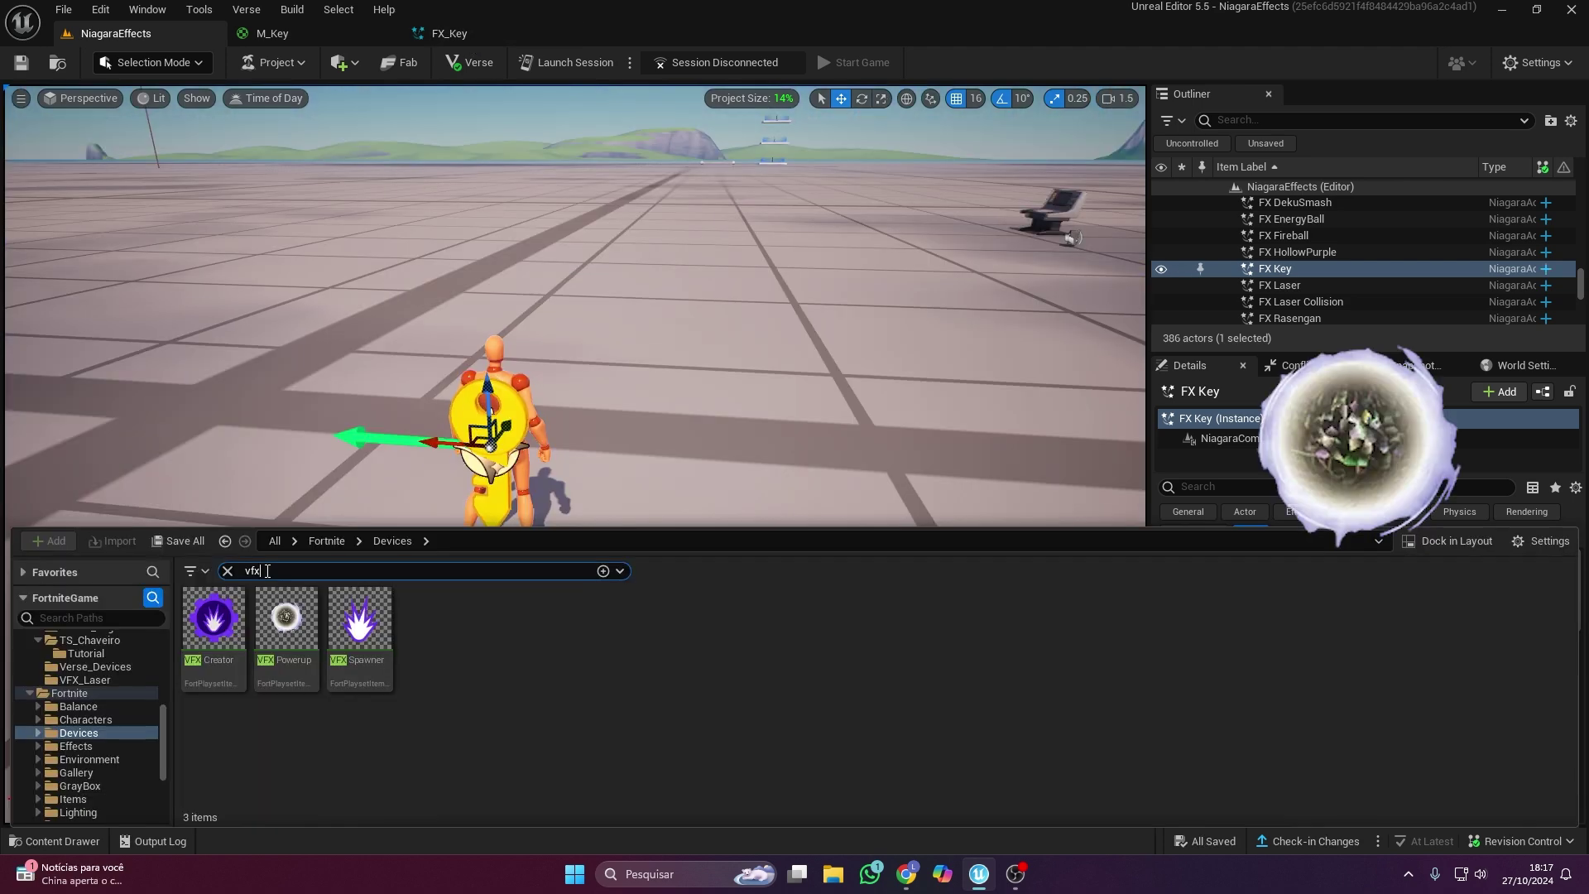
drag(370, 631, 780, 438)
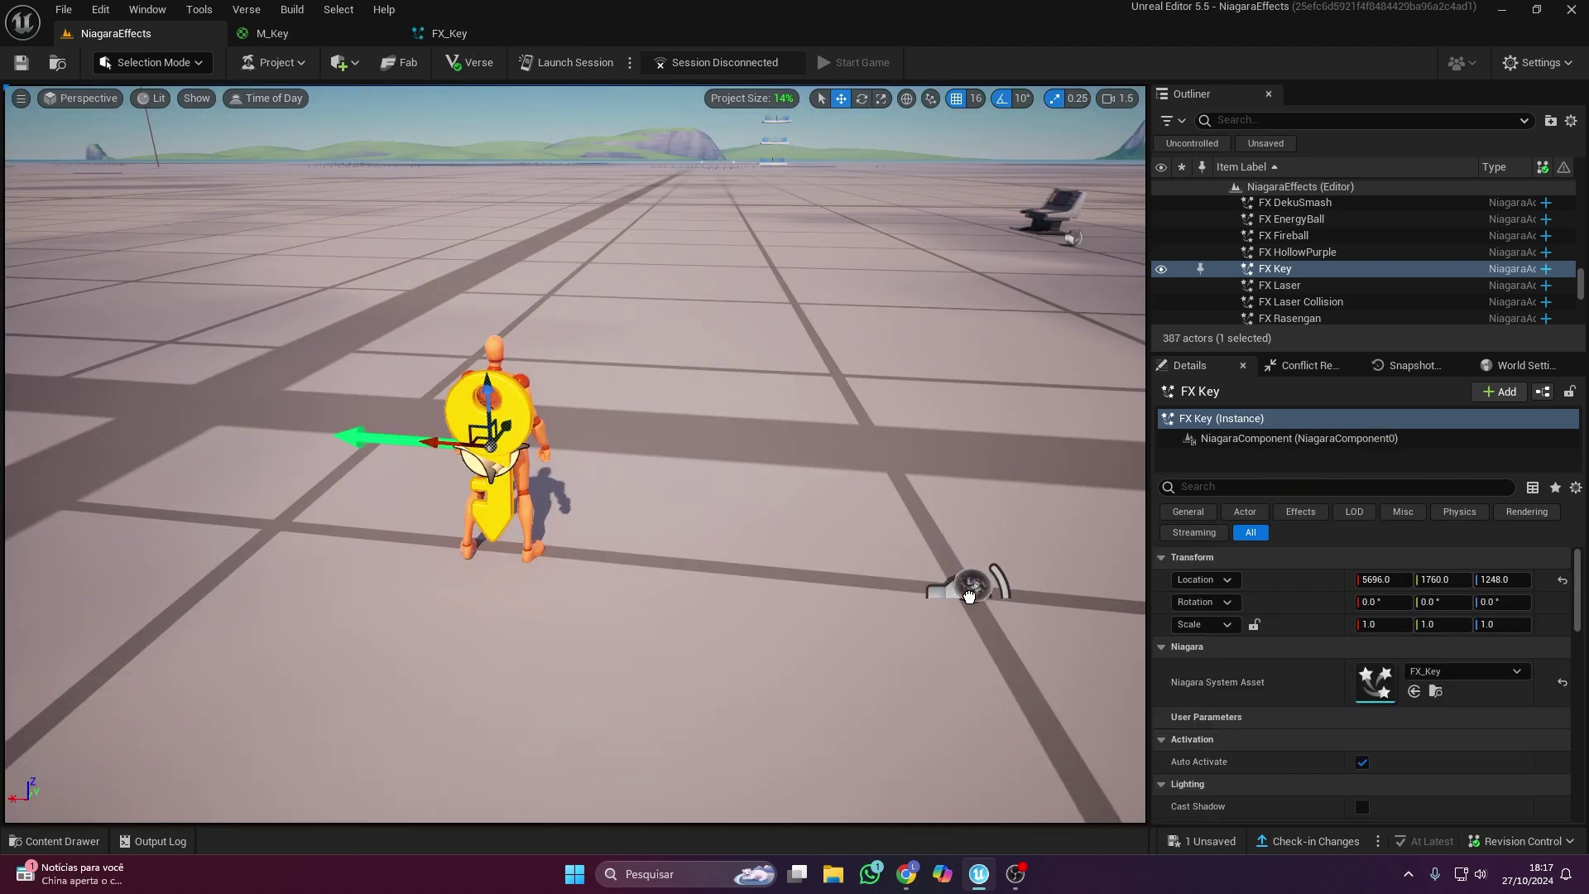
click(968, 594)
key(f)
Give VFX Powerup2 a 30-second duration and the FX_Key custom effect on the Center socket.
click(1403, 692)
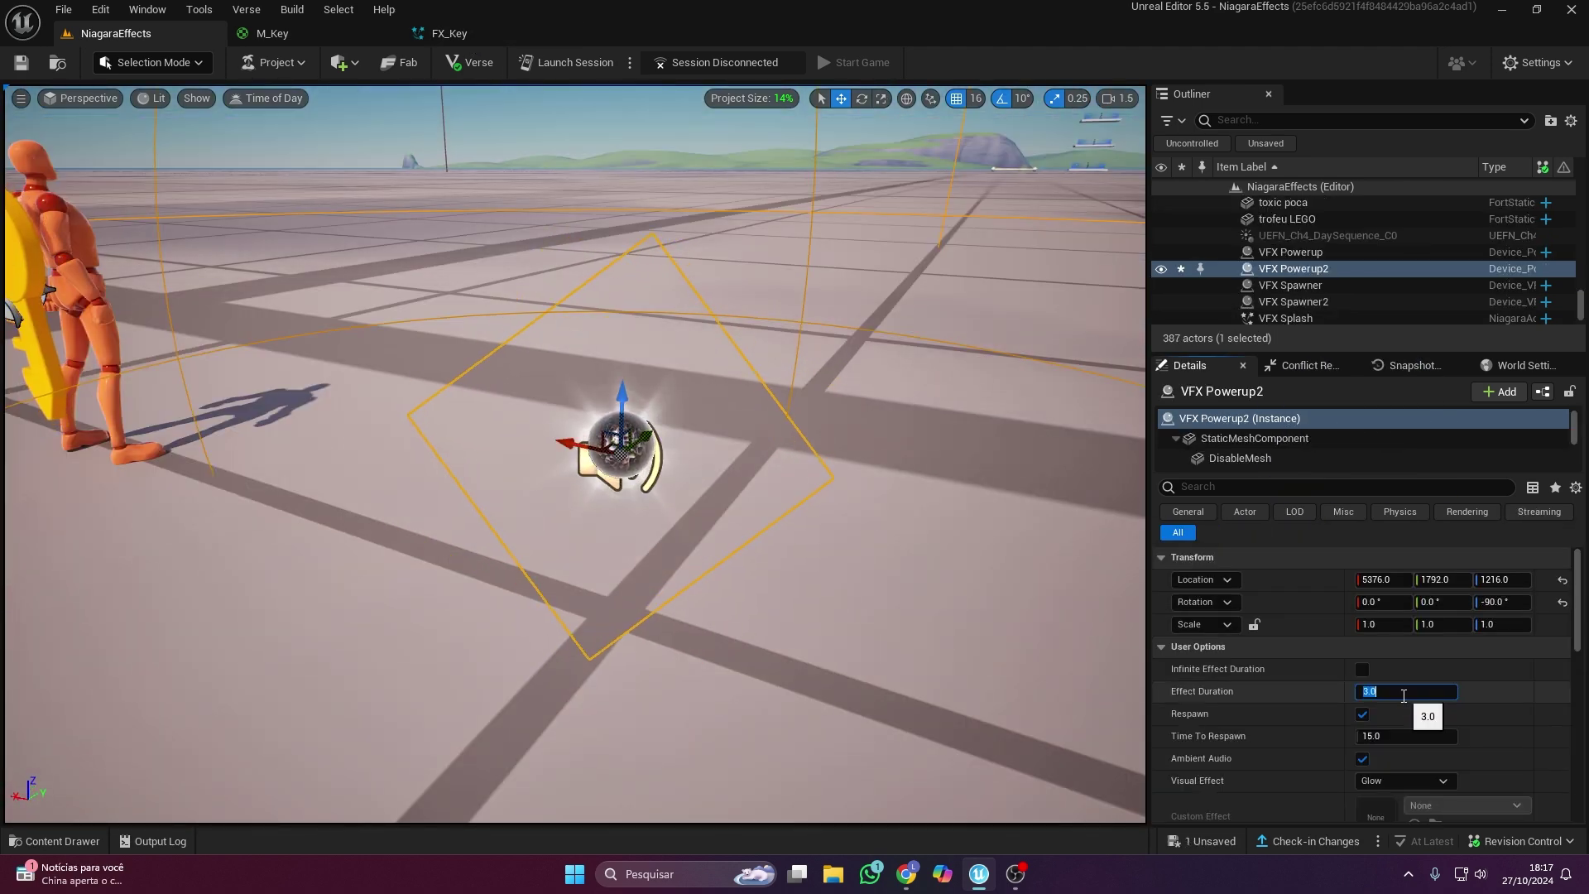
text(30)
scroll(1403, 695, down, 2)
click(1404, 638)
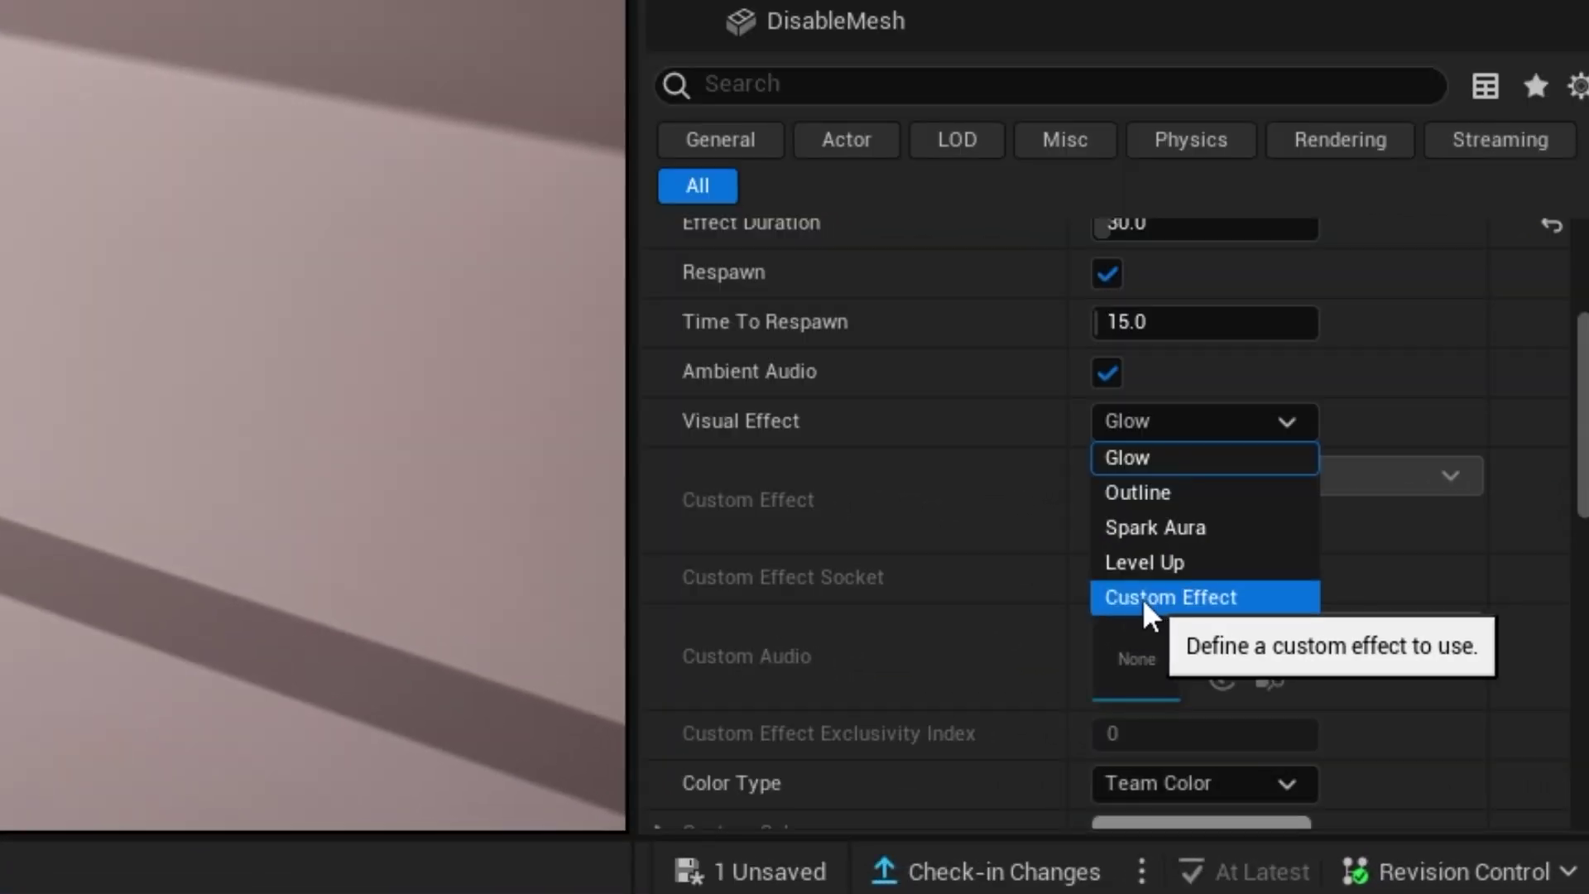
click(1164, 597)
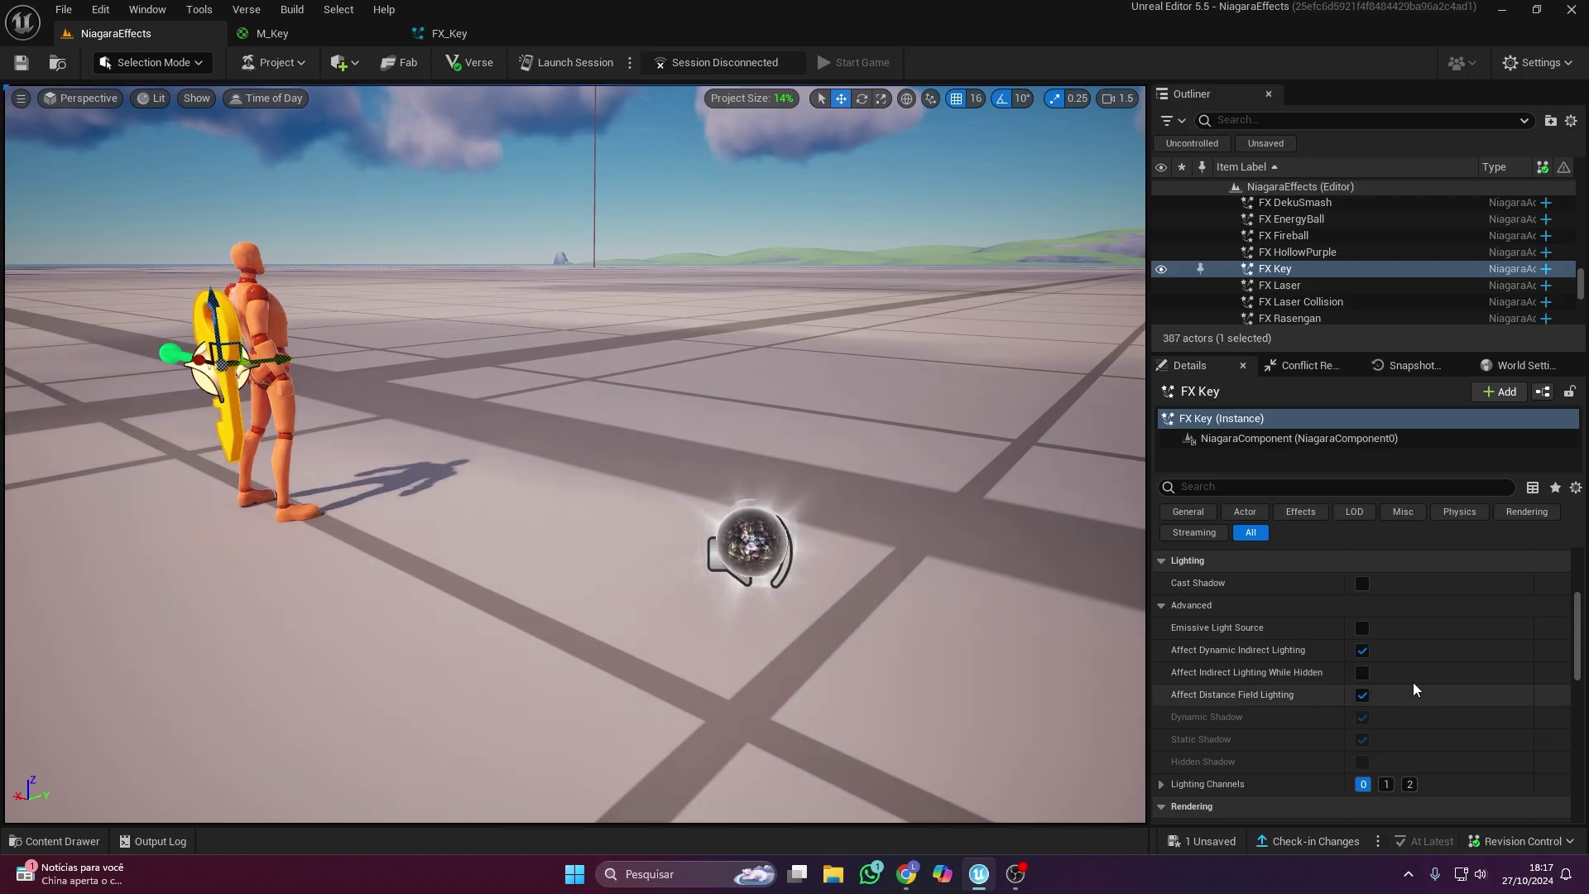
scroll(1407, 695, up, 4)
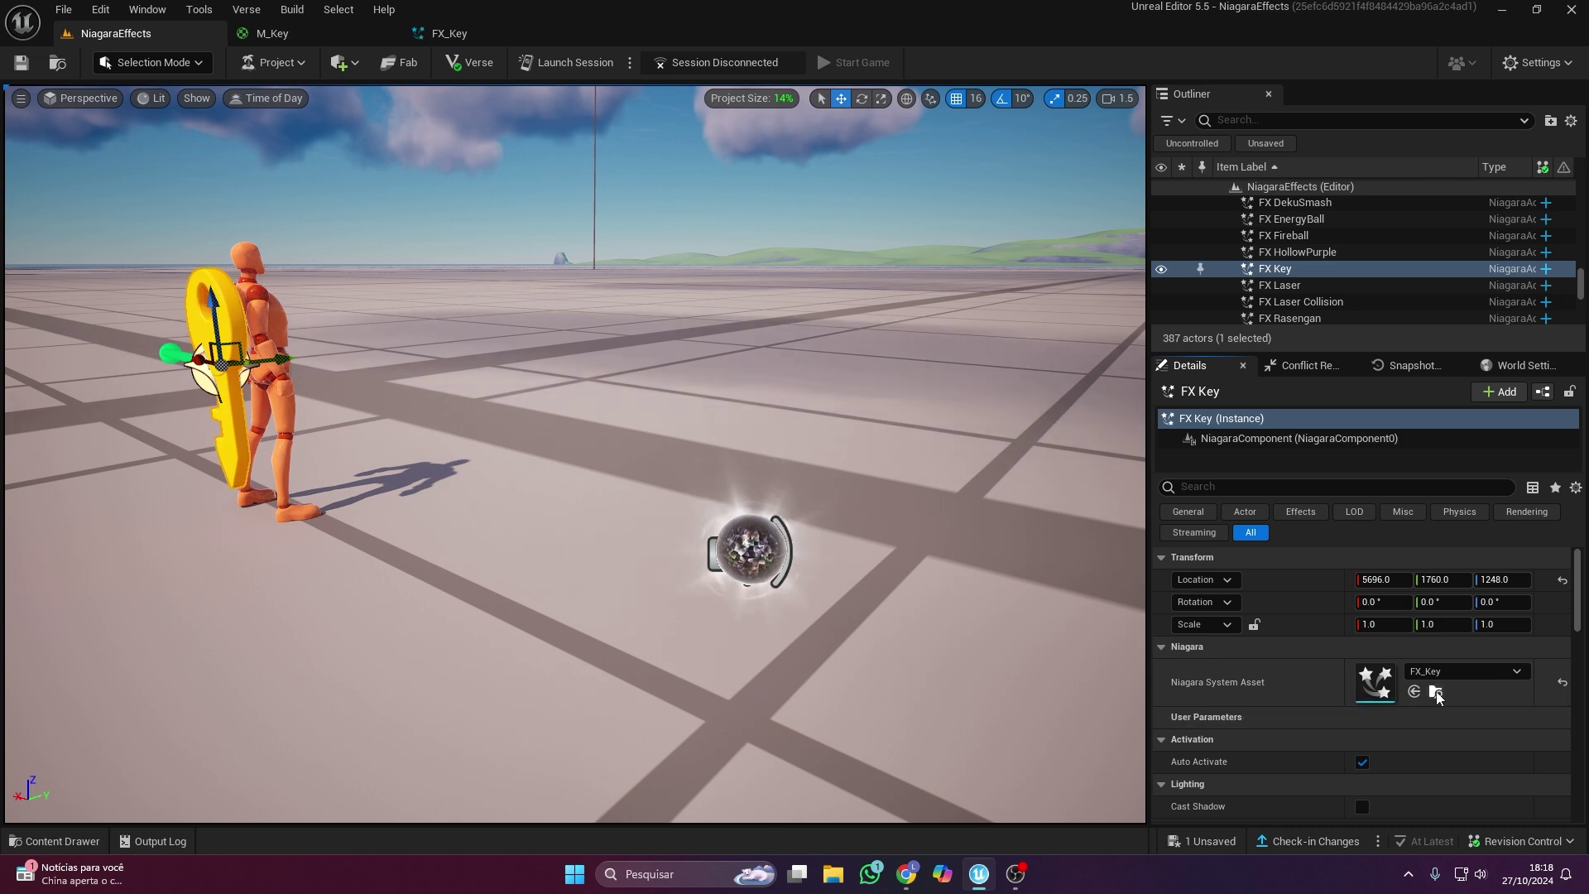
click(1435, 684)
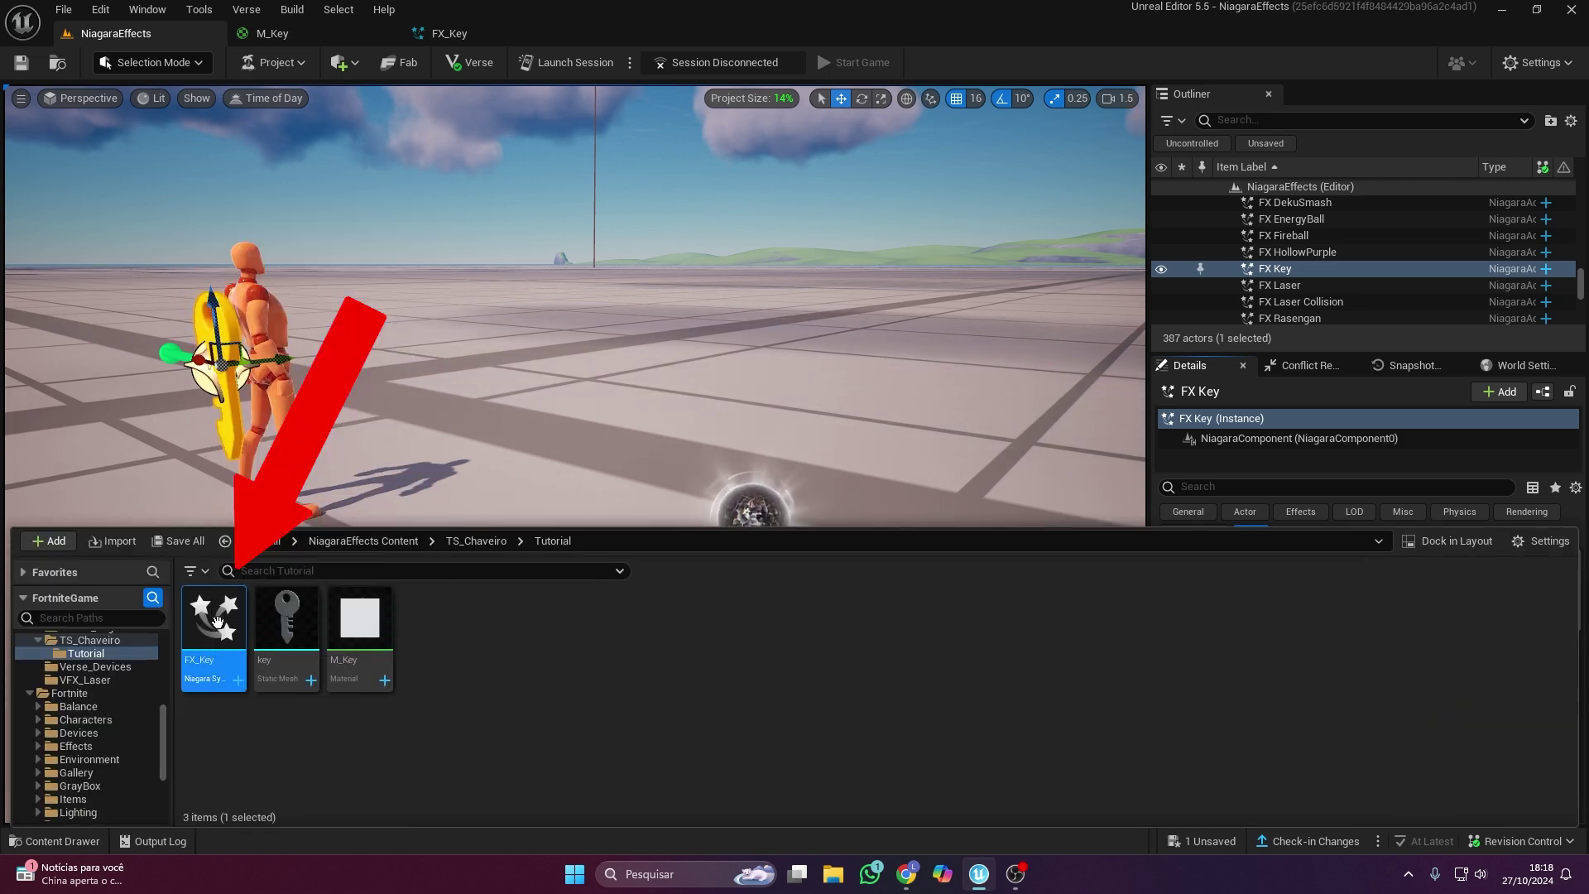
click(82, 842)
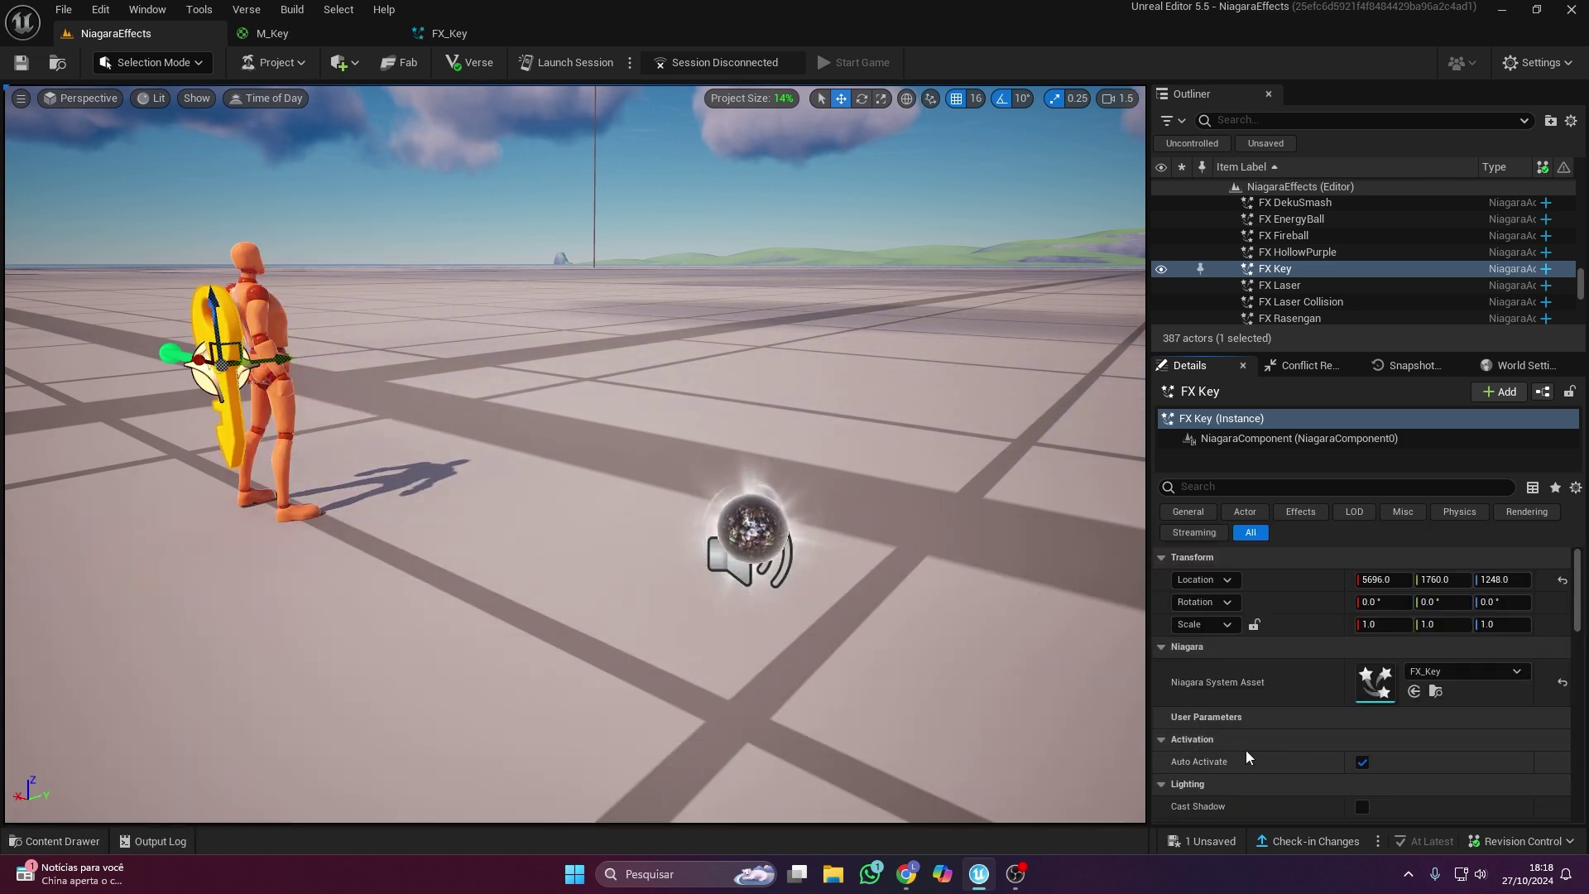
click(782, 543)
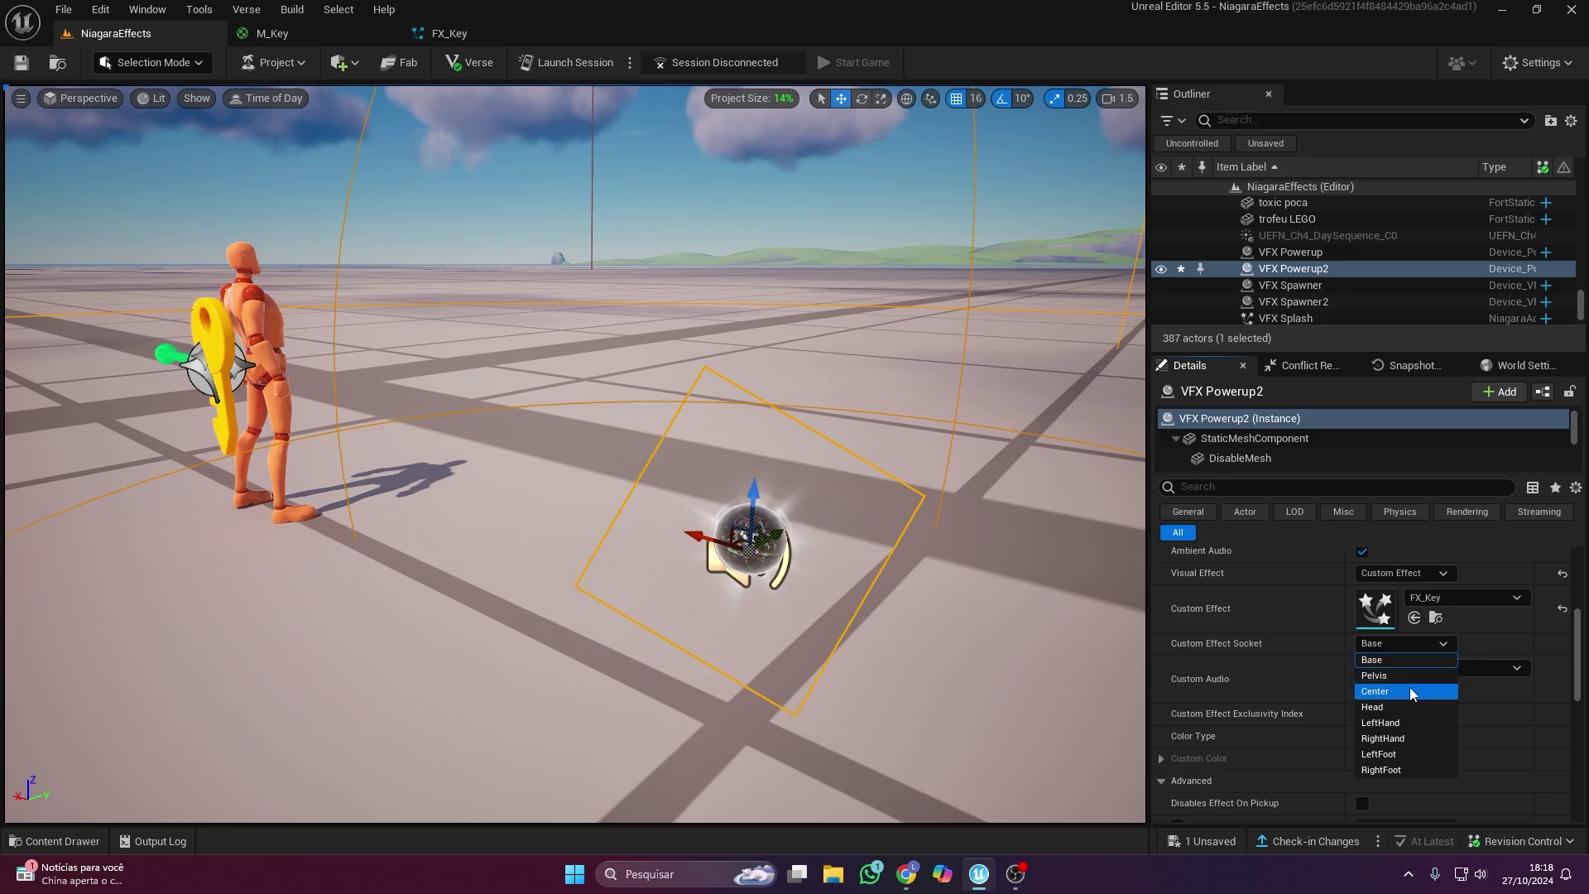
click(1409, 690)
click(1399, 643)
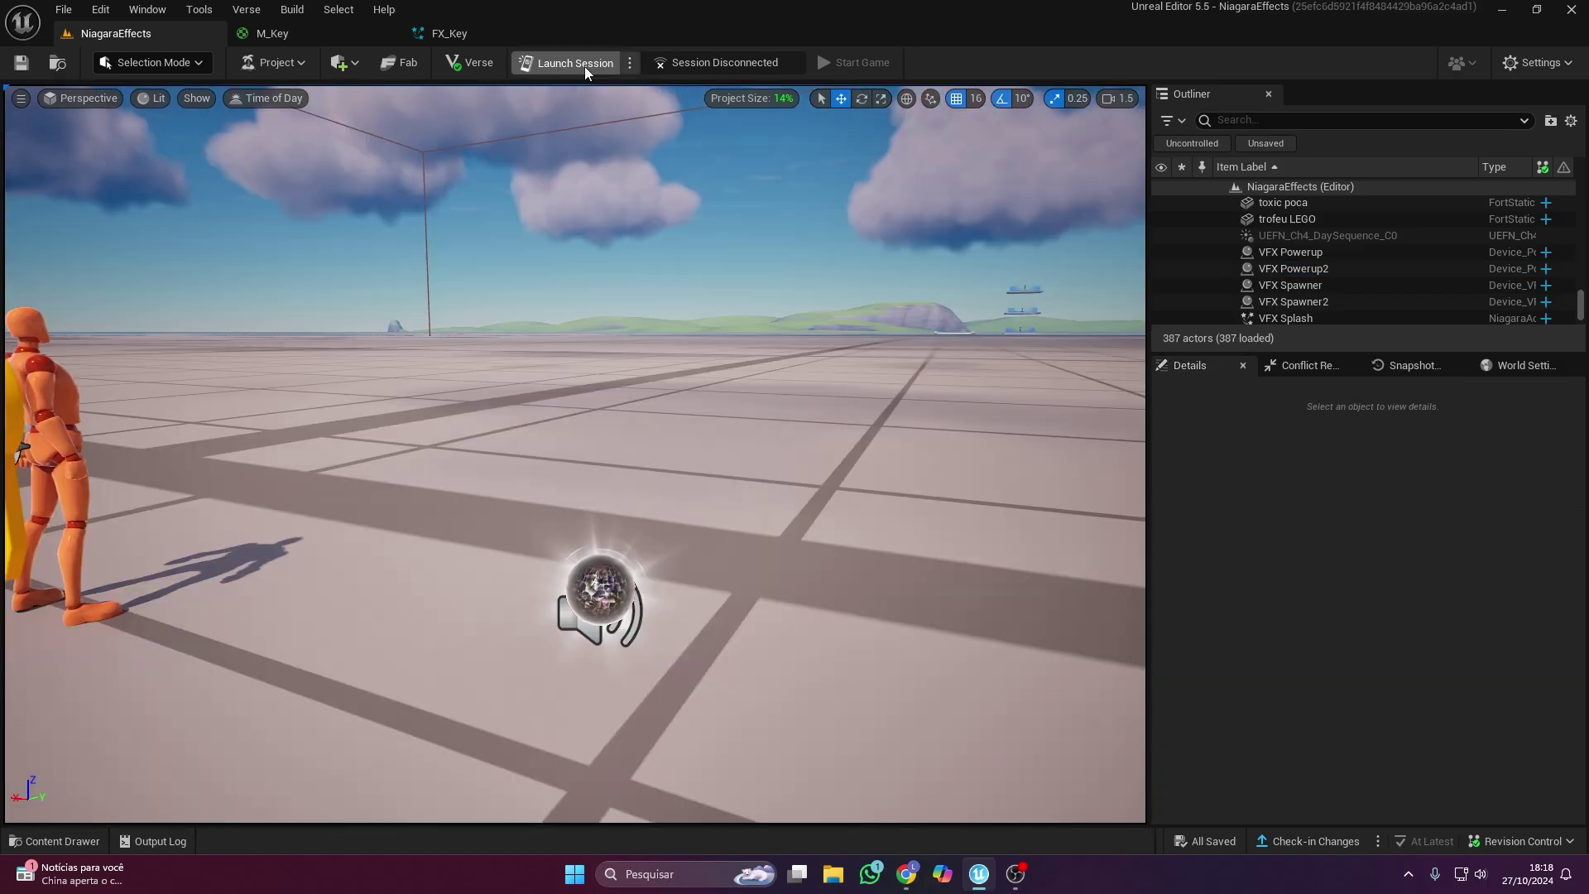
Launch a game session and walk to the powerup to test the key effect.
click(584, 66)
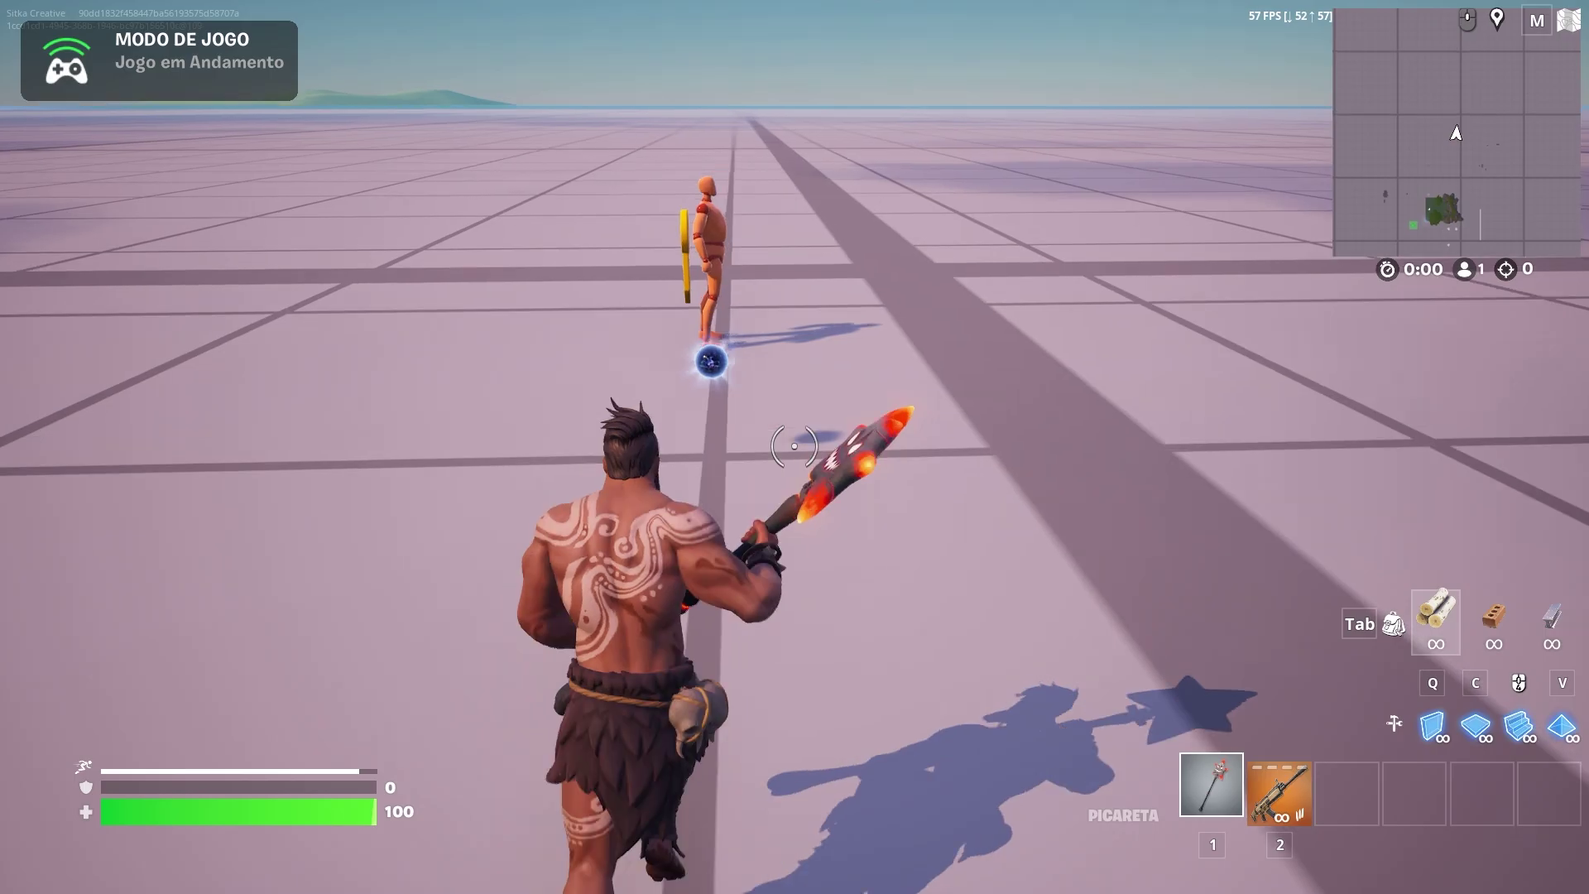
key(w)
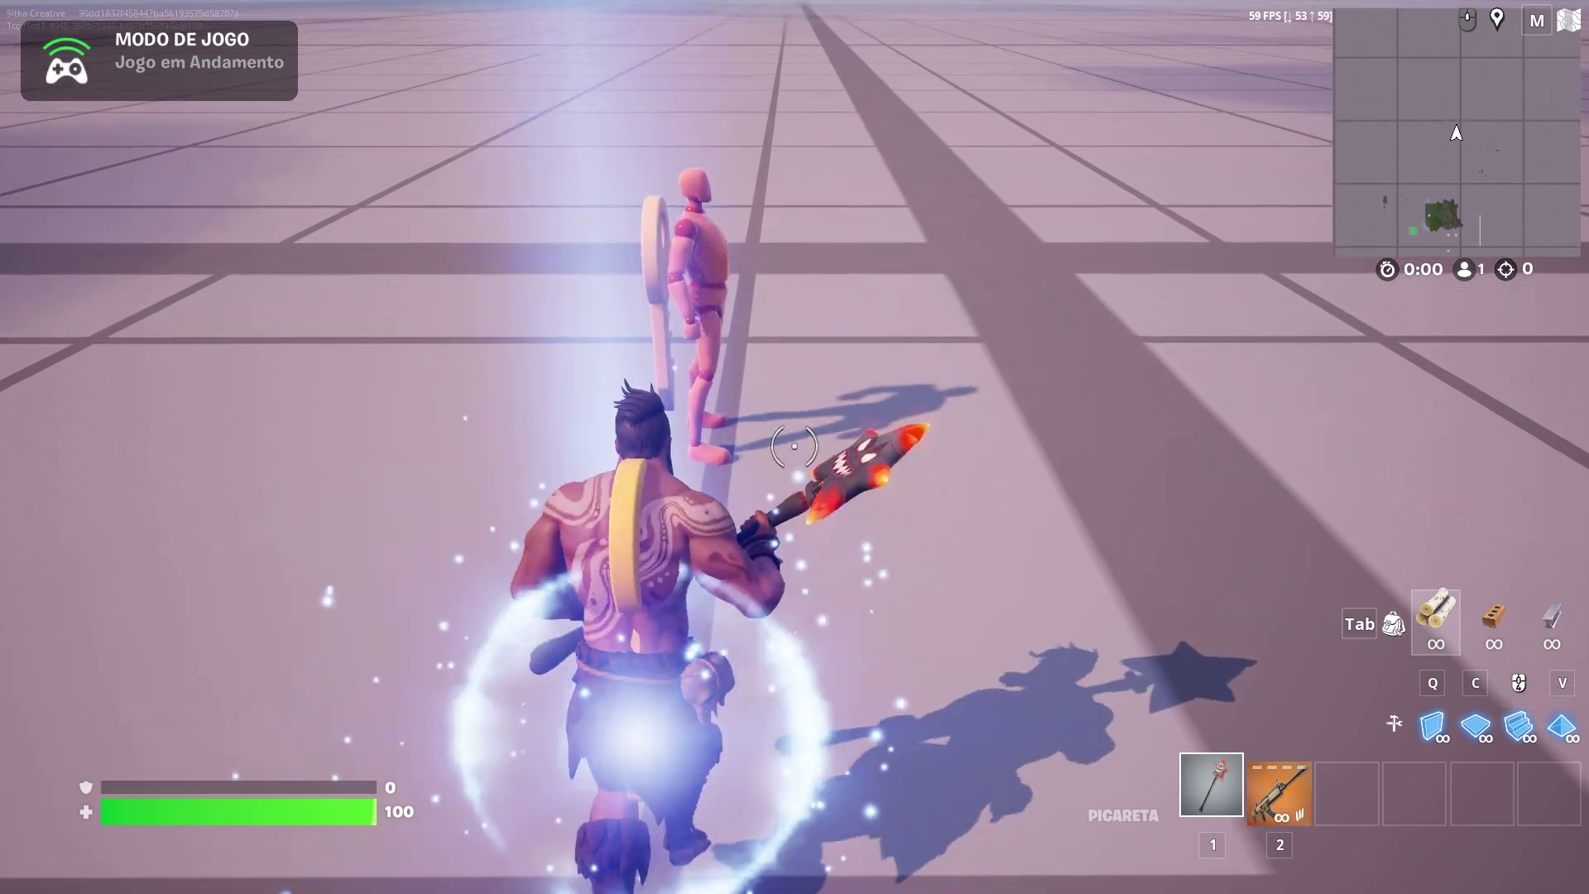
key(s)
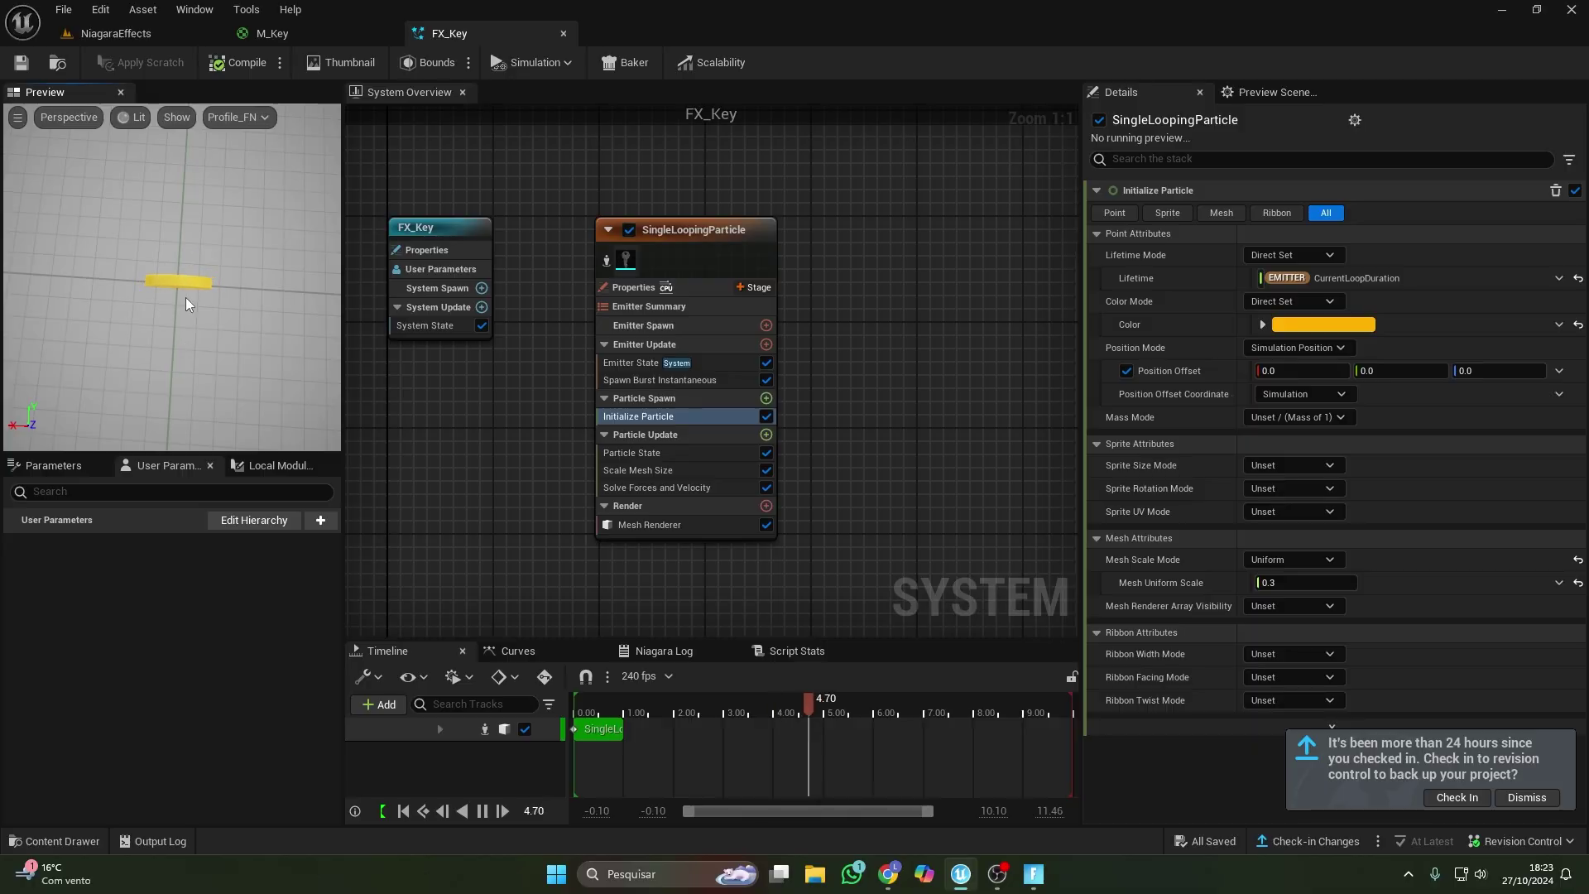
Add an Initial Mesh Orientation module to FX_Key's Particle Spawn stage.
click(766, 398)
text(mesh)
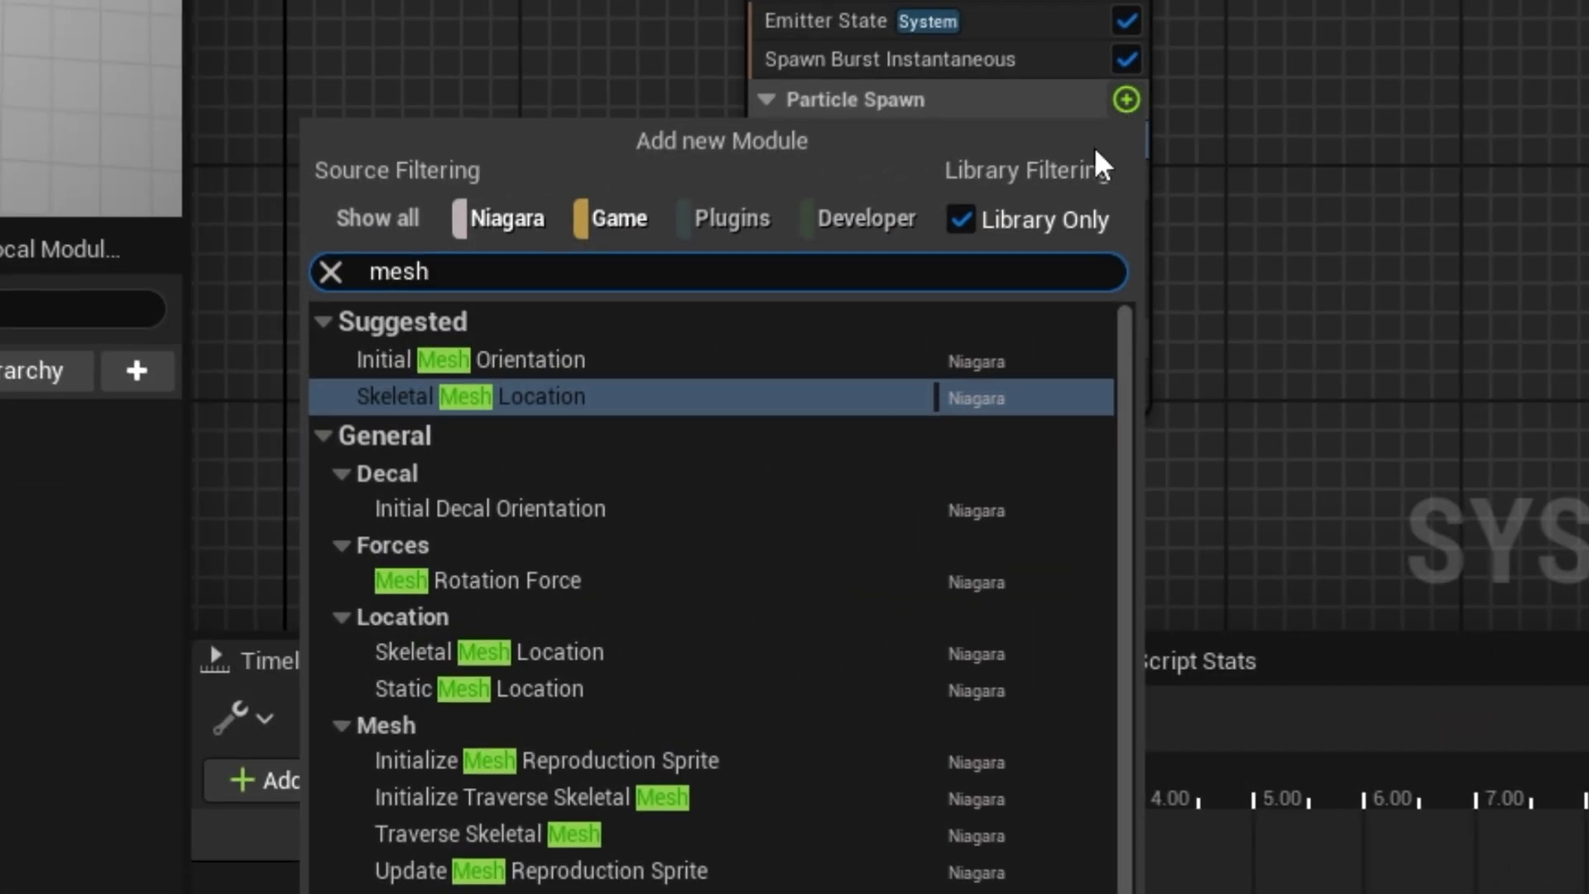
click(624, 364)
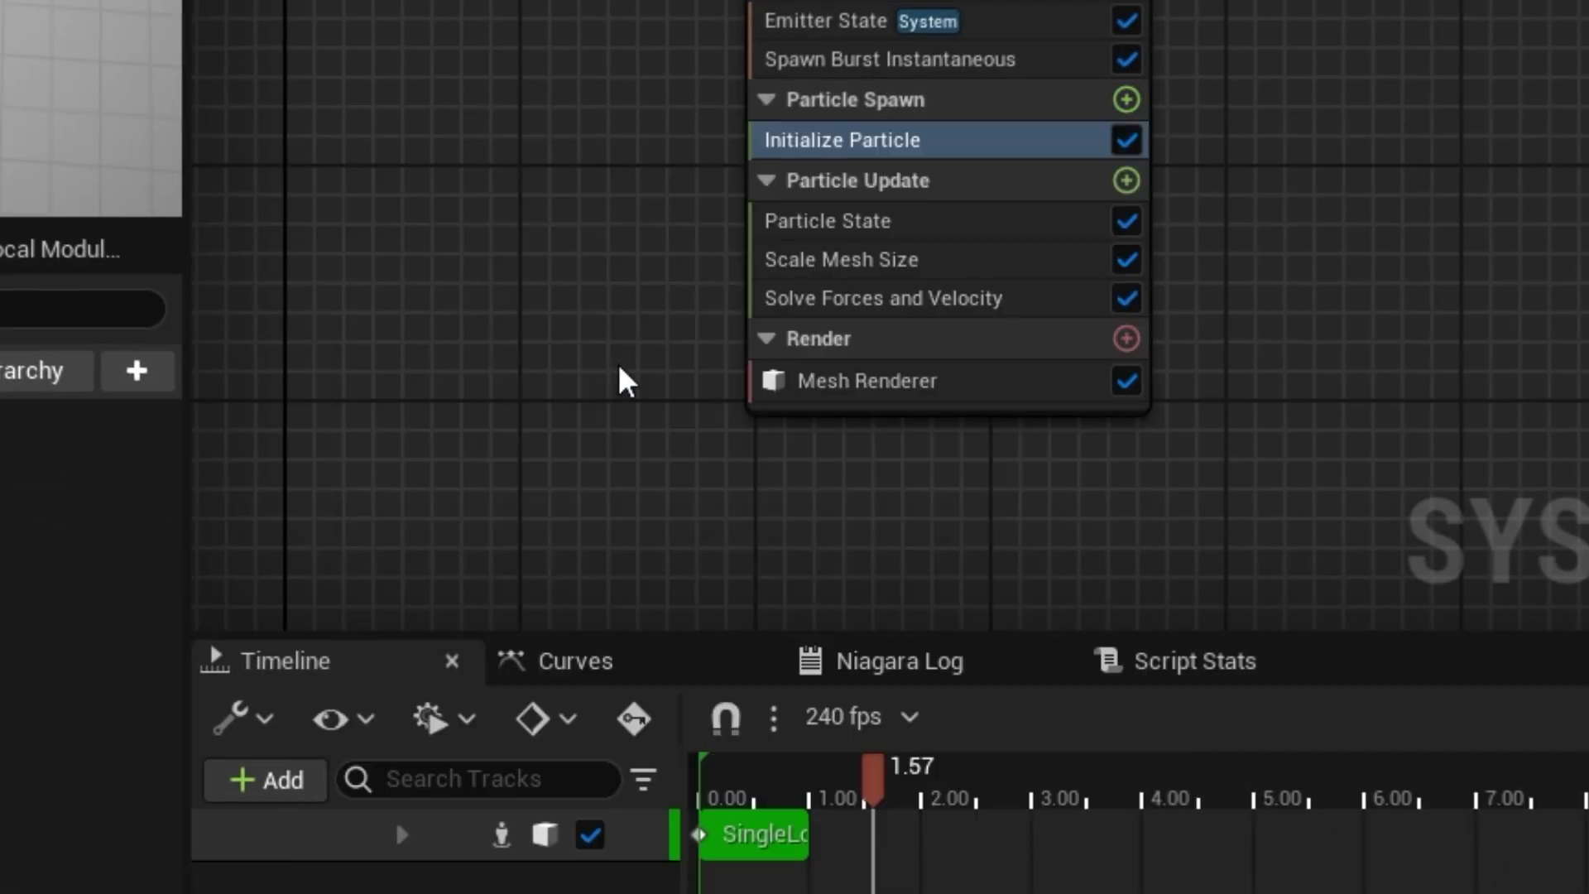
Set mesh orientation to System mode with Rotation enabled, Z at 0.249014, so the key stands upright.
click(1303, 232)
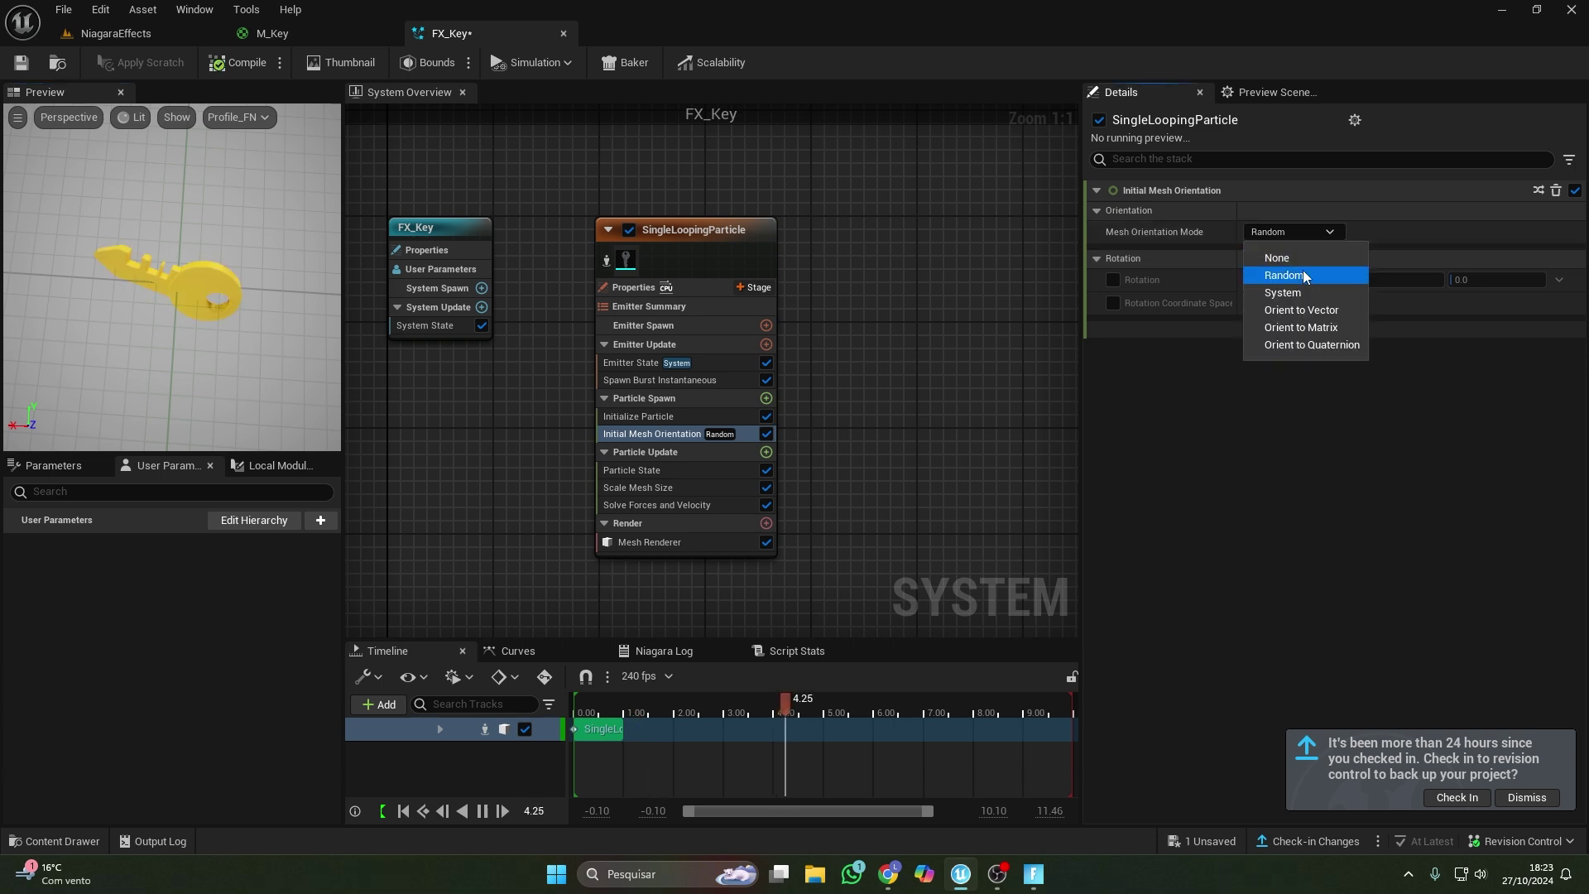
click(1304, 294)
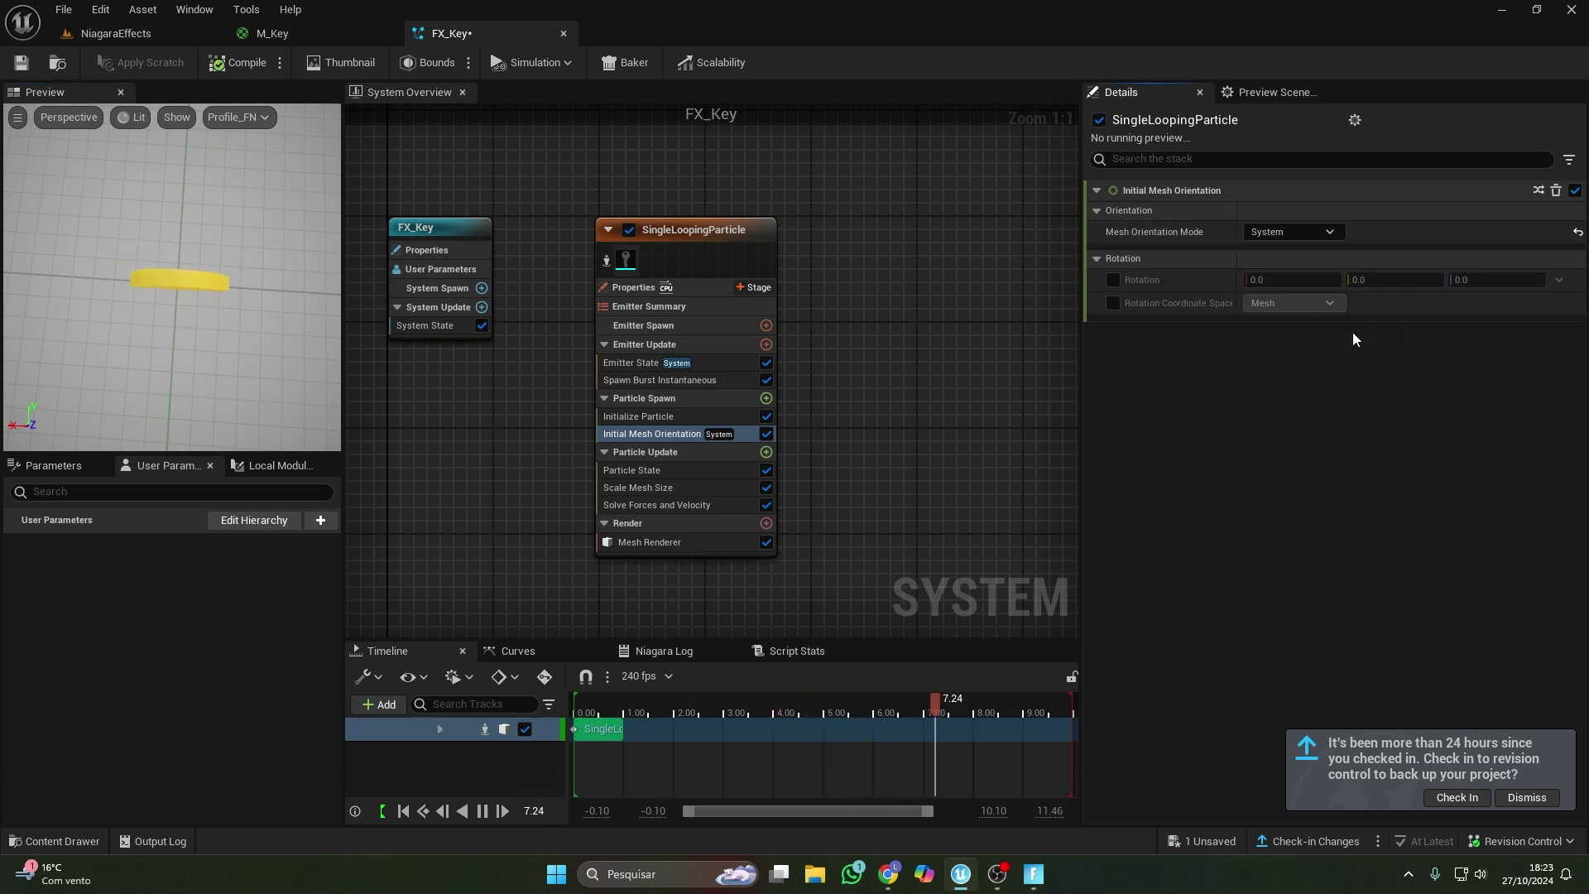
click(1113, 280)
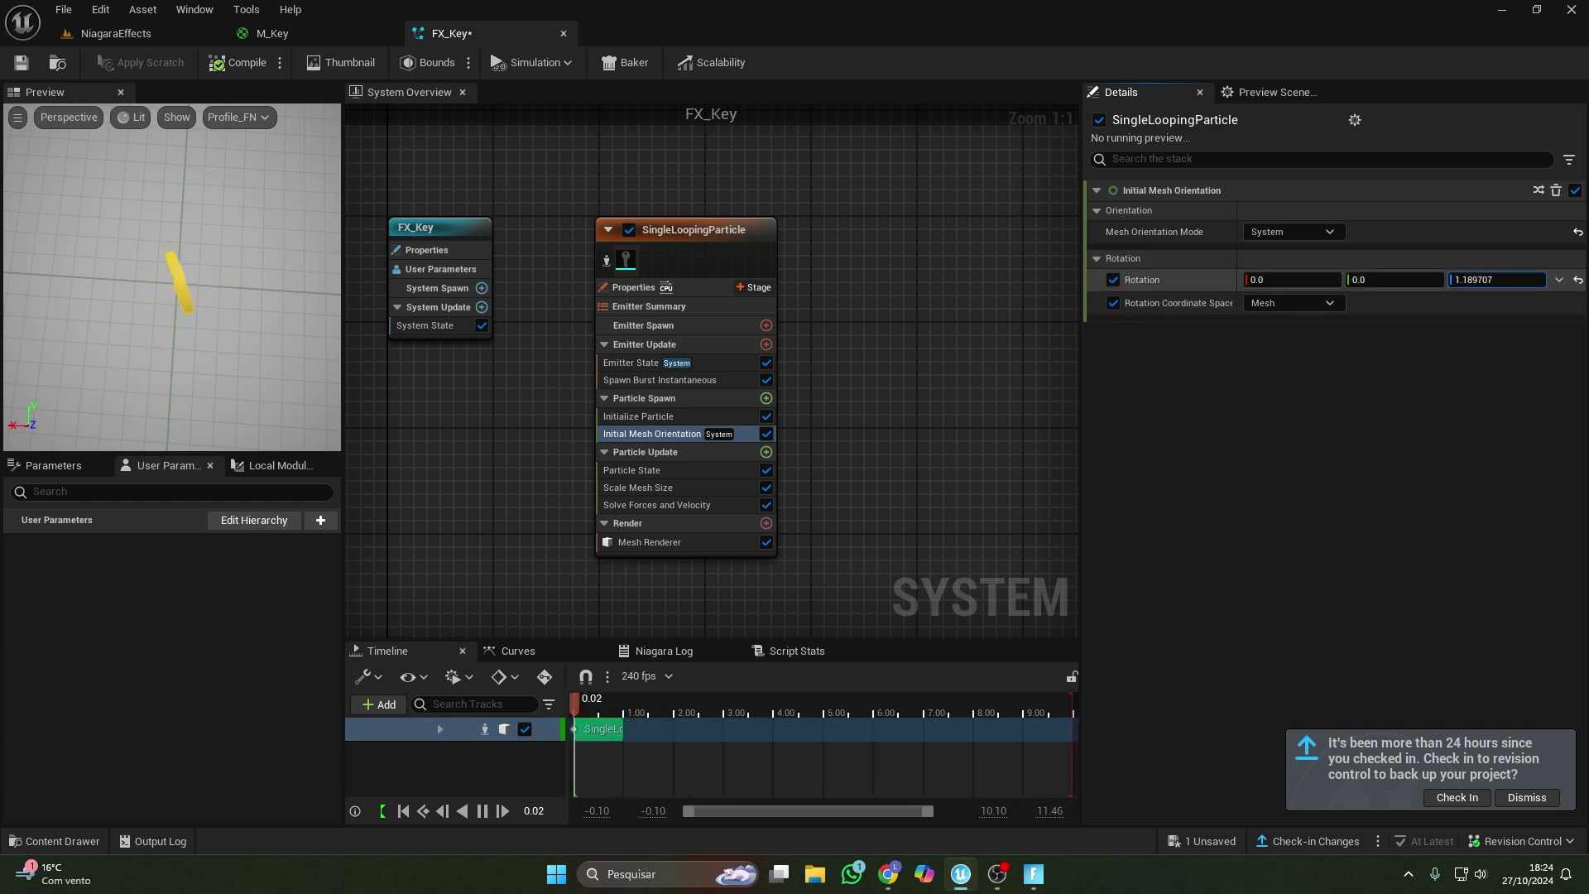
drag(1478, 283, 1491, 282)
click(1558, 281)
click(1539, 300)
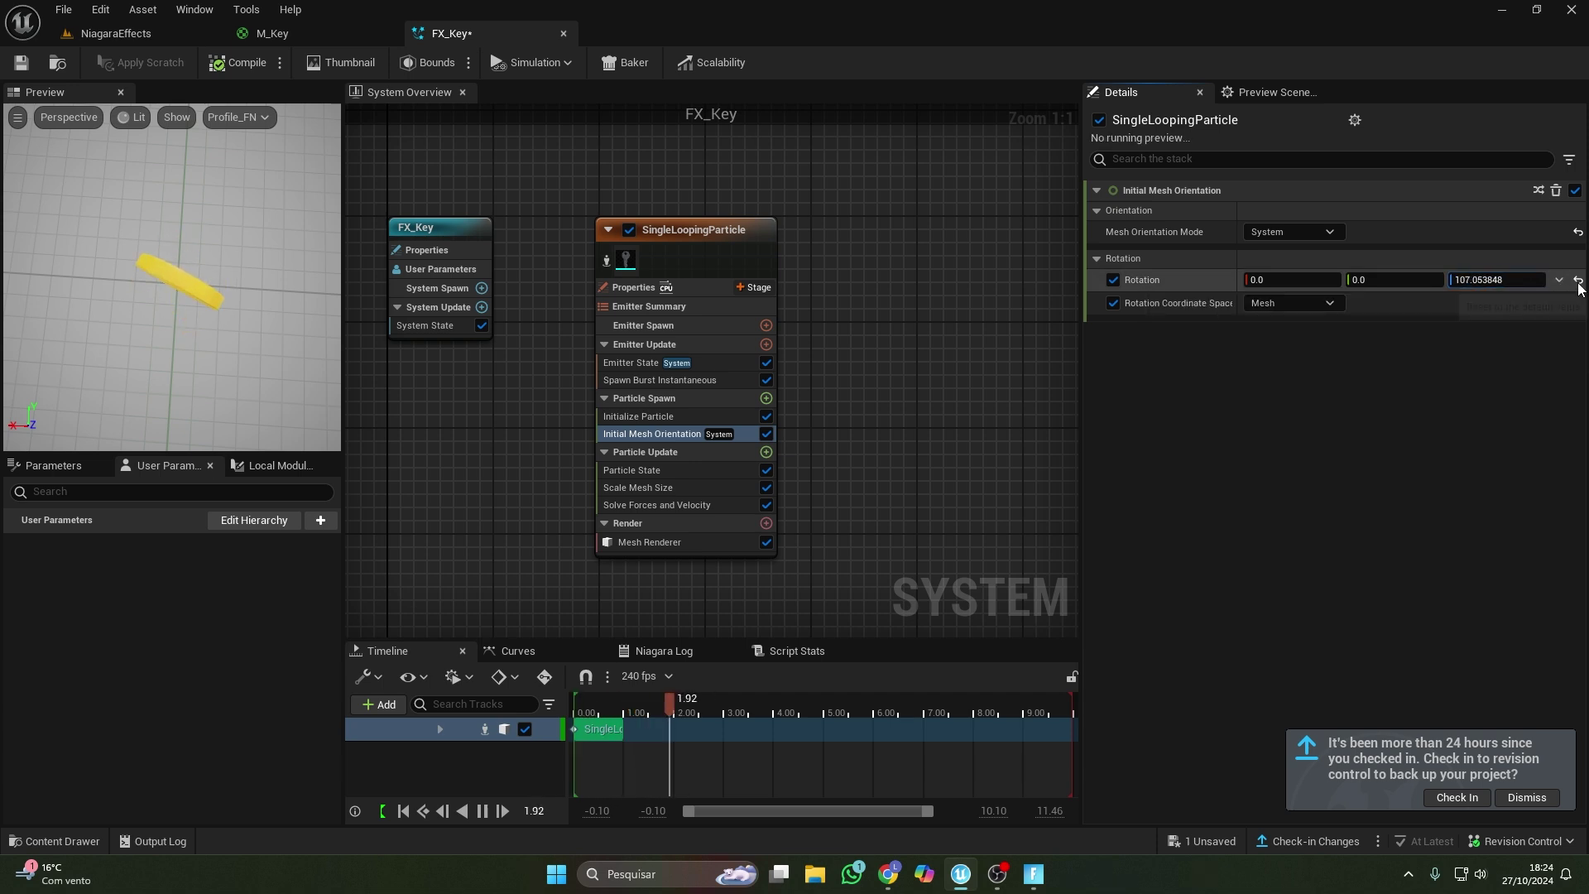
drag(1536, 282, 1537, 281)
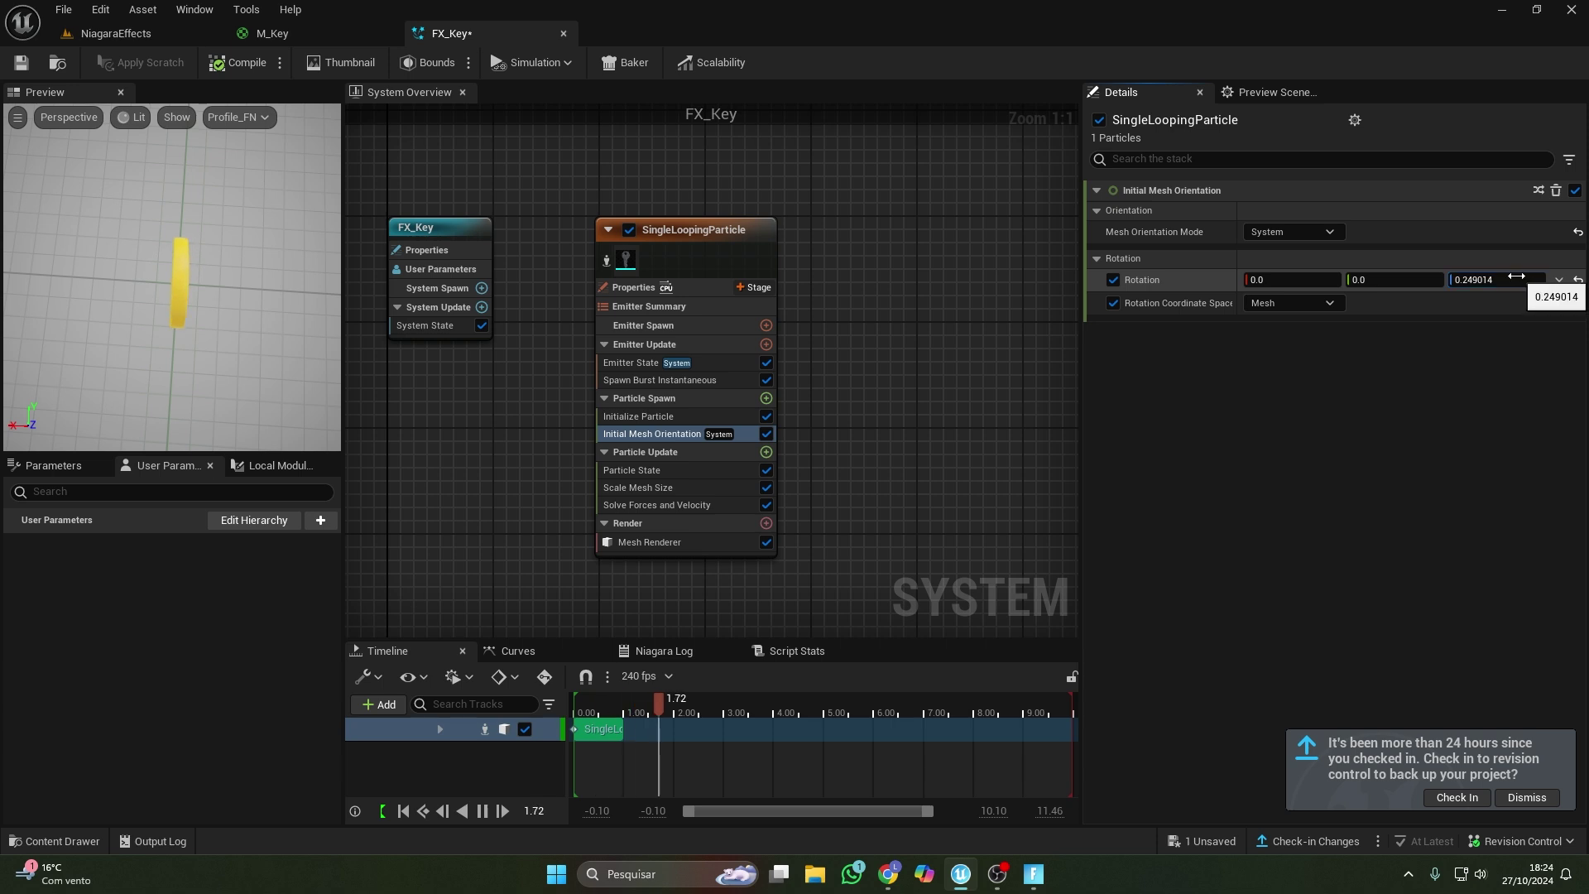
Set Initialize Particle's Position Offset X to -30.0 and save FX_Key.
click(728, 416)
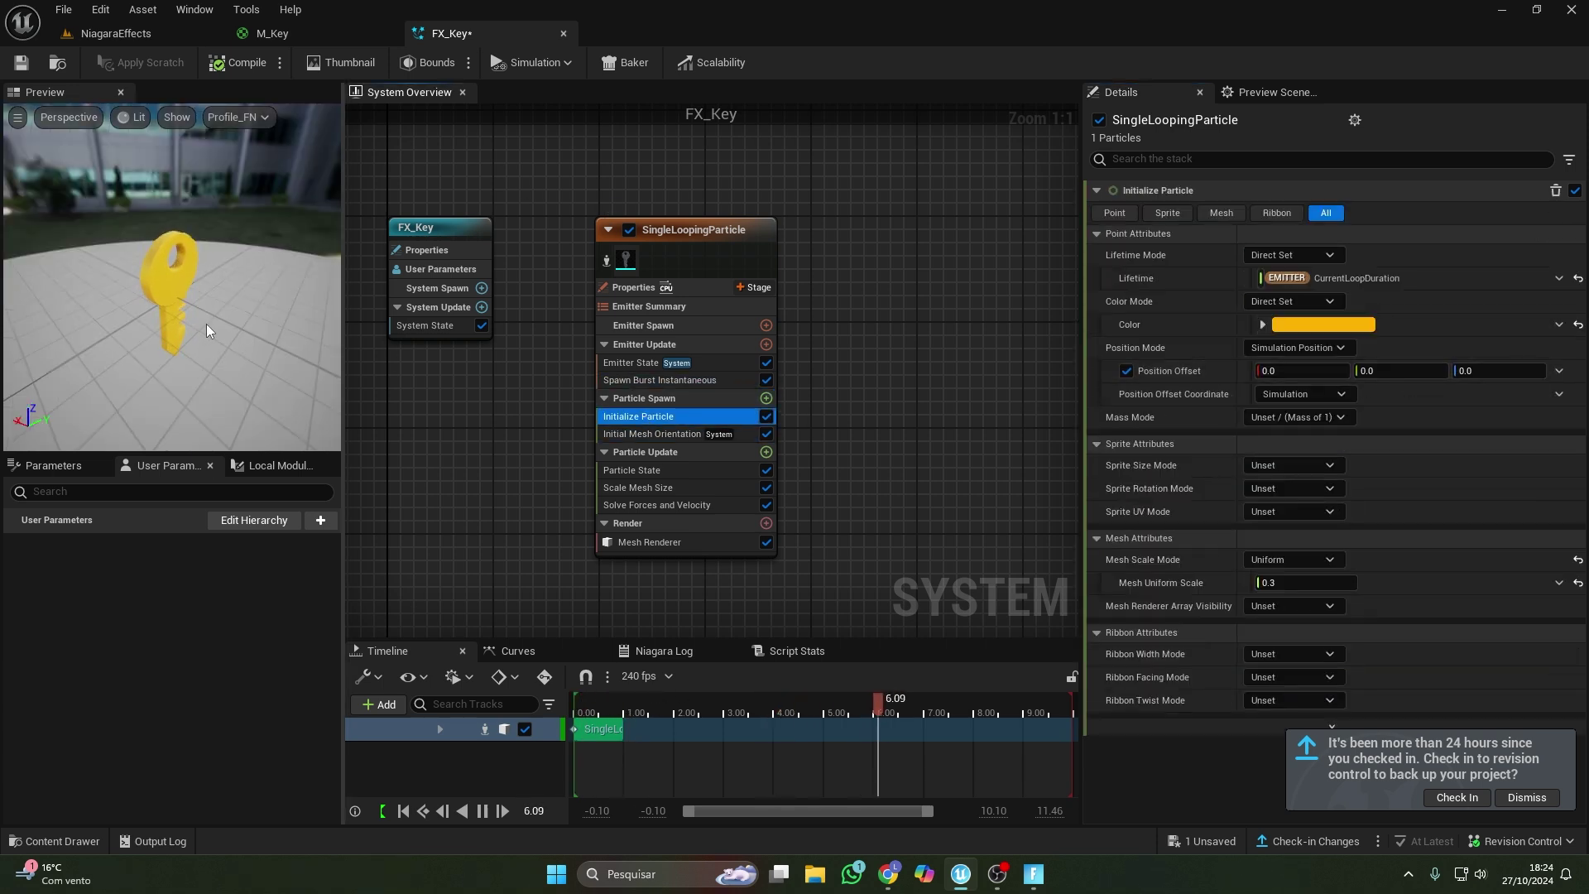
mouse_move(193, 331)
mouse_down()
mouse_move(197, 307)
mouse_move(194, 331)
mouse_up()
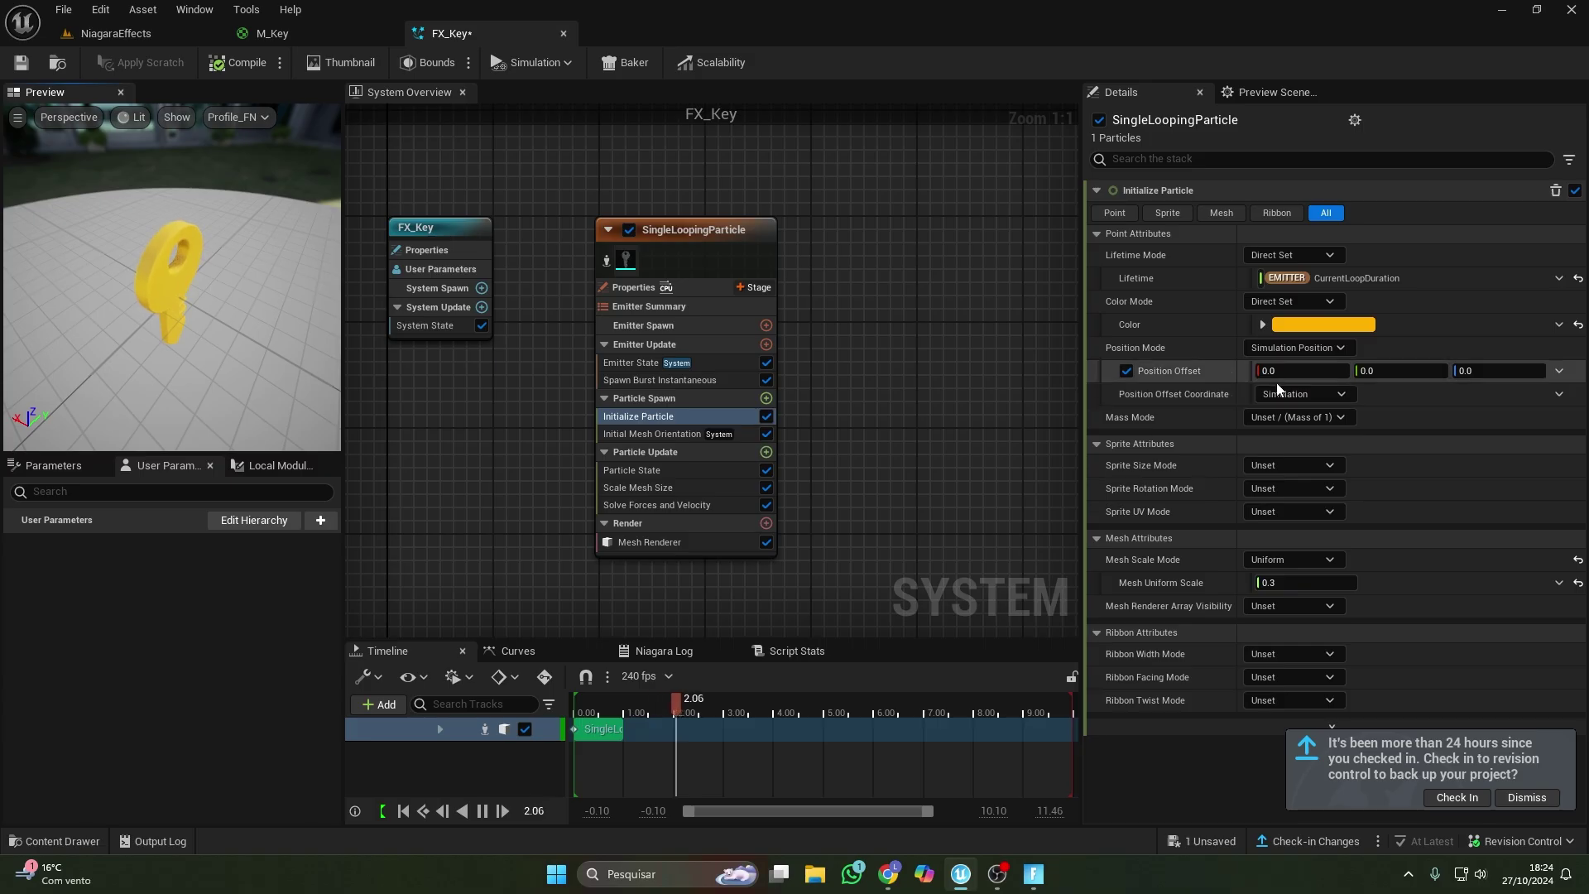
drag(1281, 371, 1282, 371)
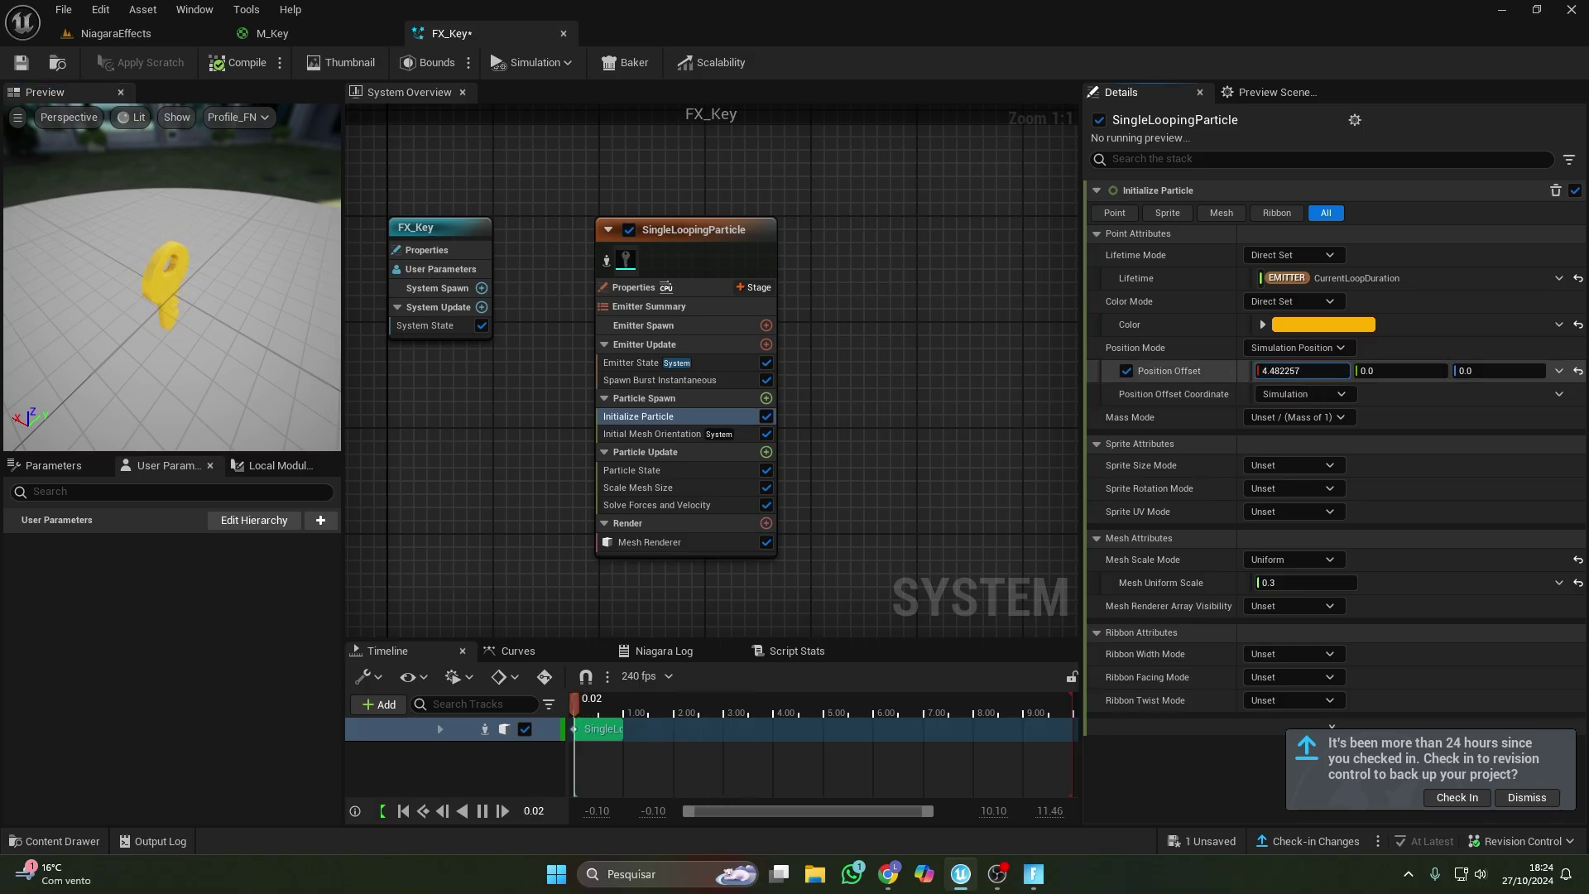
drag(1283, 372, 1241, 372)
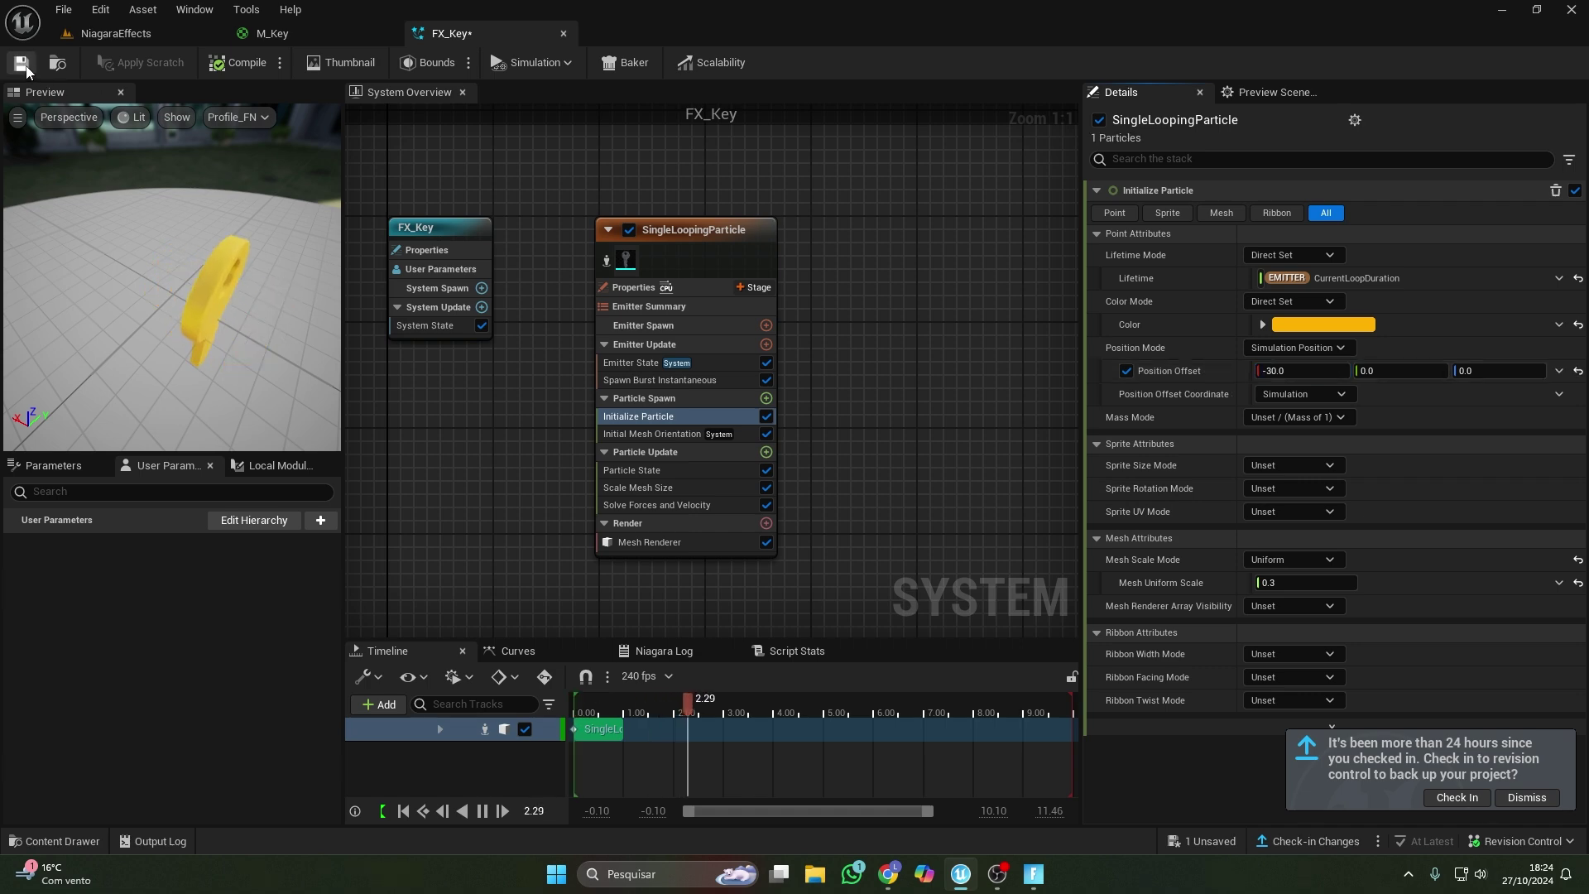
click(22, 64)
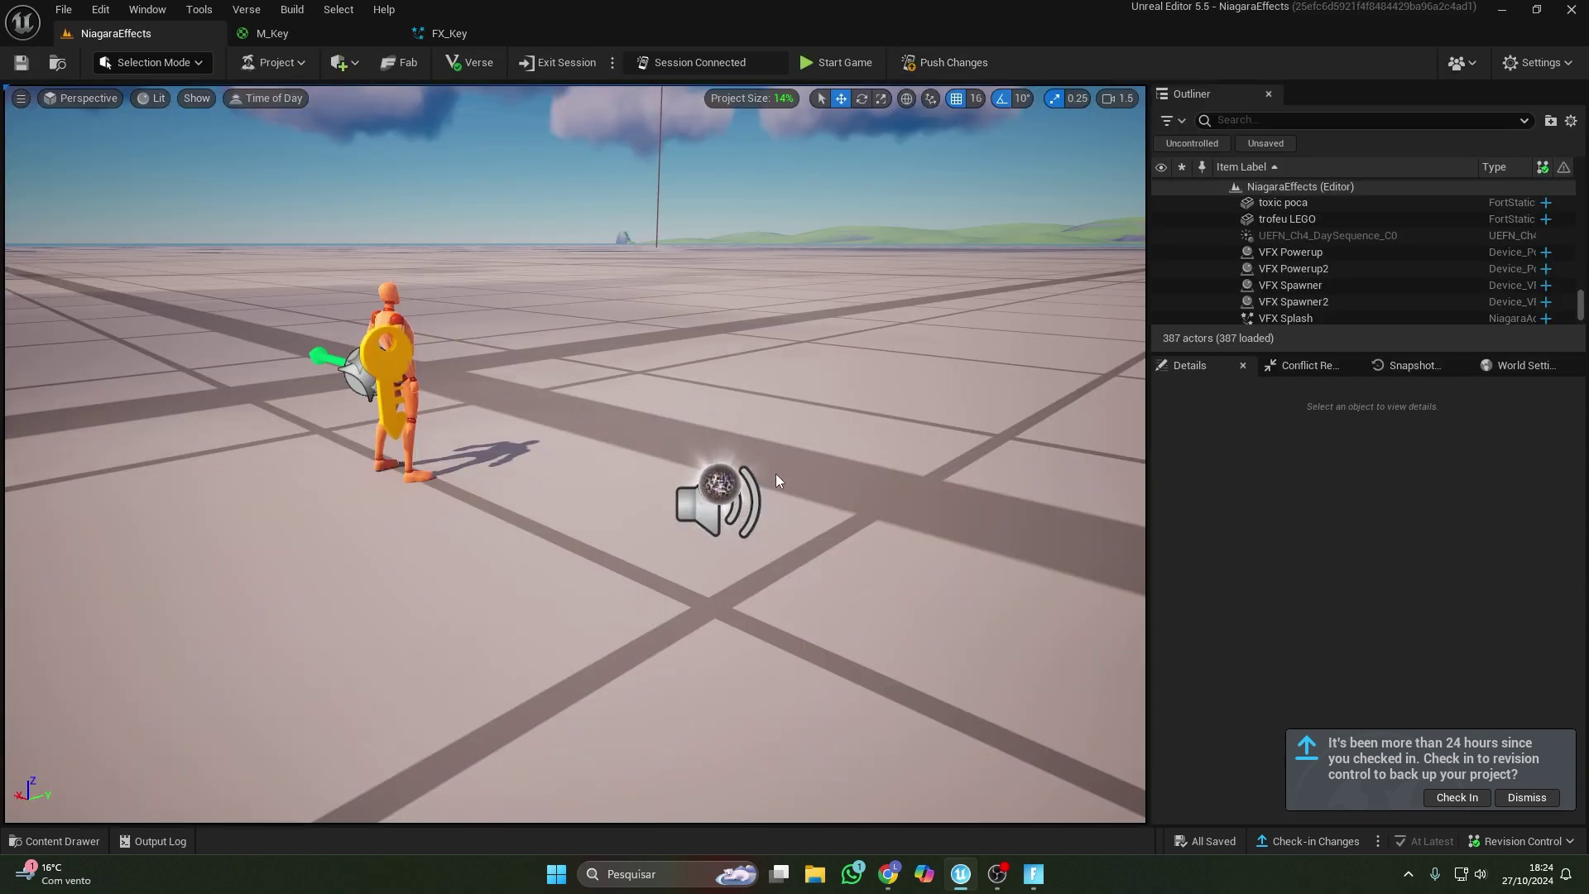